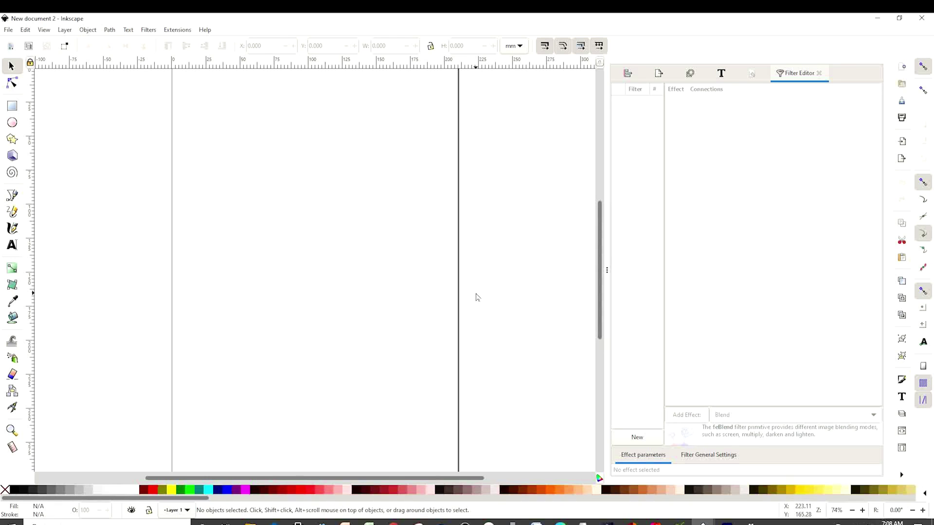
# Switch to the web browser and open the Windows download page for Inkscape's current version, 1.1
pyautogui.click(410, 516)
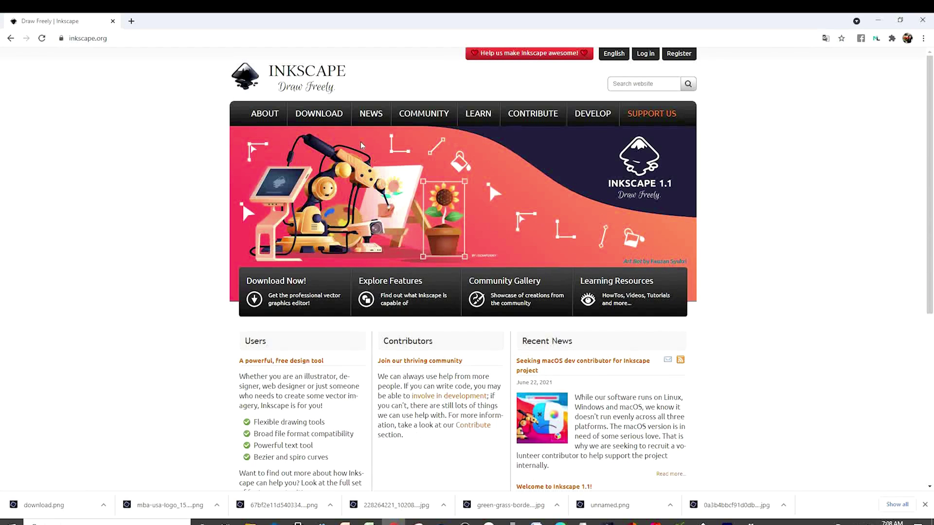
pyautogui.moveTo(317, 117)
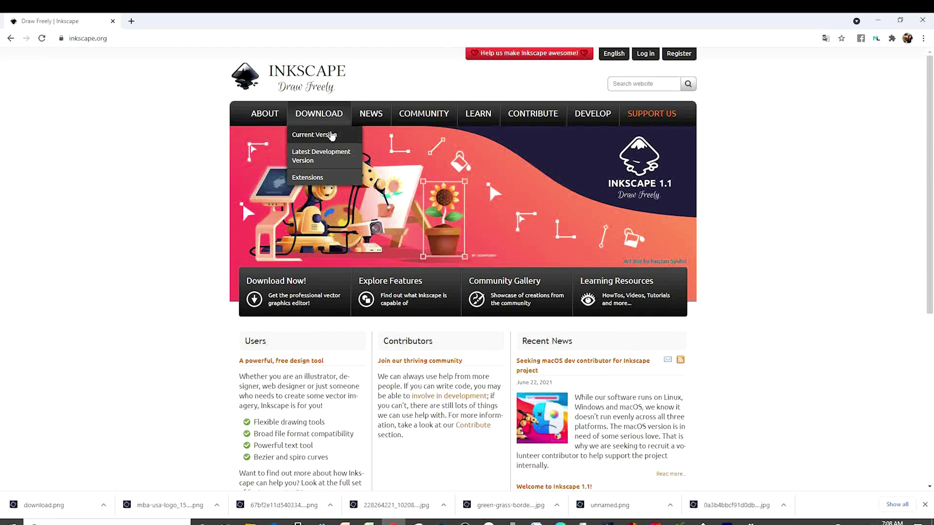
pyautogui.click(322, 140)
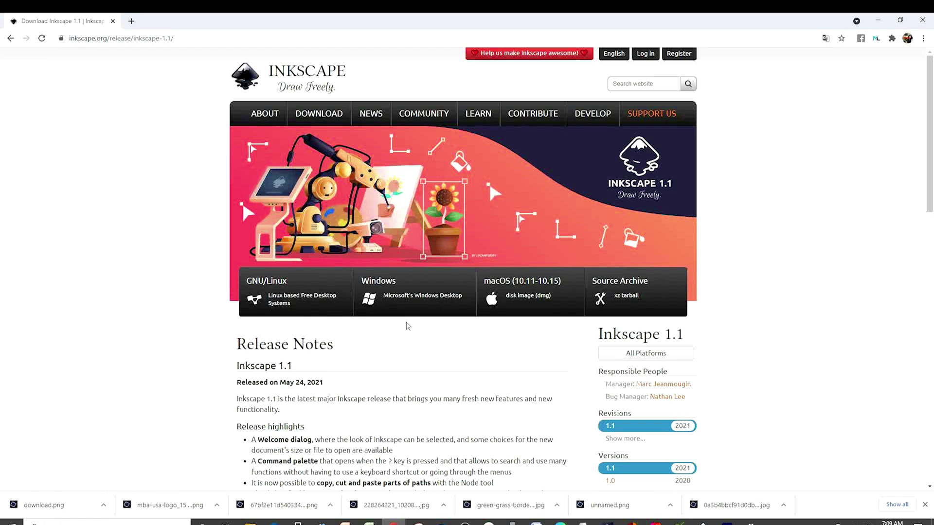
pyautogui.click(404, 300)
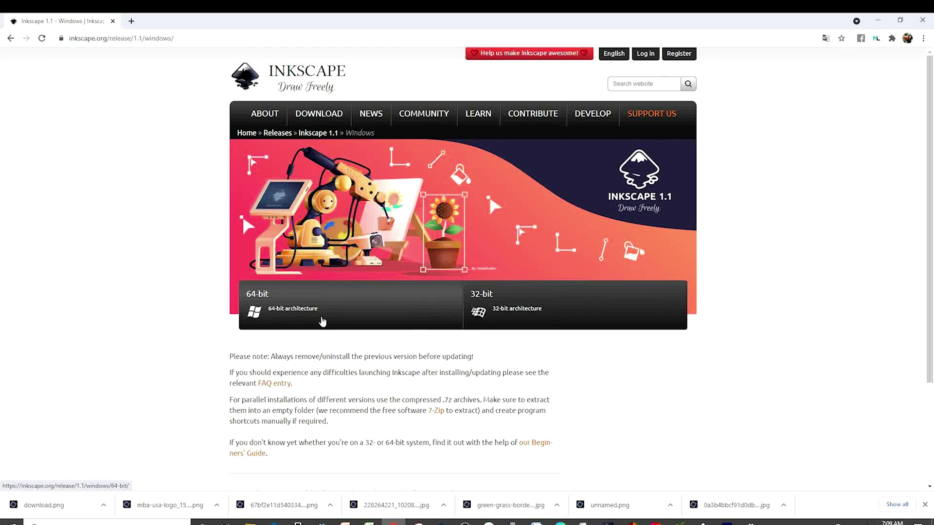
# Read the Windows download notes, view the Beginners' Guide on identifying the system architecture, and return to the download page
pyautogui.scroll(-1, 630, 395)
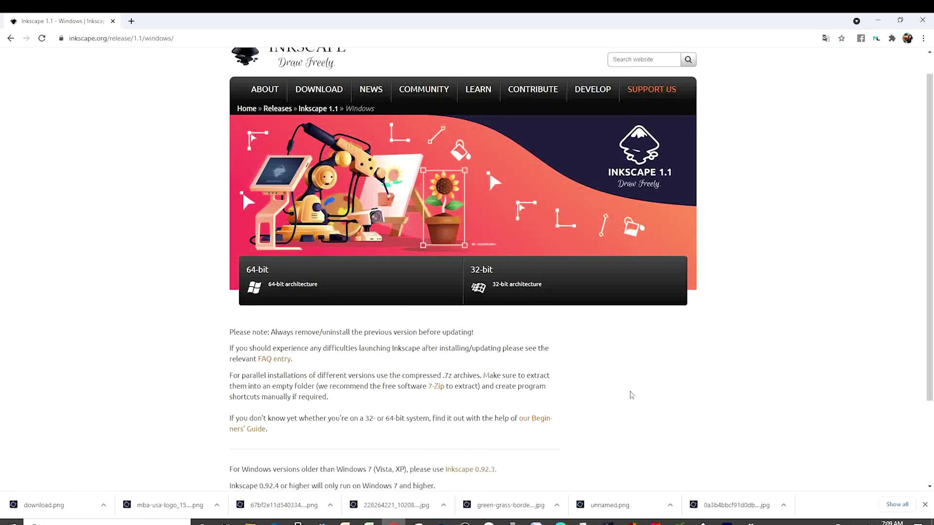
pyautogui.scroll(-2, 631, 395)
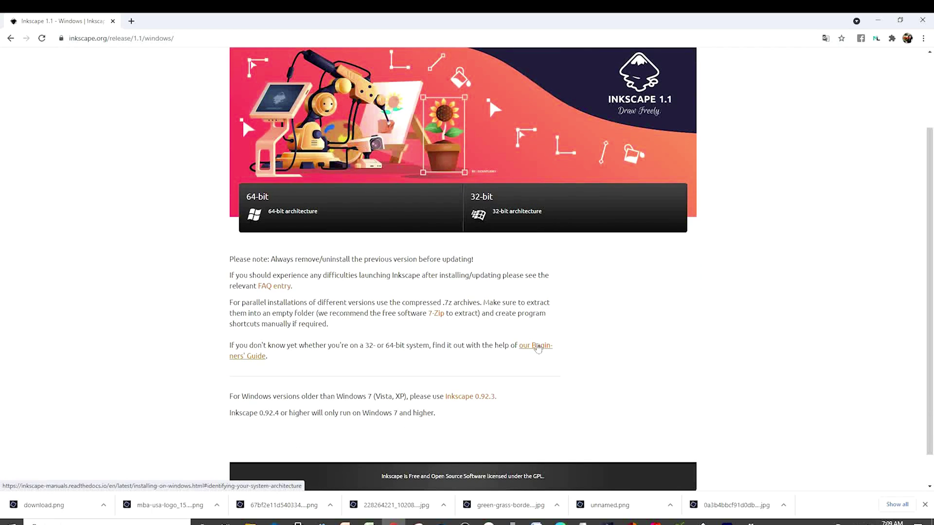
pyautogui.click(537, 347)
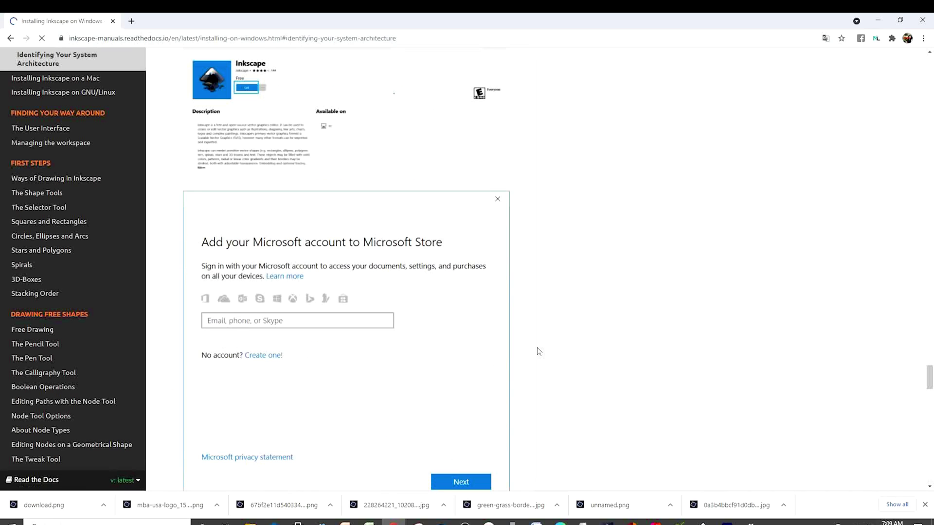
pyautogui.hotkey('alt', 'Left')
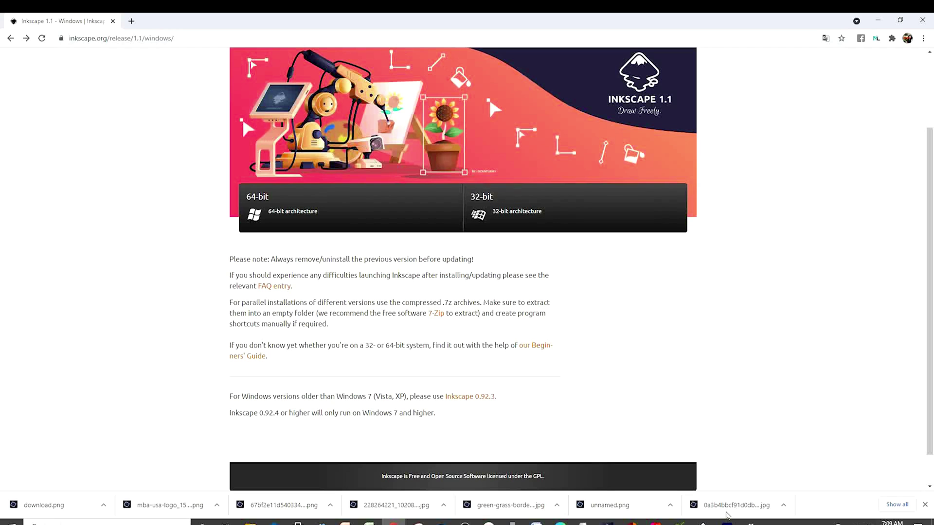
# Switch to the blank New document 2 in Inkscape and set its page to US Letter in landscape orientation
pyautogui.click(703, 523)
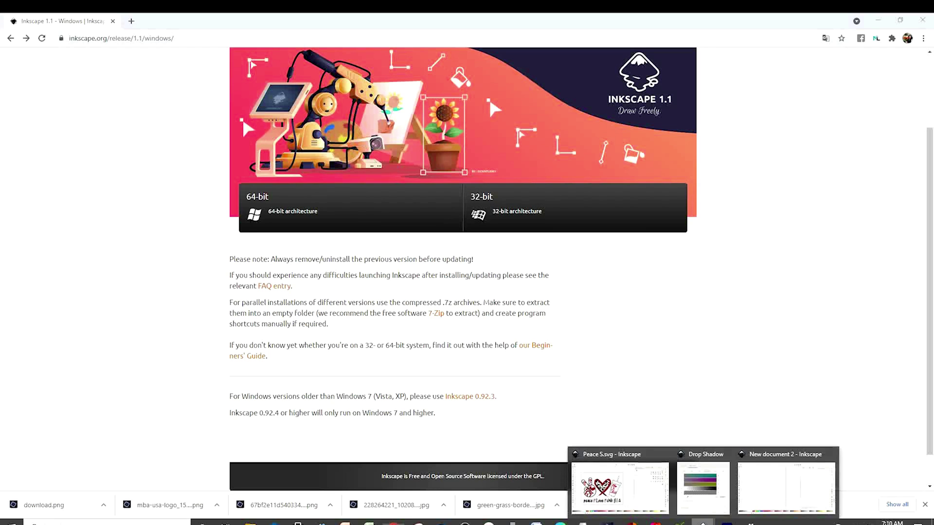
pyautogui.click(786, 486)
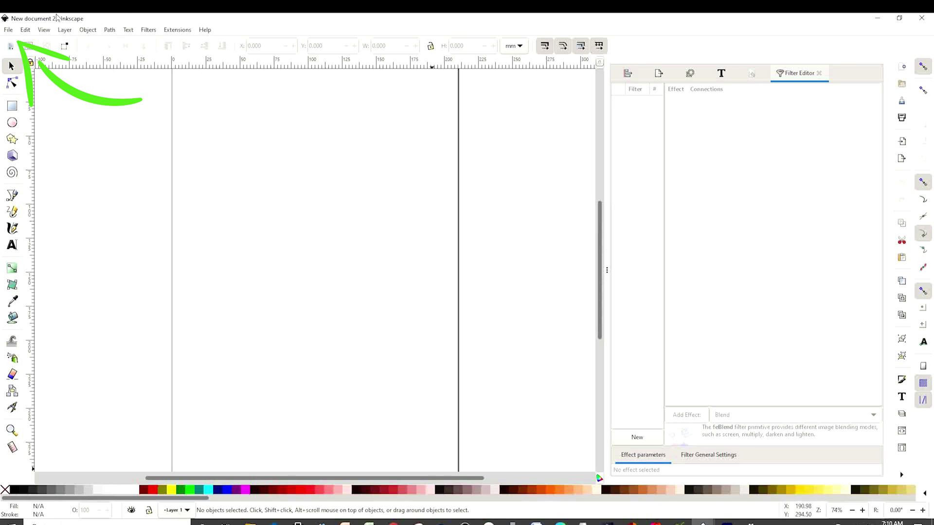
pyautogui.click(9, 30)
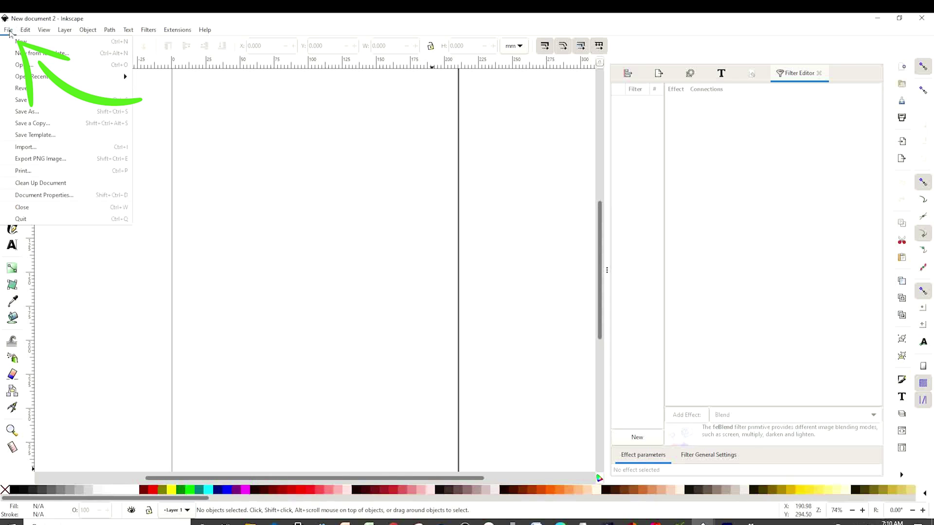
pyautogui.click(67, 197)
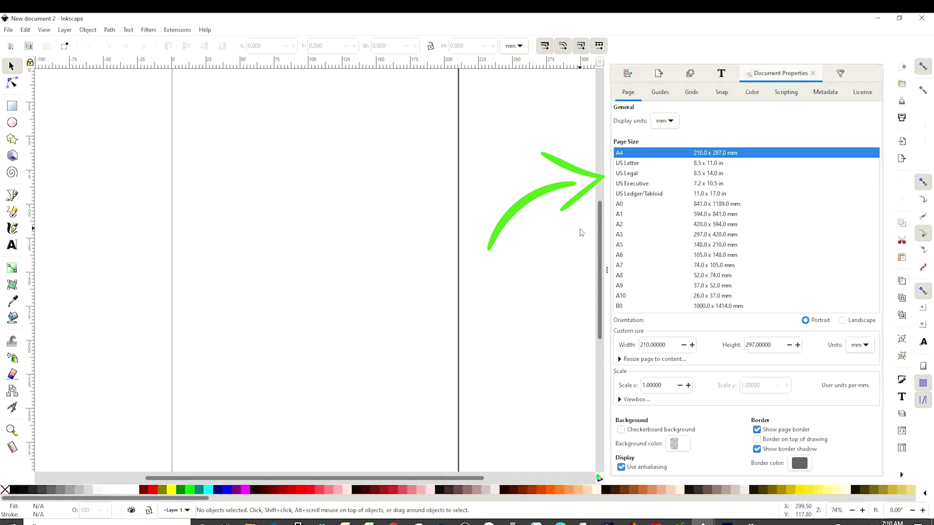
pyautogui.click(635, 167)
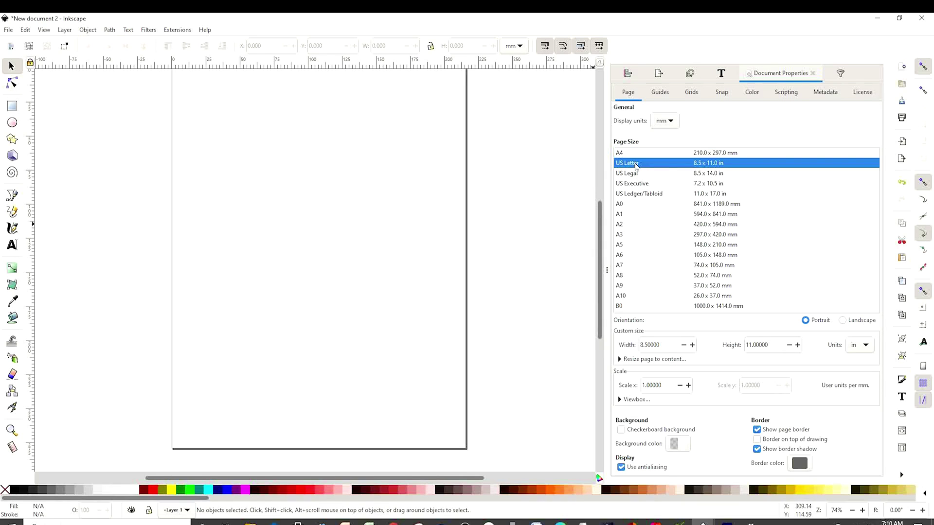
pyautogui.click(845, 322)
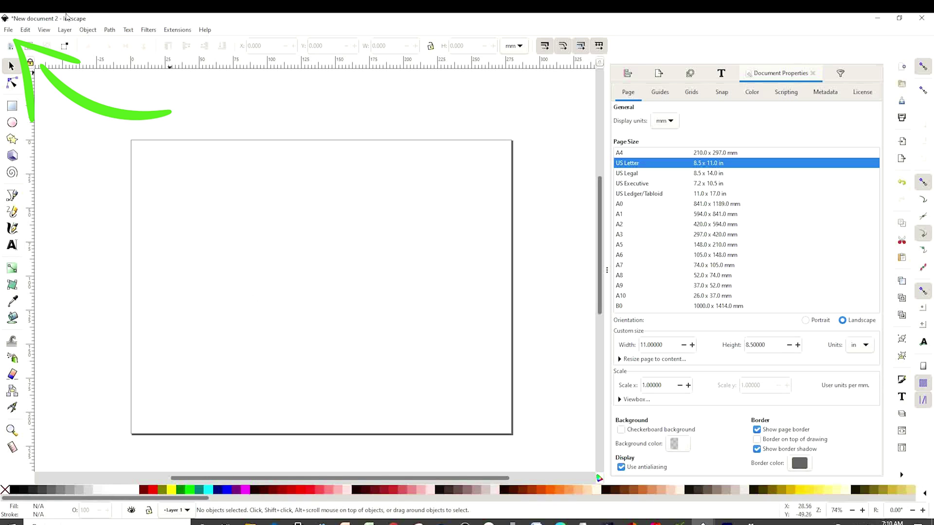
# Import the peace image from the July folder as an embedded PNG at the default import resolution
pyautogui.click(7, 31)
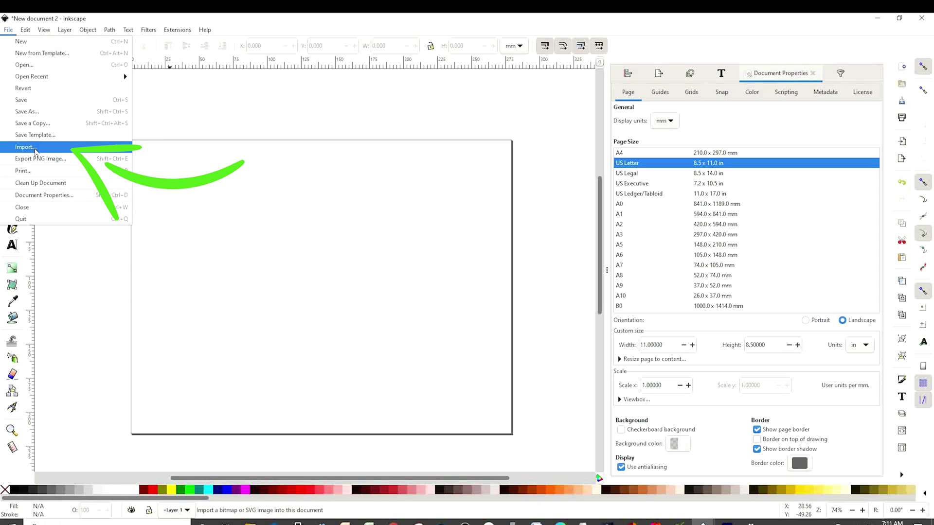
pyautogui.click(25, 148)
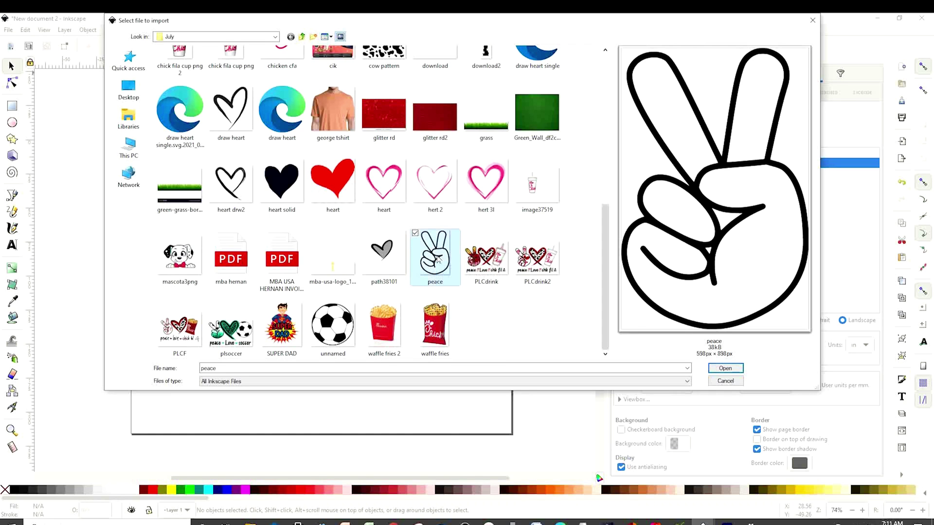
pyautogui.click(731, 371)
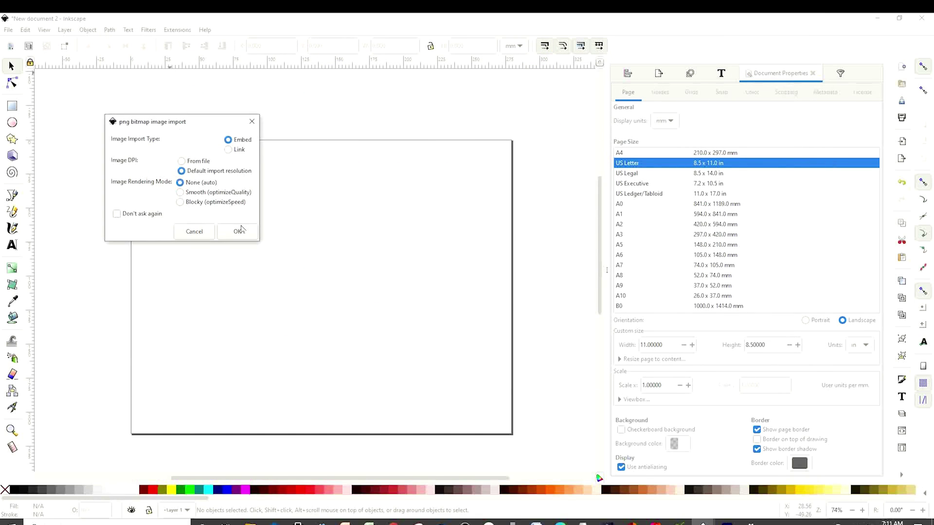
pyautogui.click(243, 231)
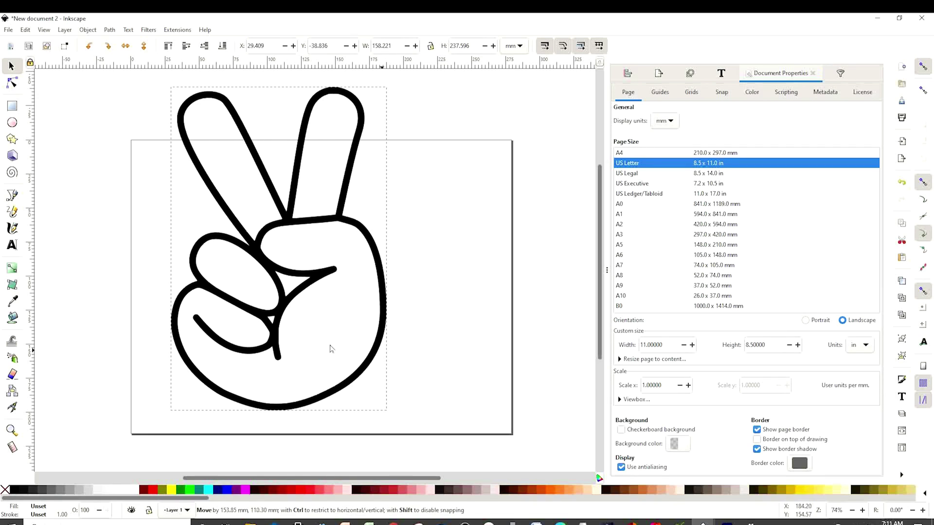
# Scale the peace hand image down to about 86 by 132 mm and place it in the left half of the page
pyautogui.moveTo(330, 348); pyautogui.dragTo(395, 361)
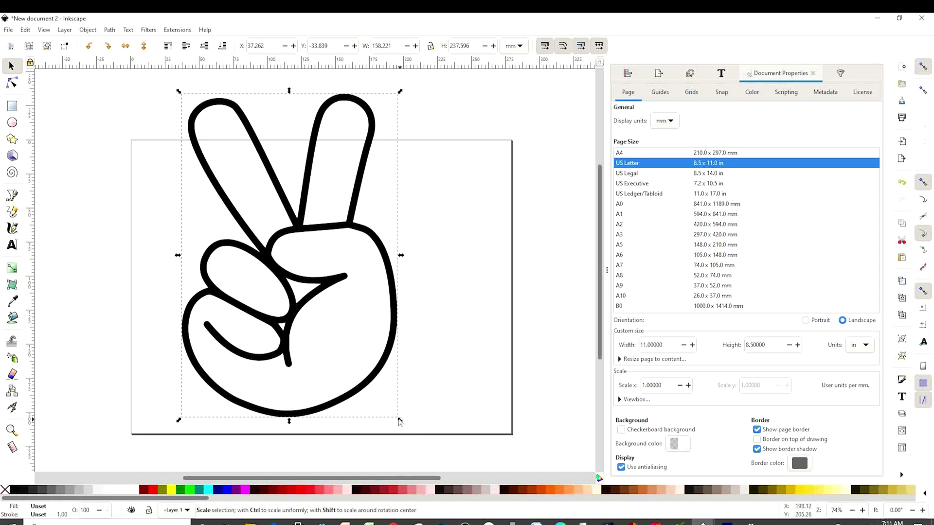
pyautogui.moveTo(399, 422); pyautogui.dragTo(260, 360)
pyautogui.click(377, 340)
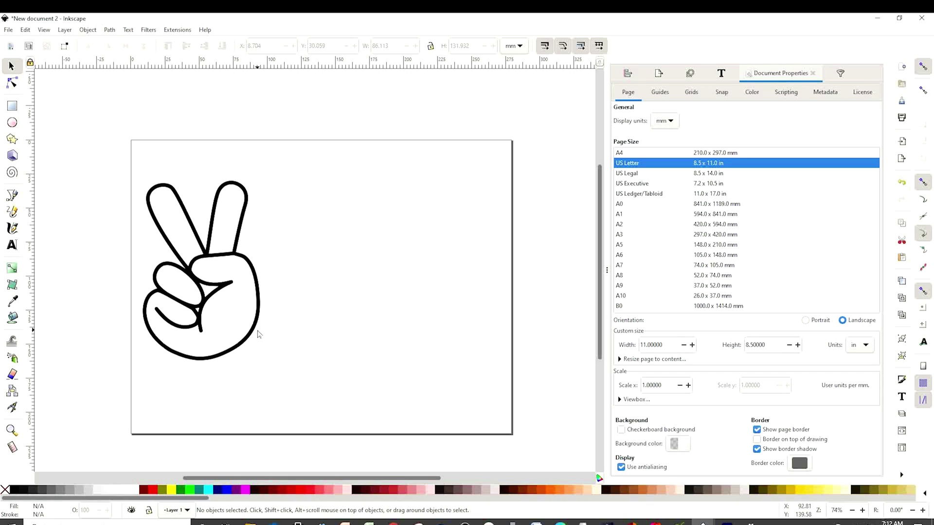
pyautogui.moveTo(258, 334)
pyautogui.mouseDown()
pyautogui.moveTo(284, 291)
pyautogui.moveTo(283, 244)
pyautogui.moveTo(282, 317)
pyautogui.mouseUp()
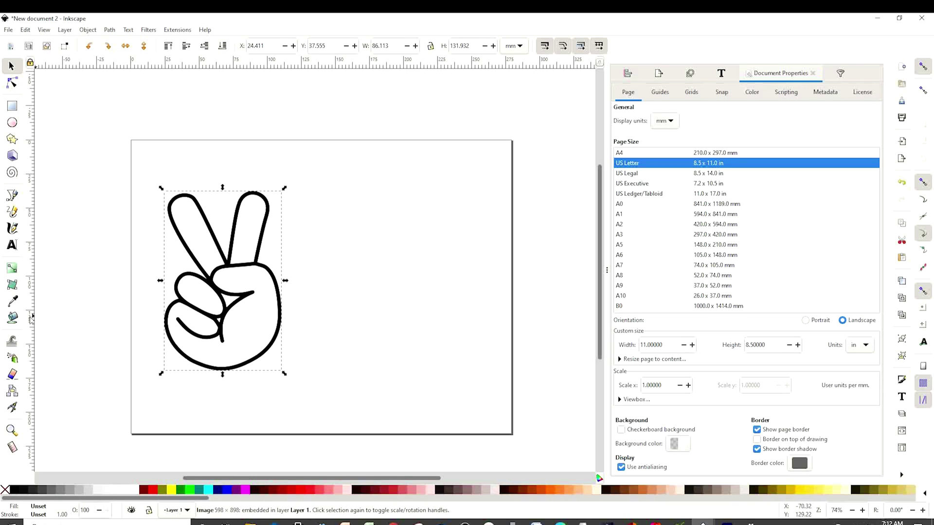
# Fill the palm, fingers and small enclosed gaps of the peace hand with grey using the Fill bounded areas tool
pyautogui.click(12, 318)
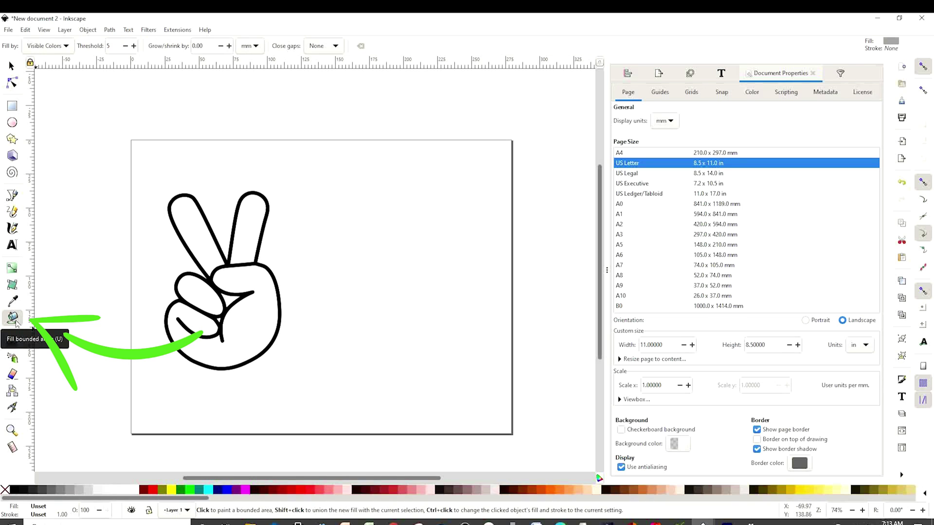
pyautogui.click(246, 319)
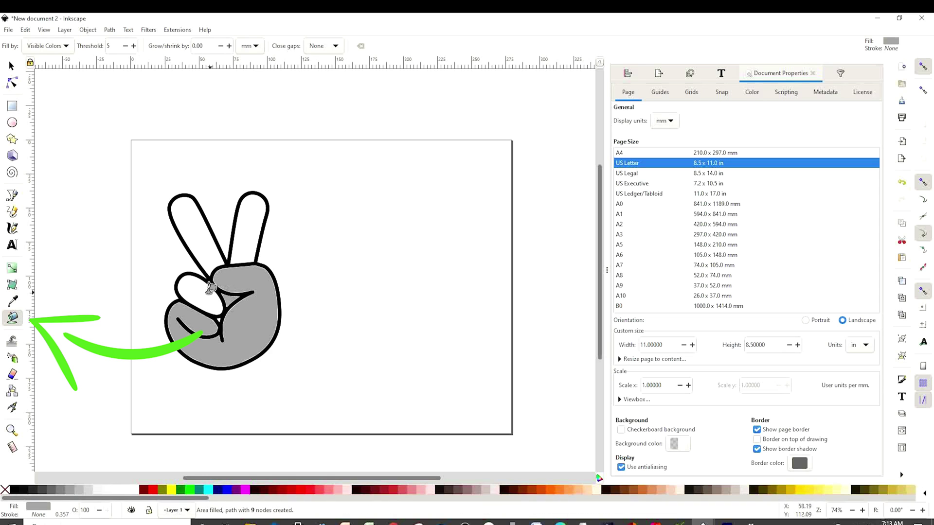
pyautogui.click(209, 288)
pyautogui.click(214, 236)
pyautogui.click(256, 228)
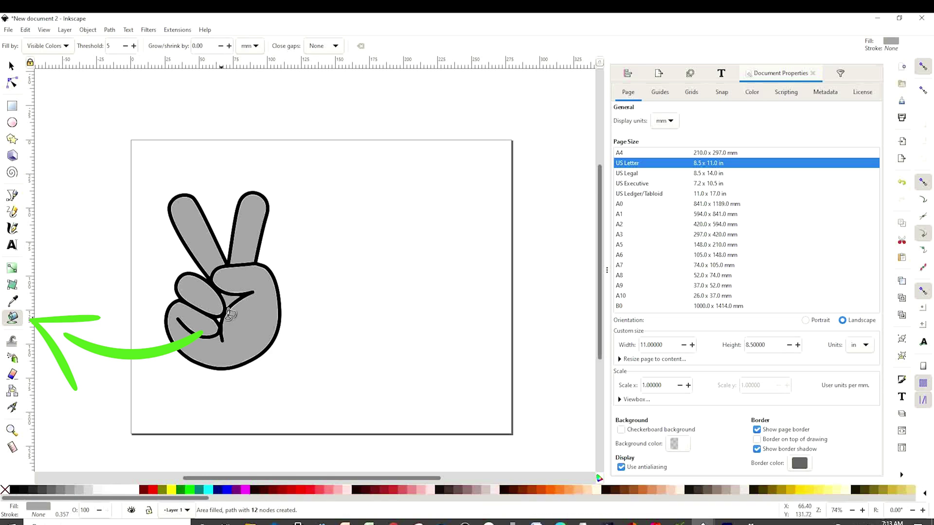
pyautogui.click(227, 312)
# Move the black outline image to the right half of the page, away from the grey fill shapes, and deselect it
pyautogui.click(11, 64)
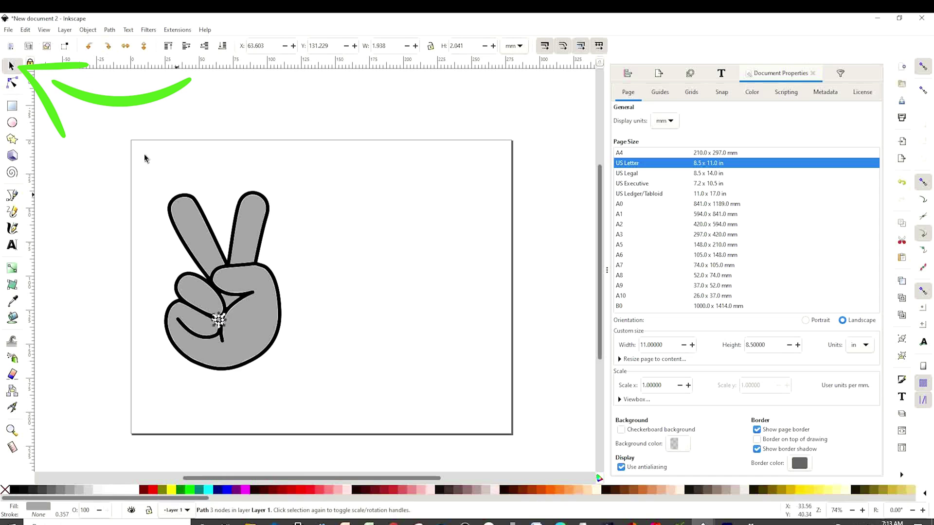
pyautogui.moveTo(290, 327); pyautogui.dragTo(441, 320)
pyautogui.click(298, 386)
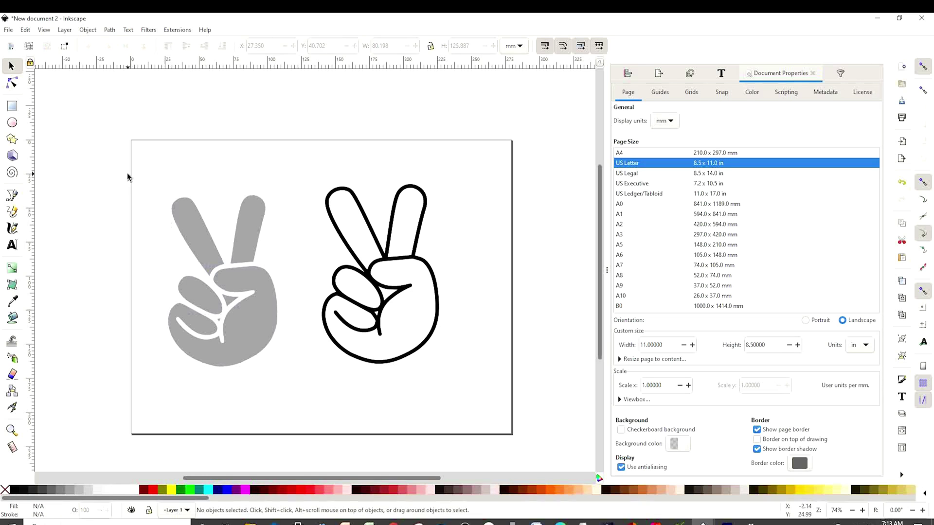
# Merge all the grey fill shapes into one path with Union and move the merged hand slightly up the page
pyautogui.moveTo(130, 173); pyautogui.dragTo(312, 405)
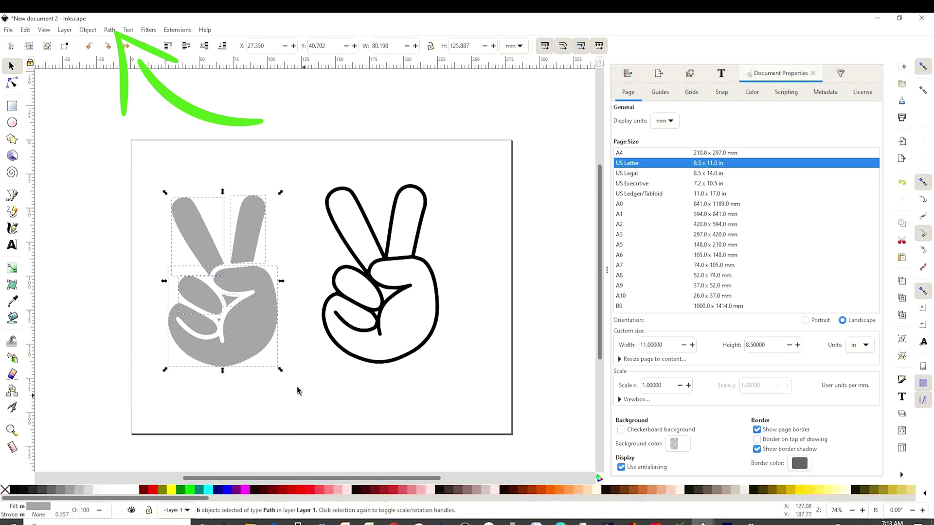
pyautogui.click(109, 31)
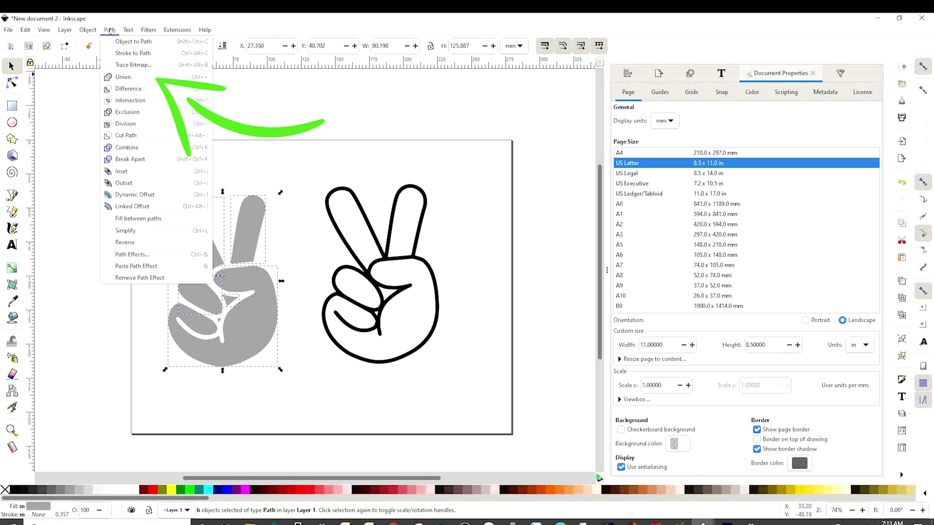
pyautogui.click(124, 78)
pyautogui.moveTo(254, 337); pyautogui.dragTo(254, 315)
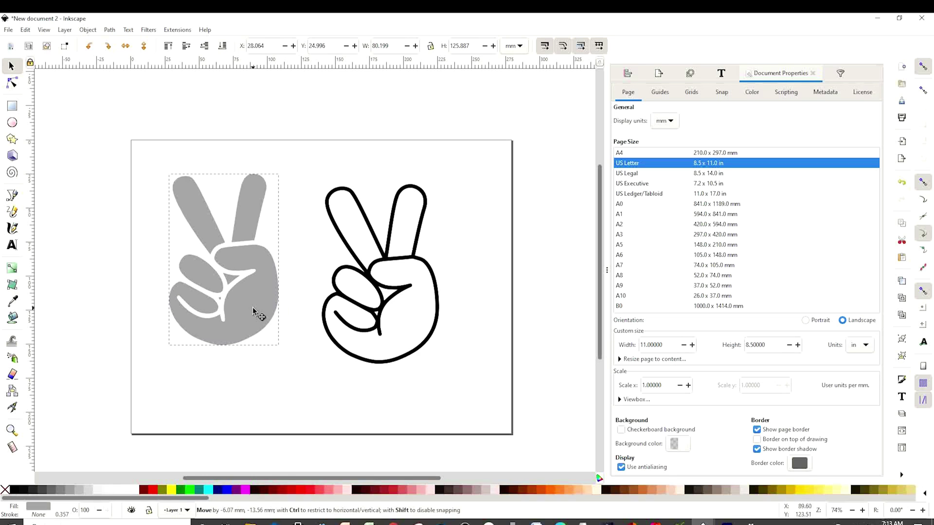
# Try a pink fill and a slightly higher position on the merged hand, undo both changes, and deselect it
pyautogui.click(325, 490)
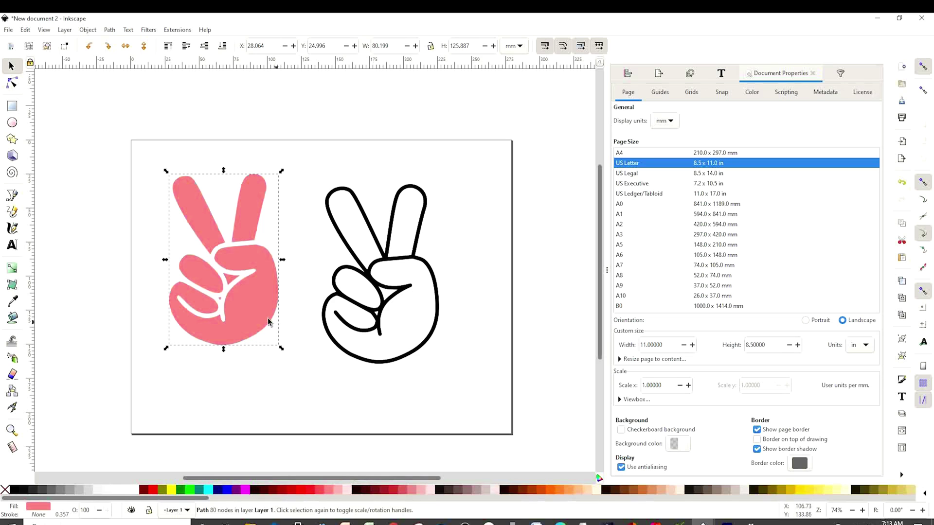
pyautogui.moveTo(262, 317)
pyautogui.mouseDown()
pyautogui.moveTo(373, 334)
pyautogui.moveTo(423, 329)
pyautogui.moveTo(254, 307)
pyautogui.mouseUp()
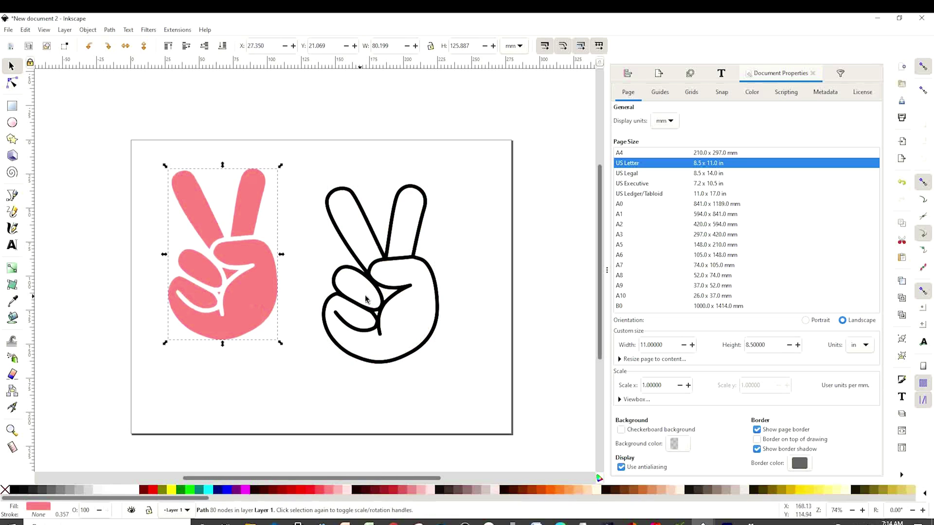
pyautogui.click(902, 185)
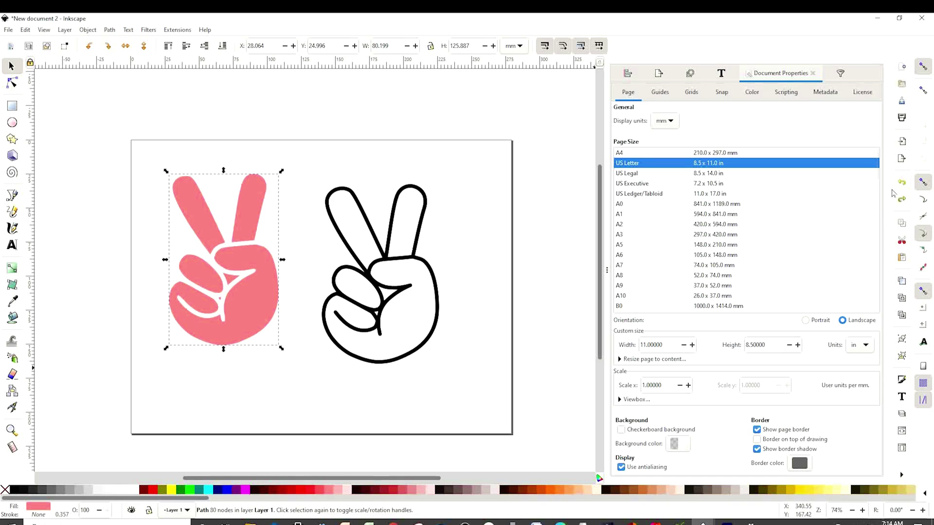
pyautogui.click(901, 185)
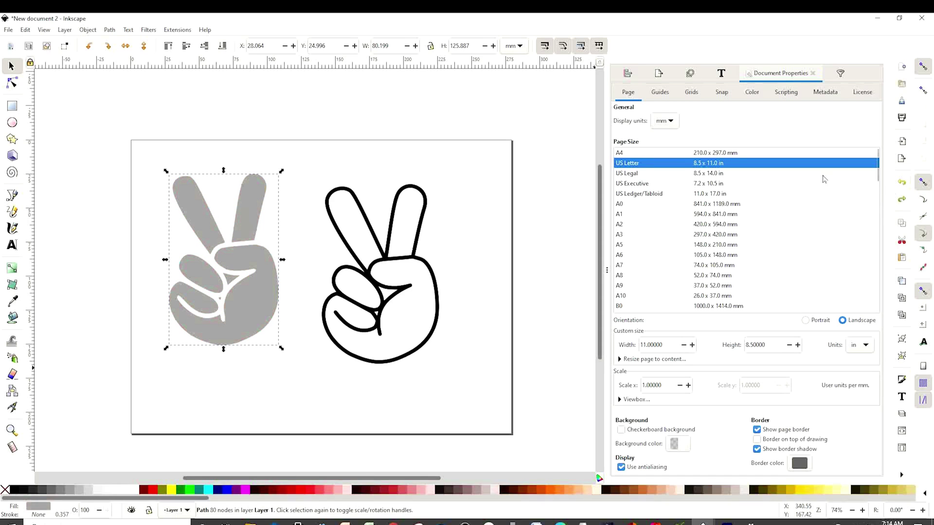
pyautogui.click(479, 210)
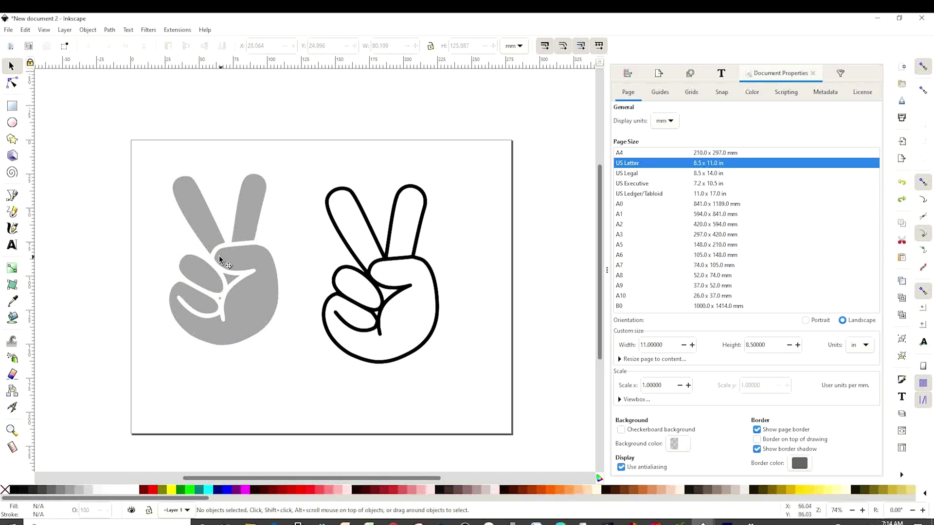
# Import the "chicken cfa" PNG as an embedded image at the default import resolution
pyautogui.click(8, 30)
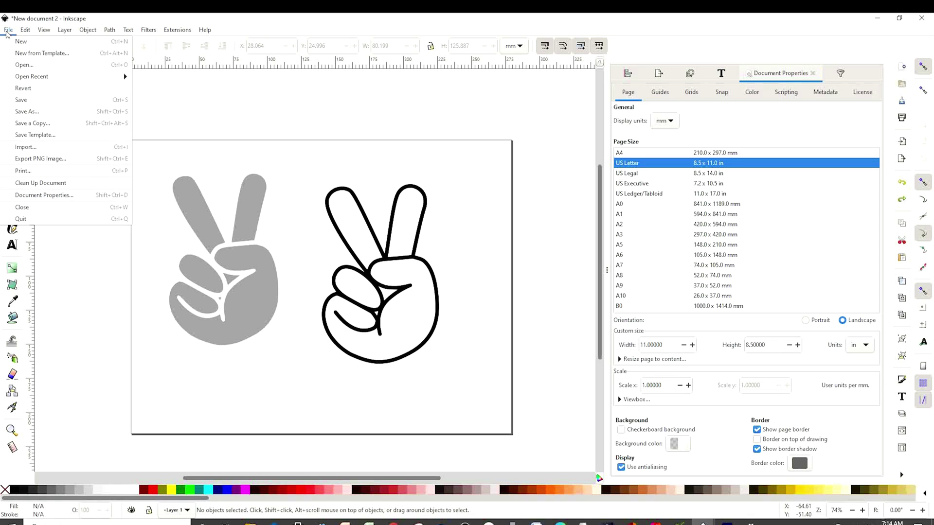
pyautogui.click(32, 150)
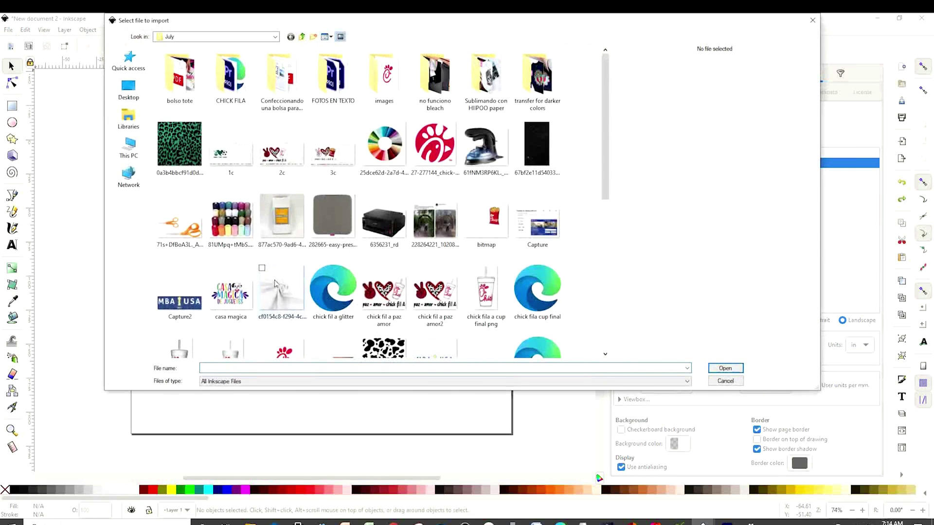
pyautogui.scroll(-2, 456, 283)
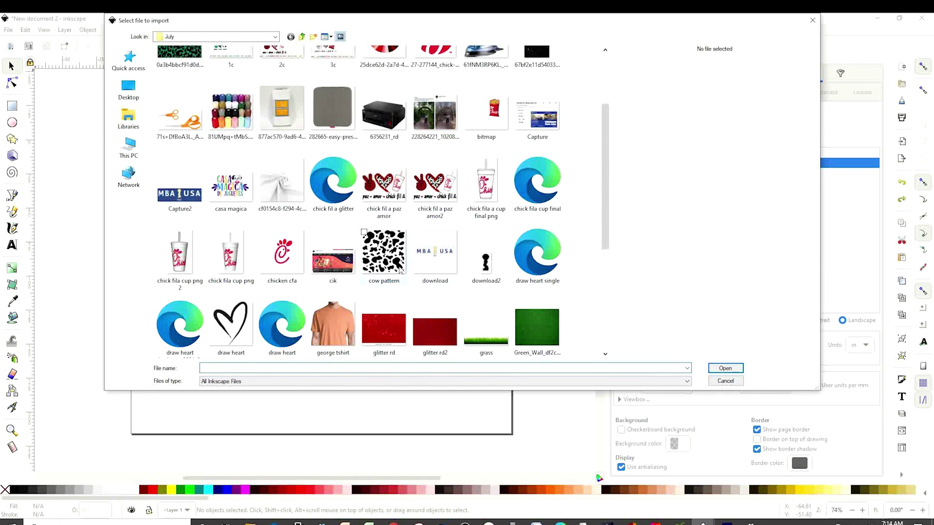
pyautogui.click(281, 272)
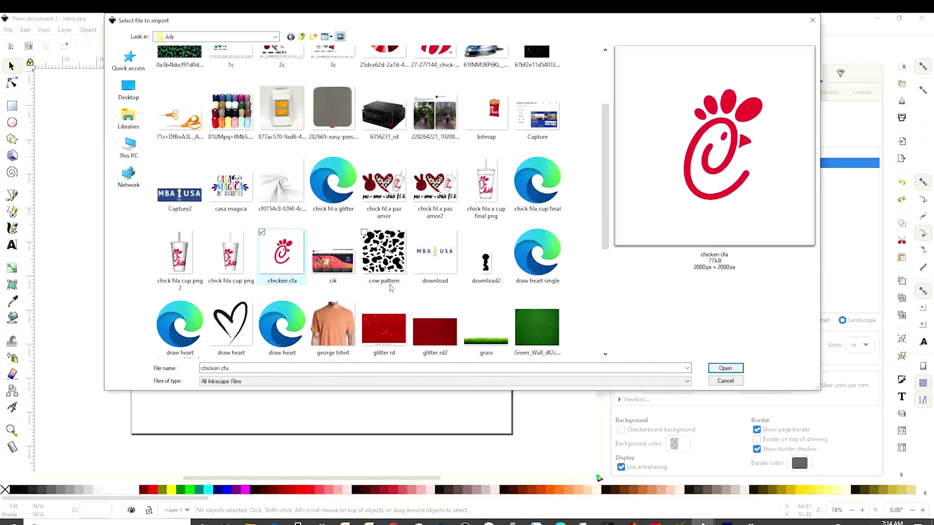
pyautogui.click(724, 369)
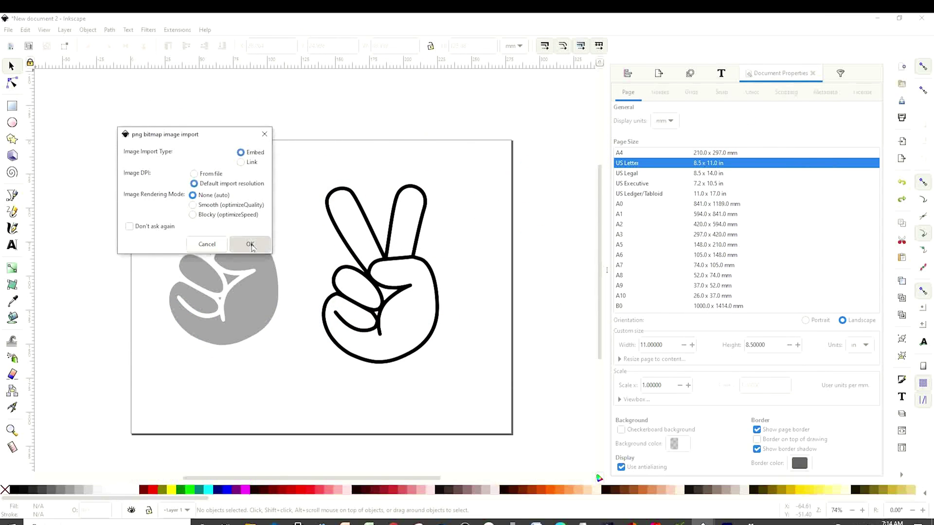
pyautogui.click(250, 244)
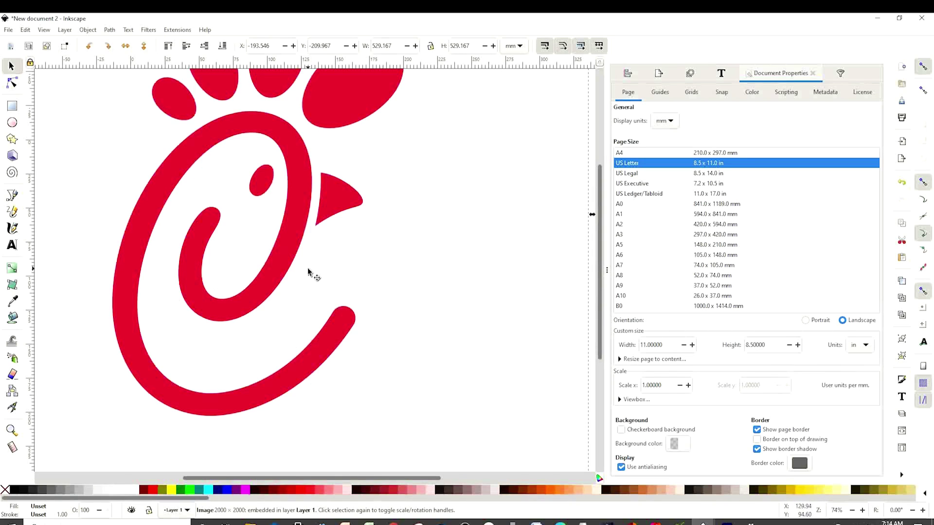
# Shrink the imported logo image to about 98 by 88 mm and move it to the page's lower-right corner
pyautogui.moveTo(300, 256); pyautogui.dragTo(384, 341)
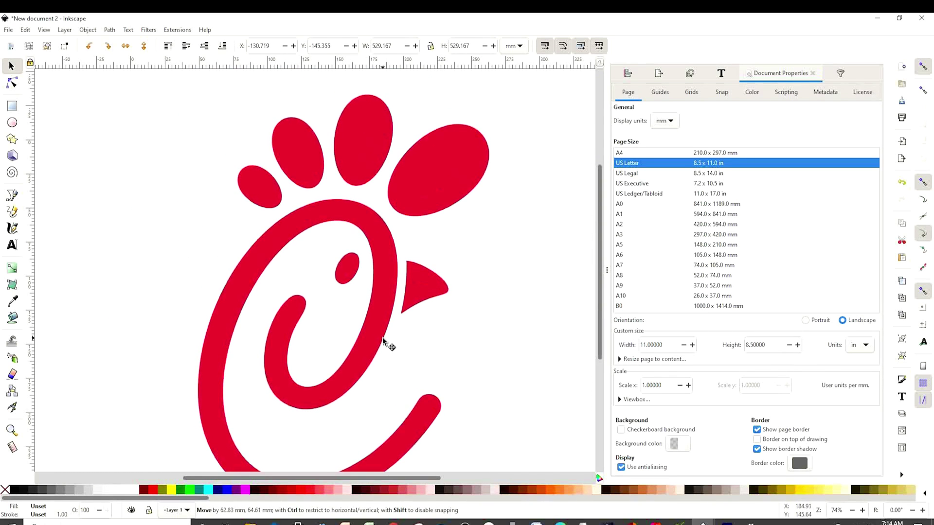
pyautogui.moveTo(383, 338); pyautogui.dragTo(383, 338)
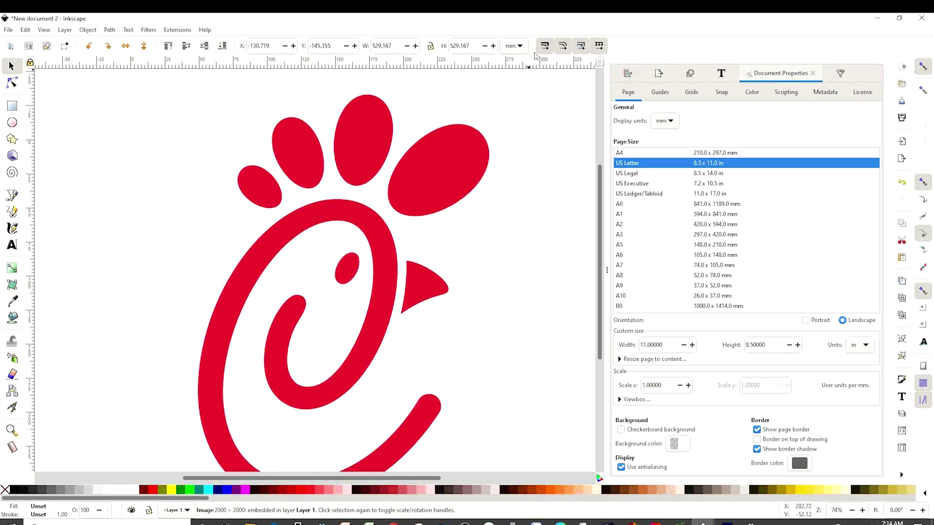
pyautogui.click(852, 510)
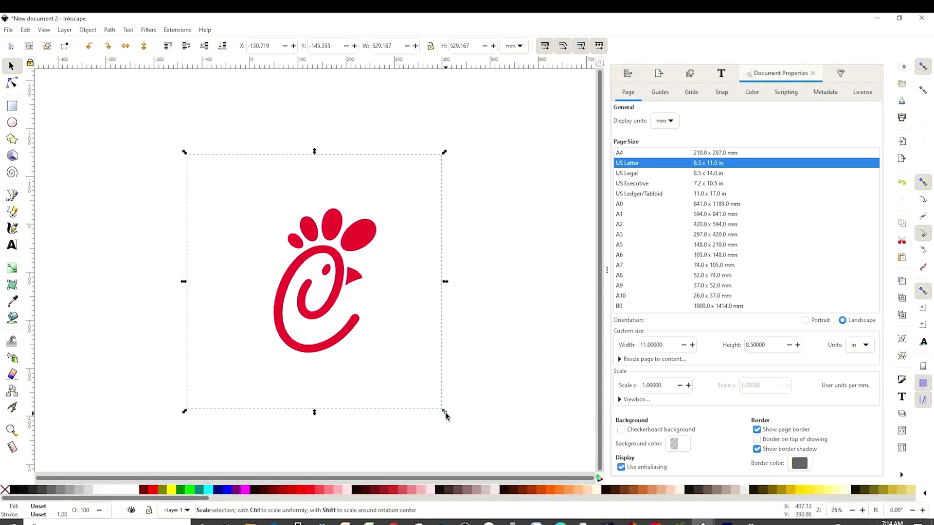
pyautogui.moveTo(445, 413); pyautogui.dragTo(289, 287)
pyautogui.moveTo(275, 240)
pyautogui.mouseDown()
pyautogui.moveTo(259, 209)
pyautogui.moveTo(238, 203)
pyautogui.moveTo(319, 233)
pyautogui.moveTo(377, 303)
pyautogui.mouseUp()
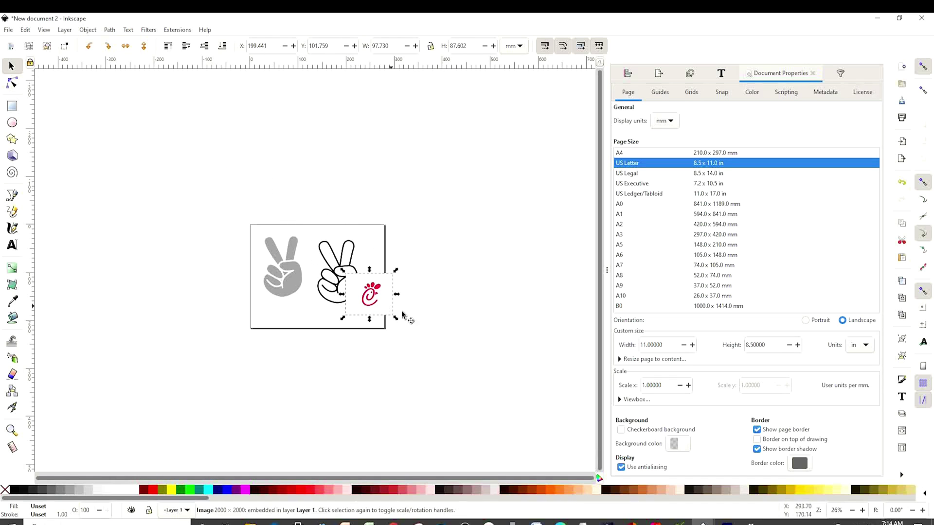
# Move the red logo image over the outlined hand and enlarge it to about 122 by 114 mm
pyautogui.click(862, 510)
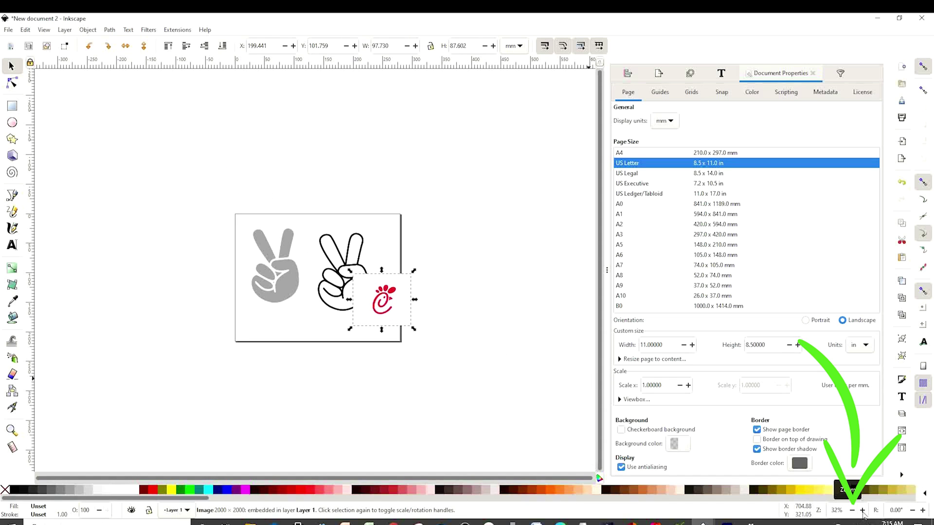
pyautogui.click(863, 510)
pyautogui.click(862, 510)
pyautogui.click(862, 511)
pyautogui.click(863, 510)
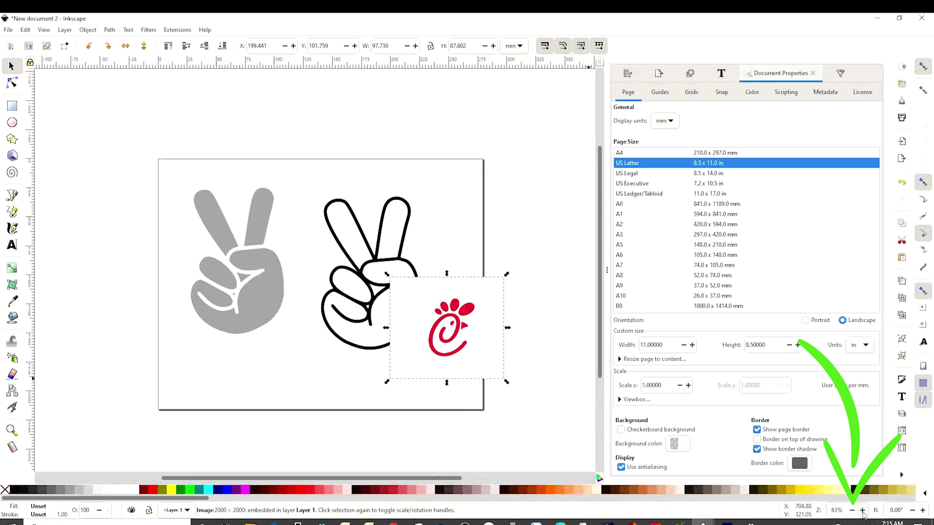
pyautogui.click(862, 510)
pyautogui.click(863, 510)
pyautogui.moveTo(548, 384); pyautogui.dragTo(413, 281)
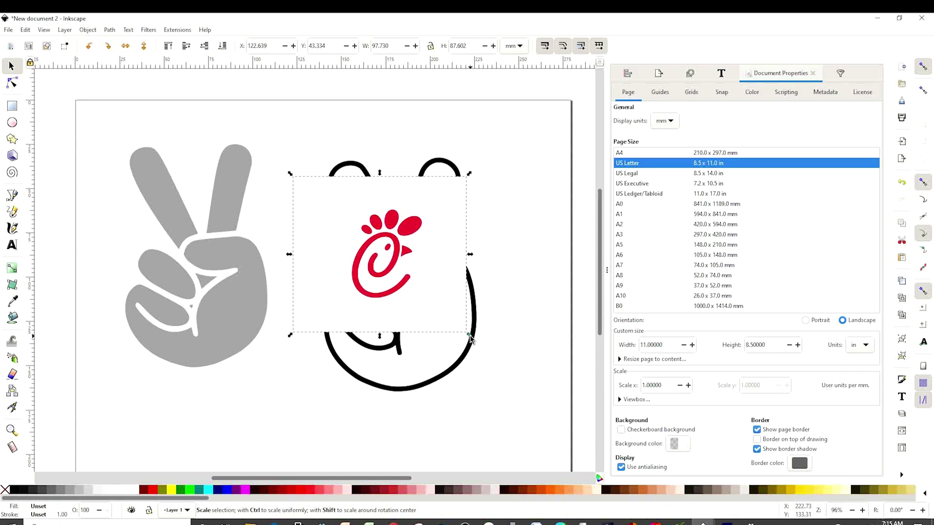
pyautogui.moveTo(470, 337); pyautogui.dragTo(514, 386)
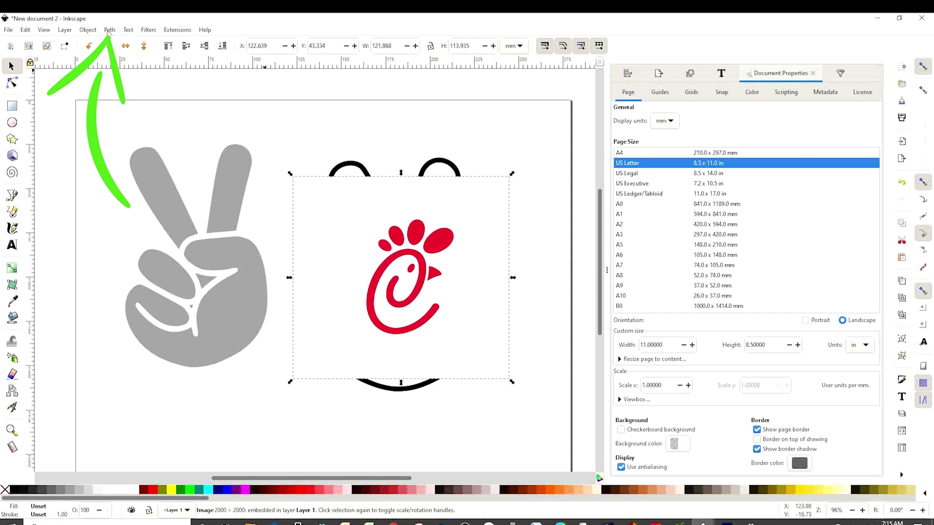
# Trace the red logo image with Trace Bitmap as a single scan, using brightness cutoff at a 0.450 threshold
pyautogui.click(109, 30)
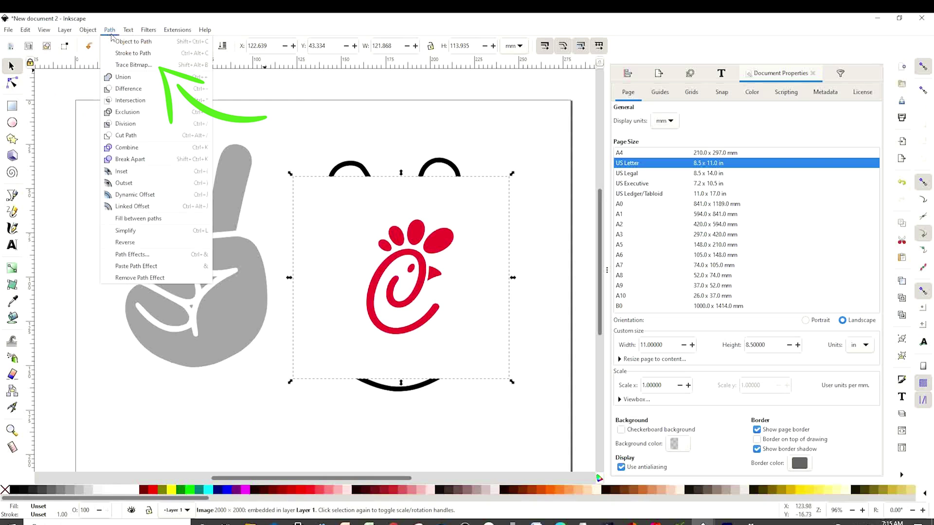
pyautogui.click(152, 68)
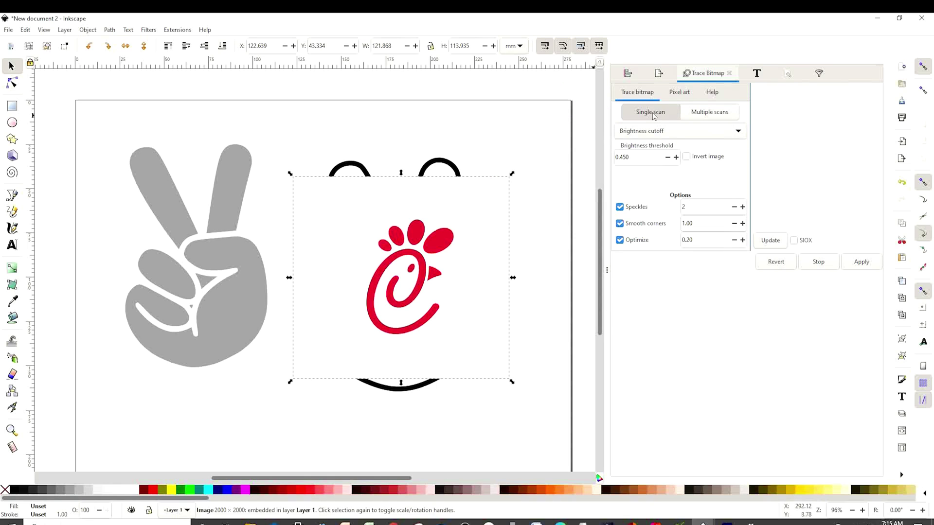
pyautogui.click(772, 242)
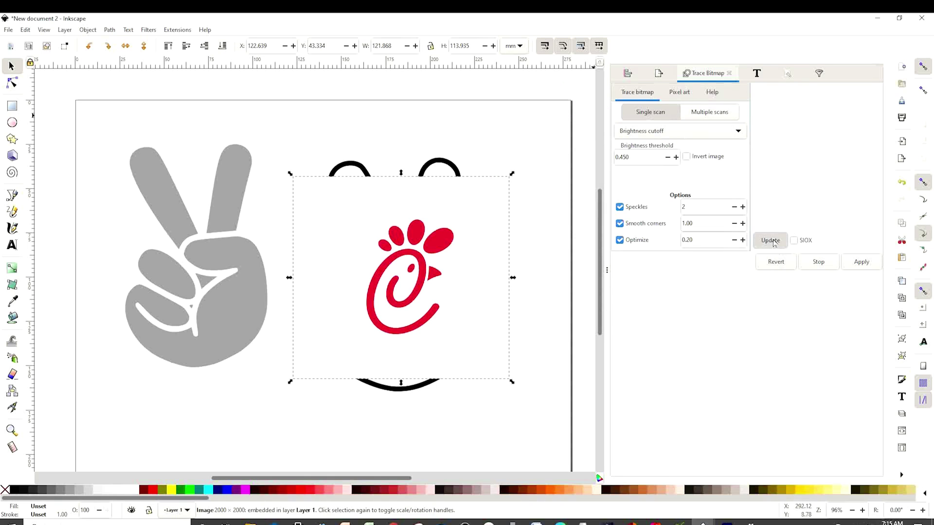
pyautogui.click(861, 263)
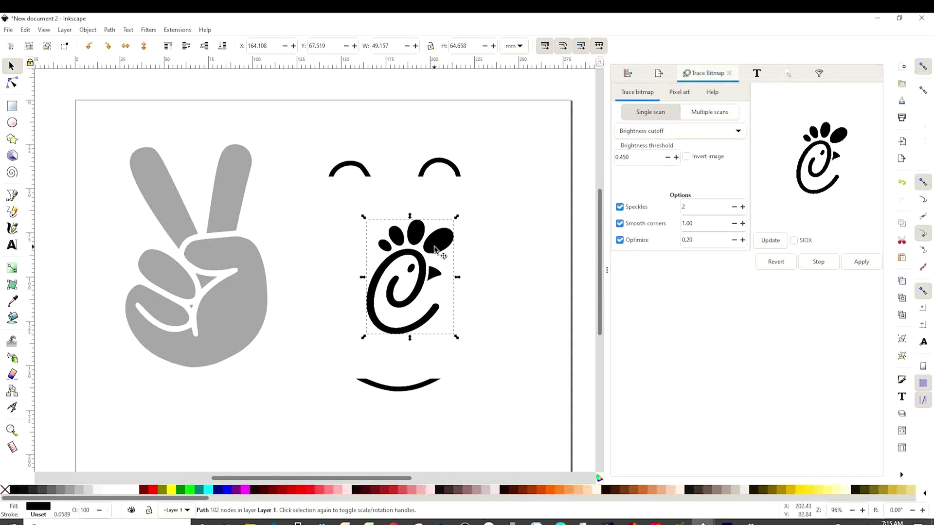
# Move the black traced logo left off the source image and delete the red bitmap
pyautogui.moveTo(438, 249); pyautogui.dragTo(292, 253)
pyautogui.click(420, 265)
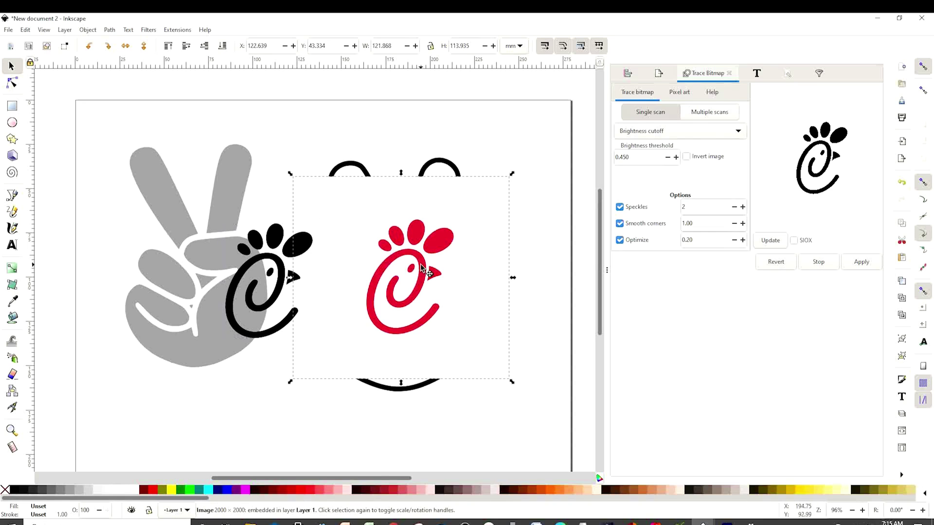
pyautogui.press('Delete')
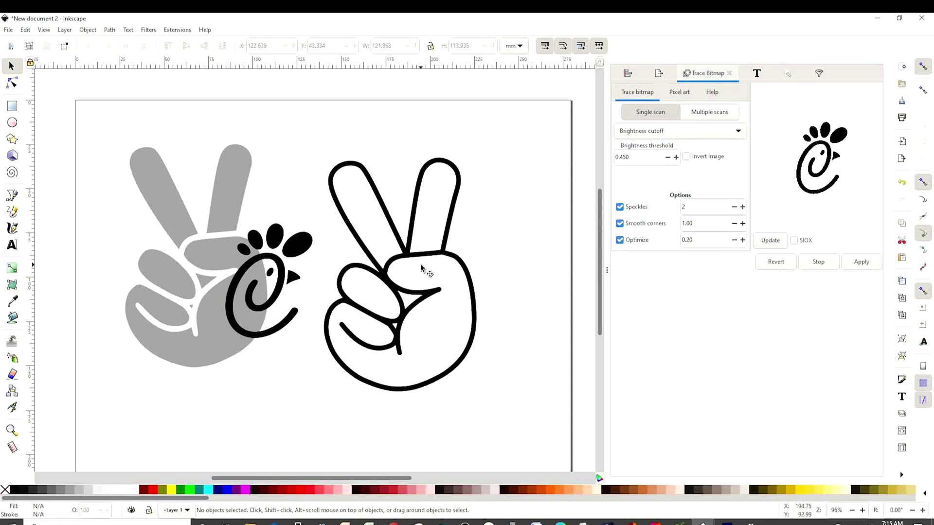
# Fill the traced logo with dark red and place it over the lower part of the grey hand
pyautogui.moveTo(290, 278); pyautogui.dragTo(305, 390)
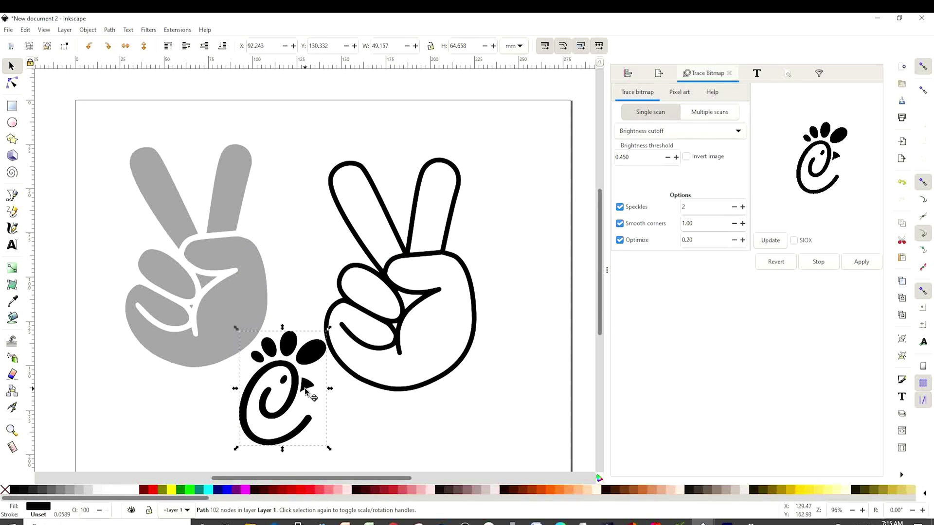
pyautogui.click(294, 491)
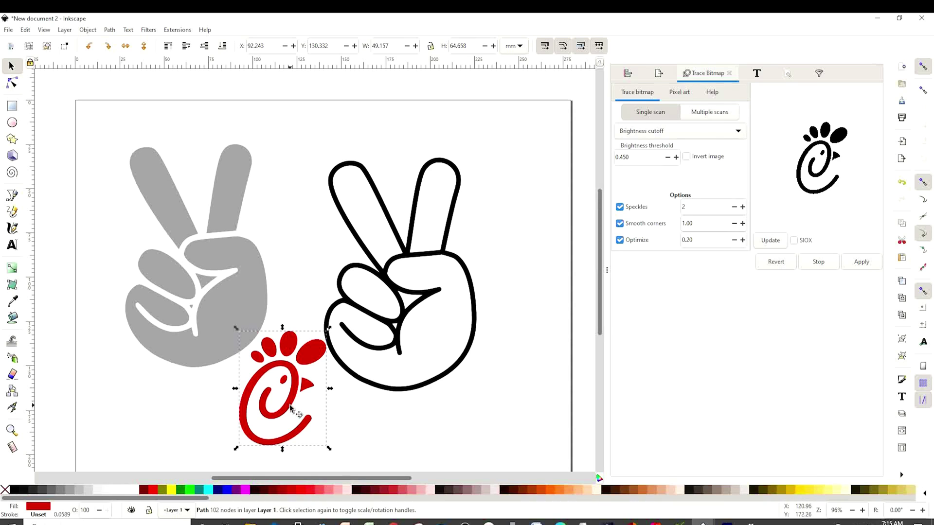
pyautogui.moveTo(290, 408); pyautogui.dragTo(200, 339)
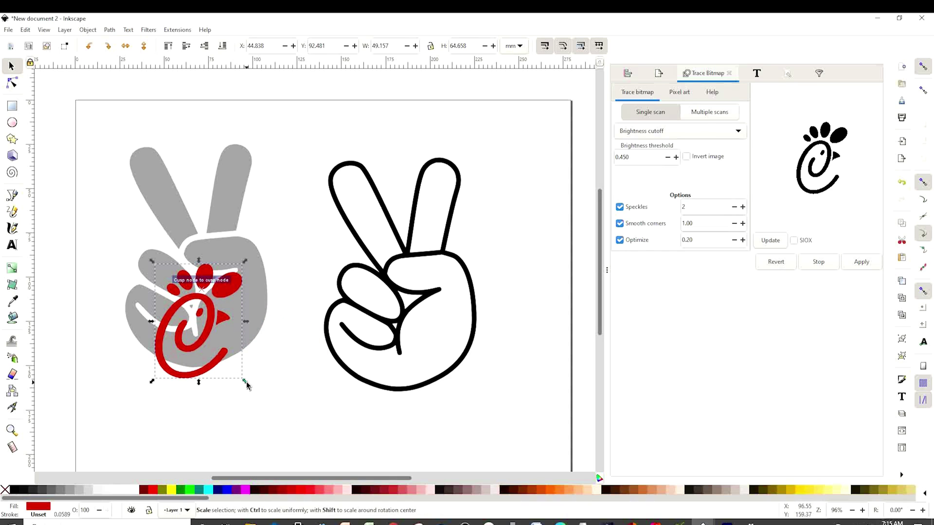
# Enlarge the red logo to about 72 by 89 mm and shift it slightly up and left over the grey palm
pyautogui.moveTo(244, 379); pyautogui.dragTo(289, 386)
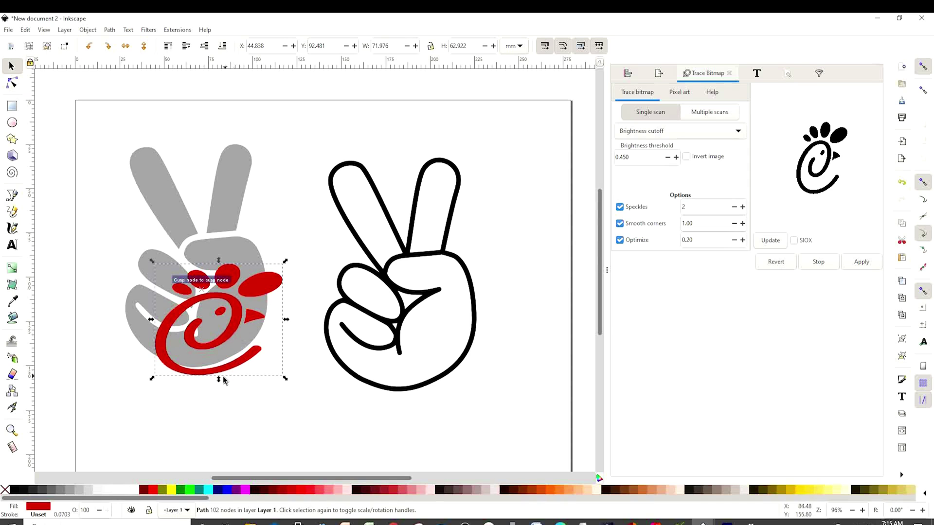
pyautogui.moveTo(225, 381); pyautogui.dragTo(227, 428)
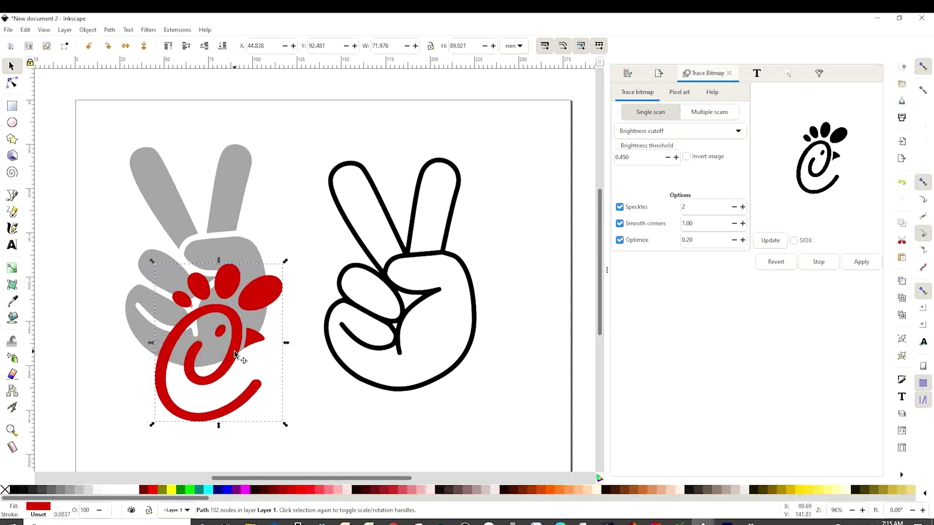
pyautogui.moveTo(235, 352); pyautogui.dragTo(212, 336)
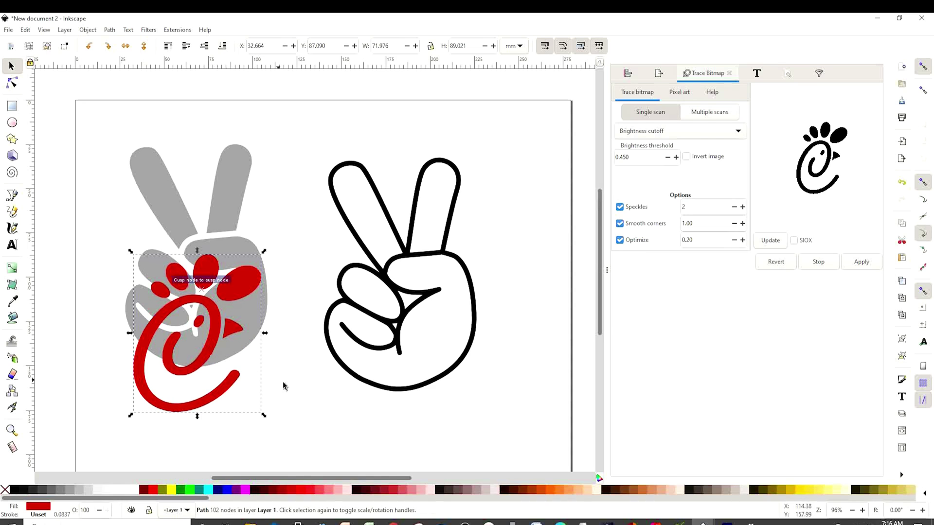
# Duplicate the large red logo, move the copy up toward the fingers and shrink it to about 29 by 36 mm
pyautogui.click(299, 389)
pyautogui.click(205, 364)
pyautogui.rightClick(206, 359)
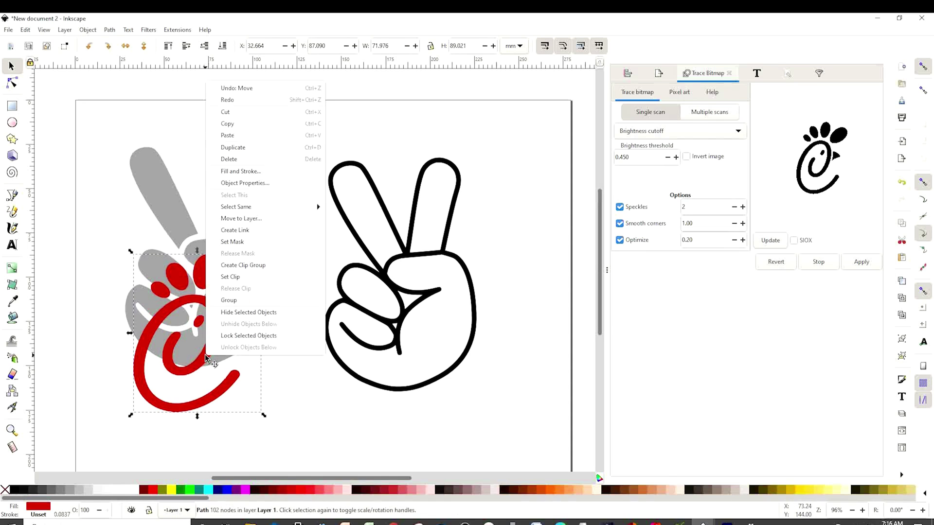
pyautogui.click(235, 147)
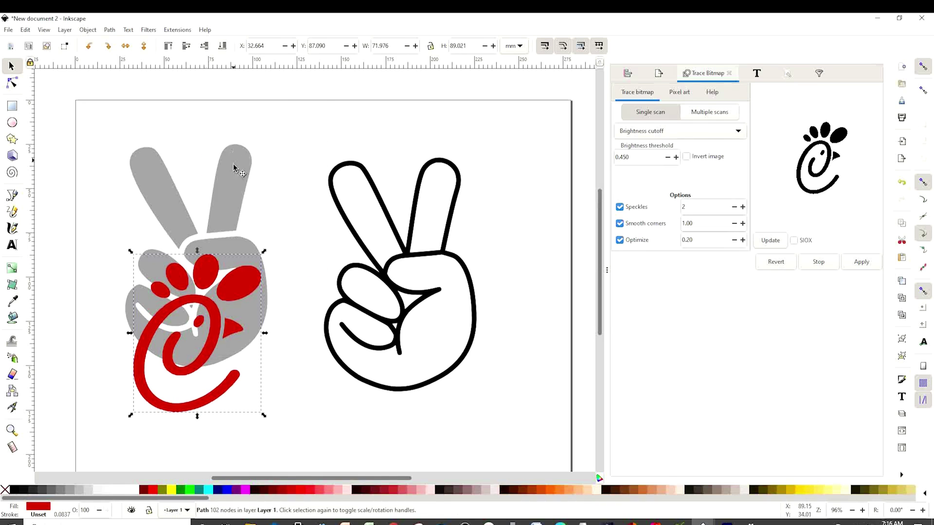
pyautogui.moveTo(212, 342); pyautogui.dragTo(233, 291)
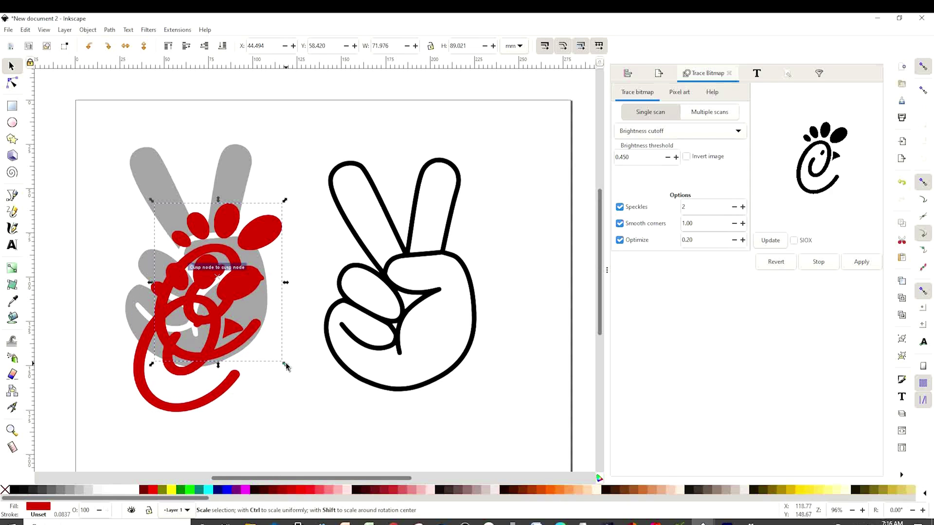
pyautogui.moveTo(286, 368); pyautogui.dragTo(186, 265)
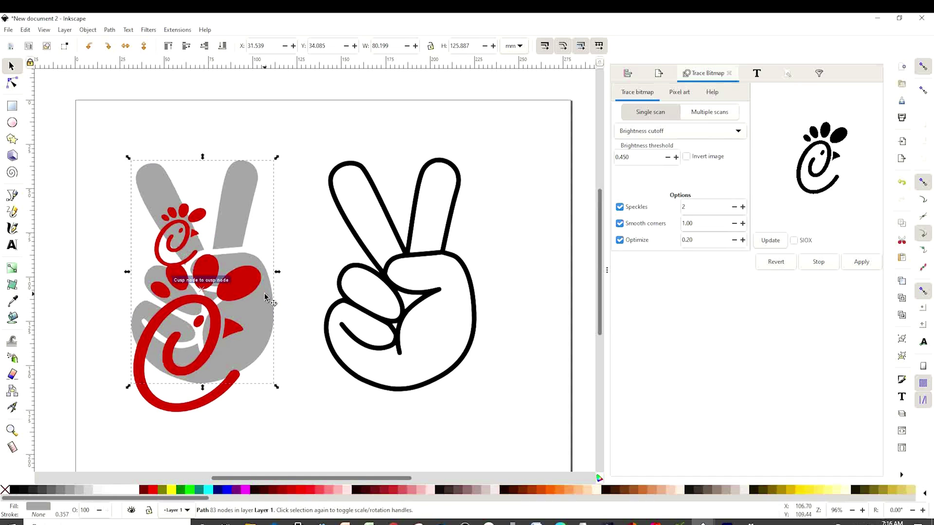
# Try nudging the grey hand slightly up and left beneath the red logos
pyautogui.press('Up')
pyautogui.press('Up')
pyautogui.press('Up')
pyautogui.press('Up')
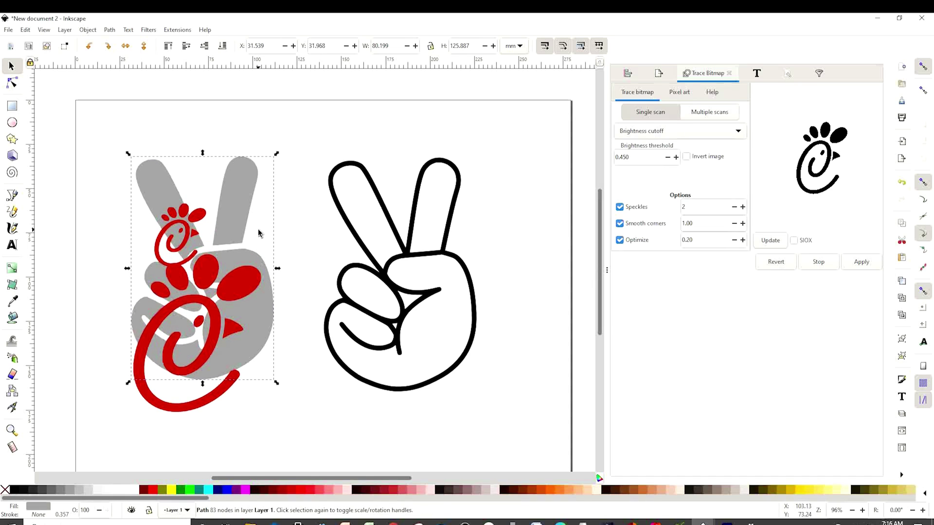
pyautogui.press('Left')
# Place the small red logo on the grey hand's left finger, then duplicate it and move the copy onto the right finger
pyautogui.moveTo(246, 212); pyautogui.dragTo(179, 196)
pyautogui.click(189, 239)
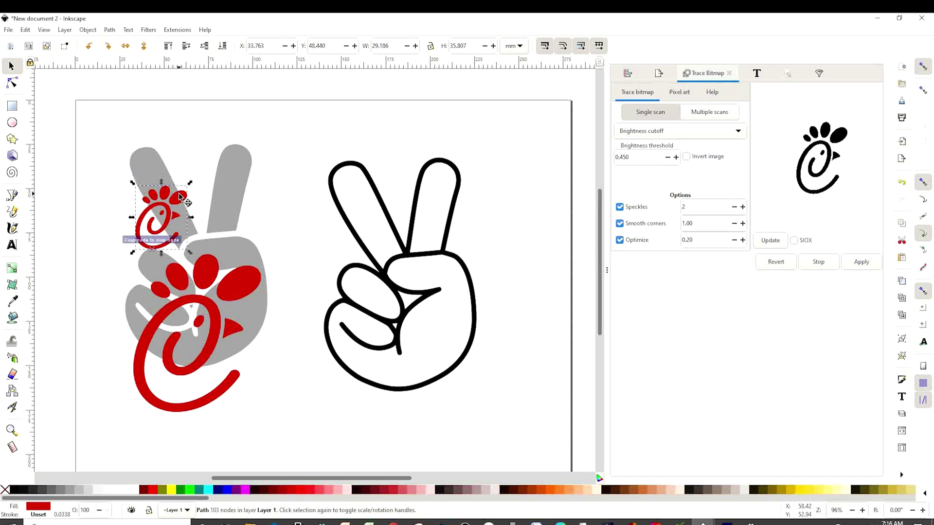
pyautogui.rightClick(170, 222)
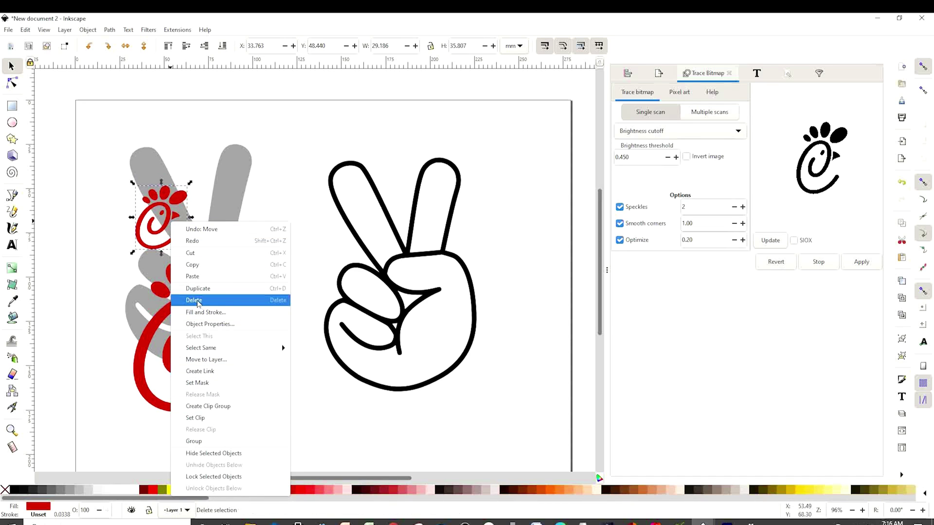
pyautogui.click(229, 288)
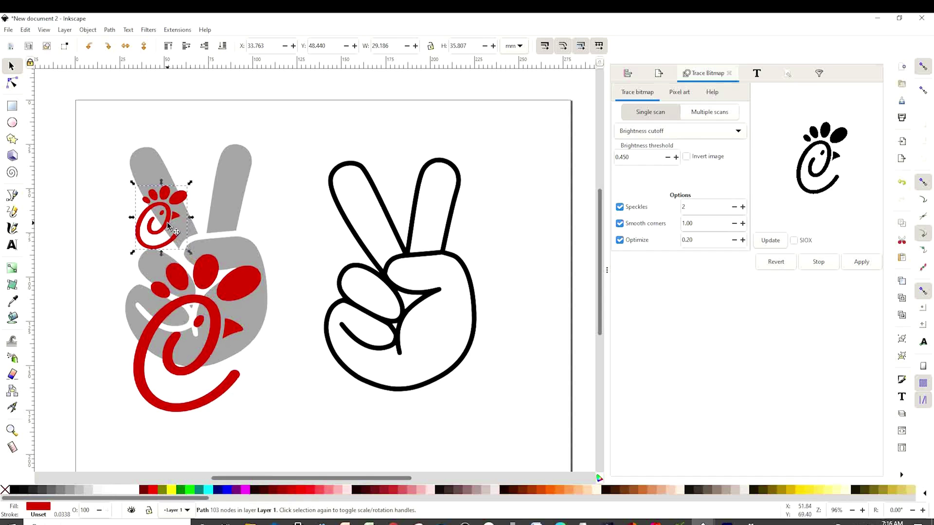
pyautogui.moveTo(168, 225); pyautogui.dragTo(237, 225)
# Duplicate the medium red logo, shrink the copies to about 14 by 18 mm, and place one on each fingertip
pyautogui.rightClick(236, 217)
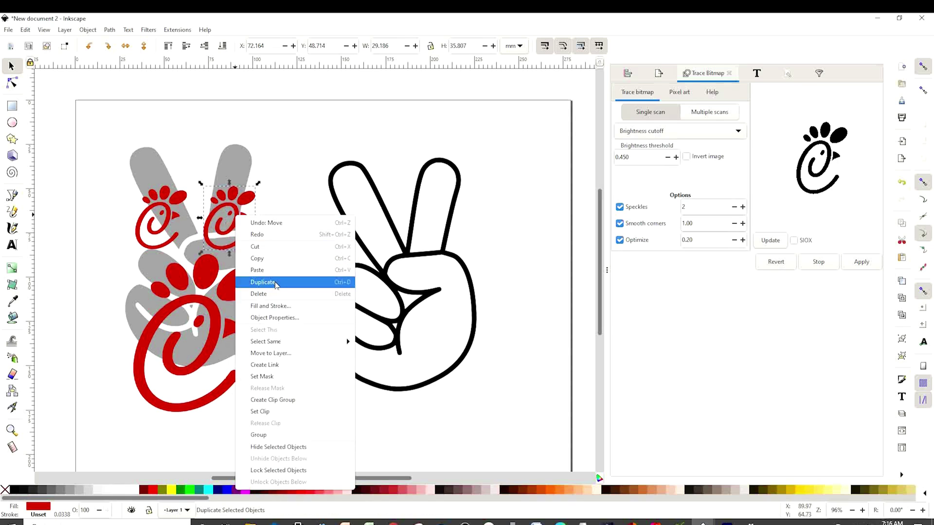
pyautogui.click(276, 285)
pyautogui.moveTo(237, 227); pyautogui.dragTo(153, 174)
pyautogui.rightClick(237, 176)
pyautogui.click(266, 236)
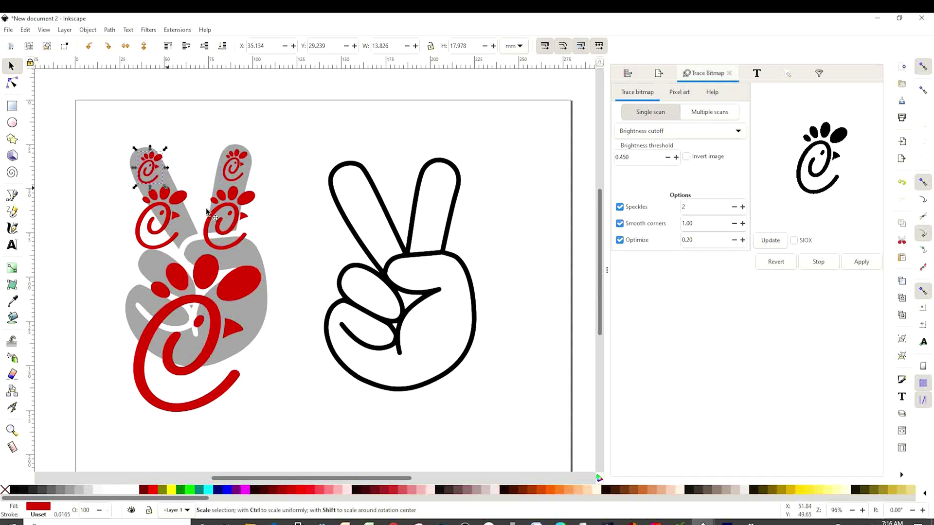
pyautogui.click(300, 265)
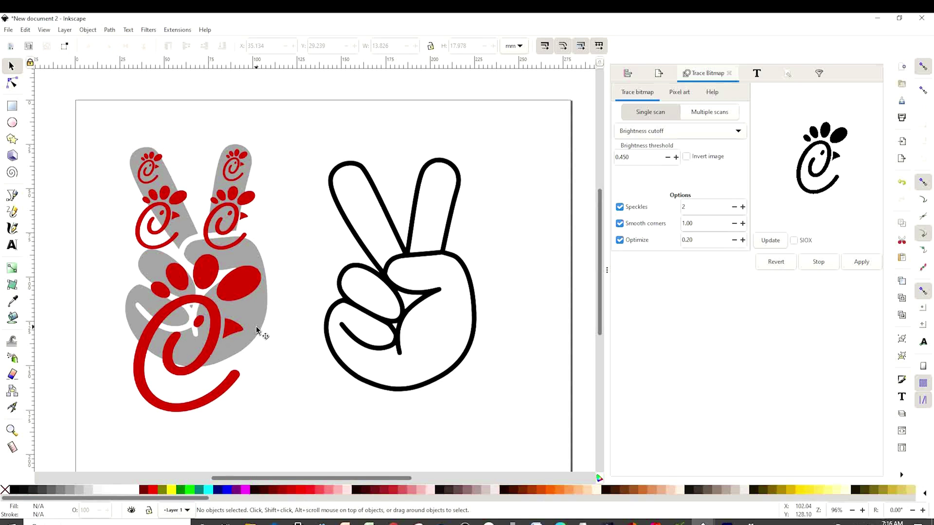
# Move the grey hand onto the black outline and unite the five red logos into one path
pyautogui.moveTo(256, 330); pyautogui.dragTo(465, 348)
pyautogui.moveTo(83, 122); pyautogui.dragTo(286, 455)
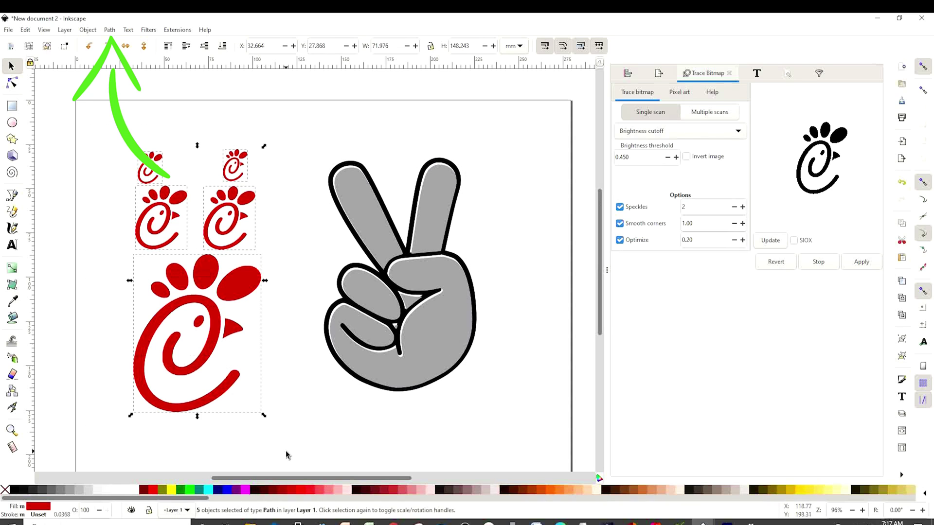
pyautogui.click(109, 30)
pyautogui.click(134, 77)
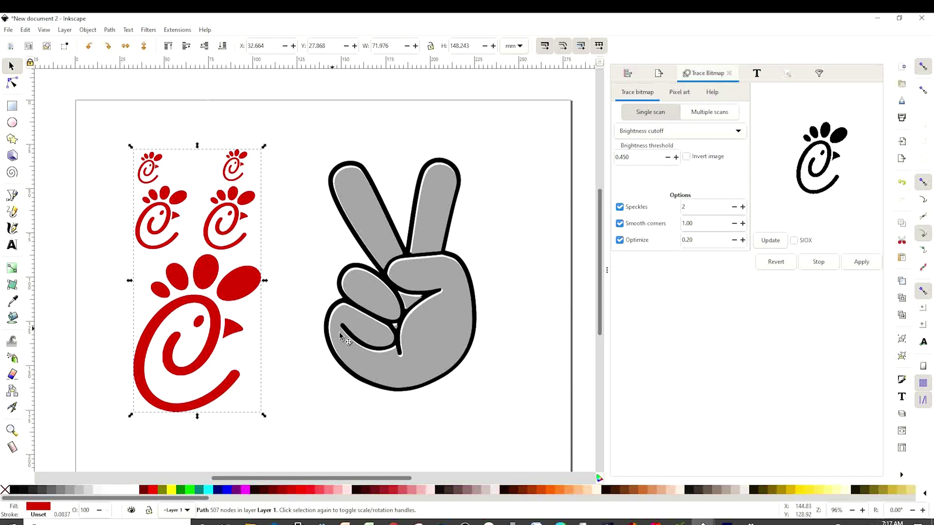
# Return the grey hand beneath the united red logos and clip the hand to the shape of the logos
pyautogui.moveTo(451, 345); pyautogui.dragTo(241, 333)
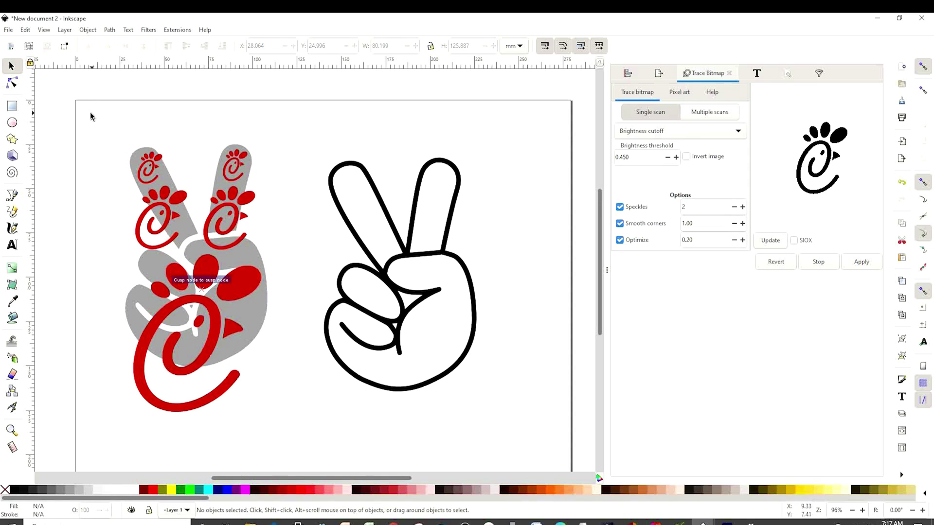
pyautogui.moveTo(80, 111)
pyautogui.mouseDown()
pyautogui.moveTo(175, 156)
pyautogui.moveTo(302, 442)
pyautogui.mouseUp()
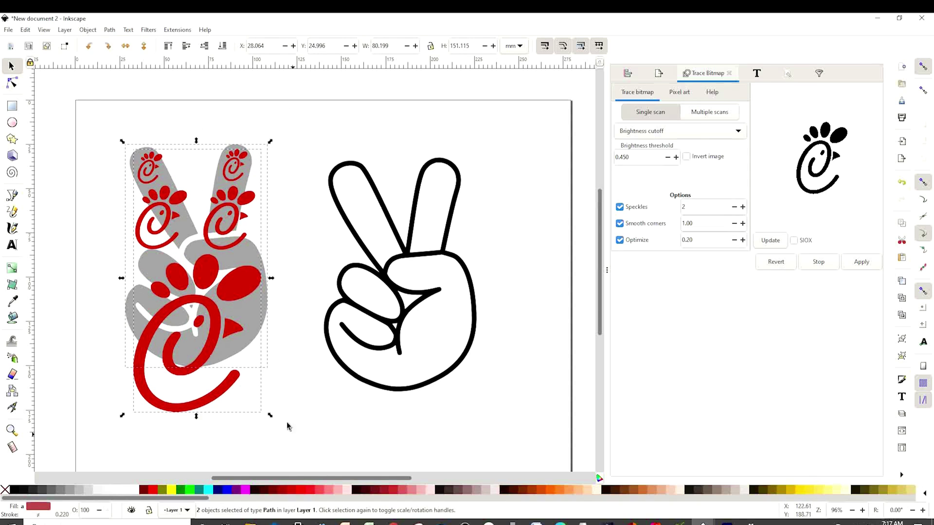
pyautogui.click(89, 31)
pyautogui.moveTo(120, 167)
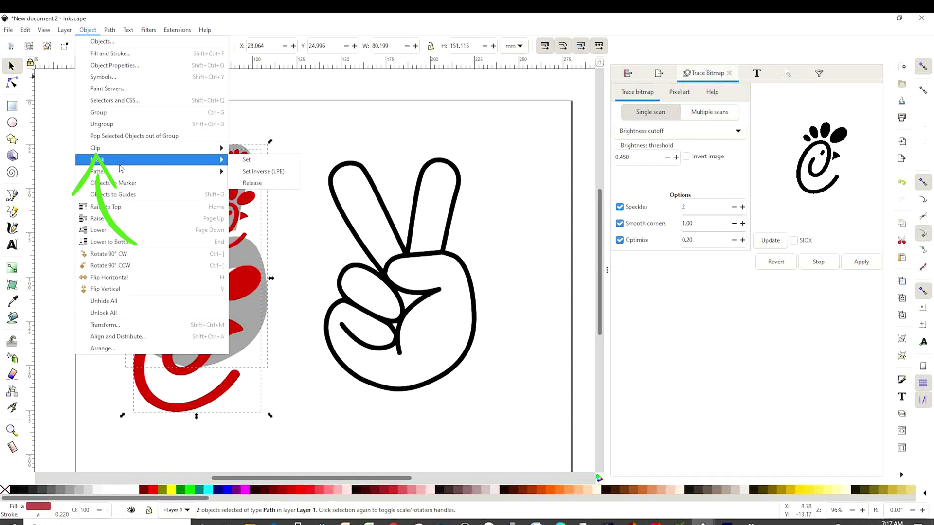
pyautogui.moveTo(121, 148)
pyautogui.click(256, 149)
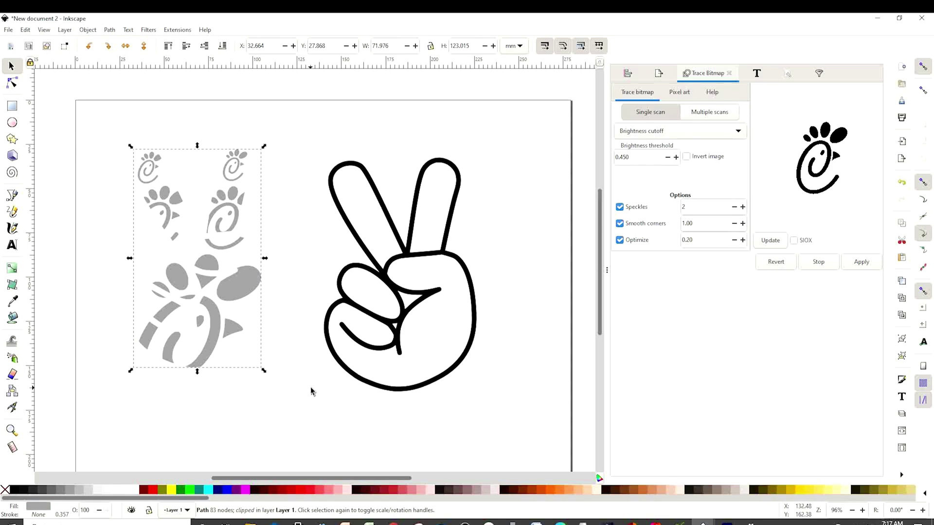
# Fill the clipped logo pattern with red and fit it inside the black peace hand outline
pyautogui.click(292, 490)
pyautogui.moveTo(210, 345); pyautogui.dragTo(417, 364)
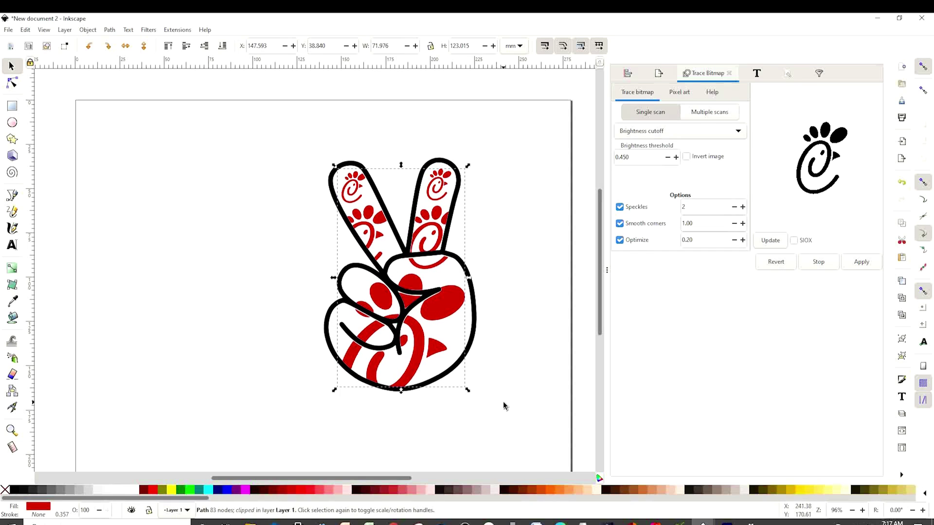
pyautogui.click(505, 407)
# Group the red pattern with the black hand outline and move the group to the left side of the page
pyautogui.moveTo(526, 427); pyautogui.dragTo(243, 225)
pyautogui.hotkey('ctrl', 'shift', 'a')
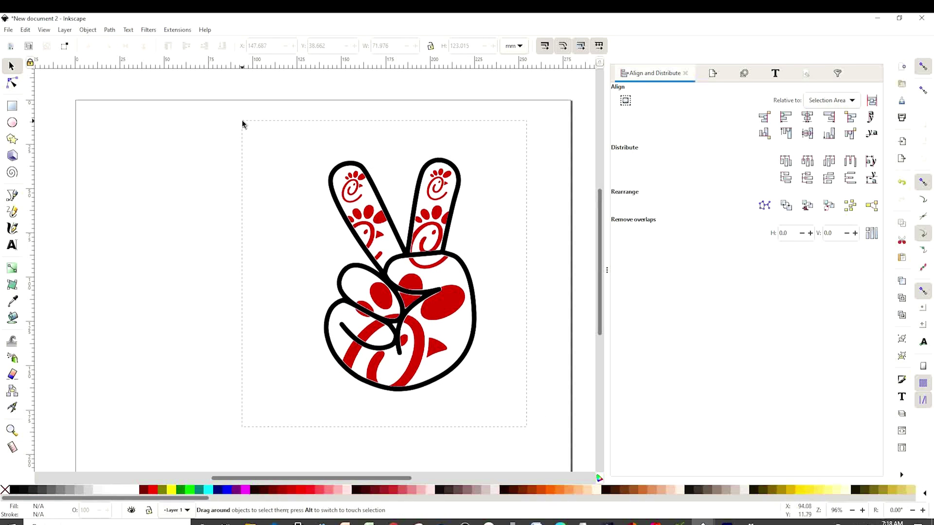
pyautogui.moveTo(243, 123); pyautogui.dragTo(282, 150)
pyautogui.rightClick(398, 284)
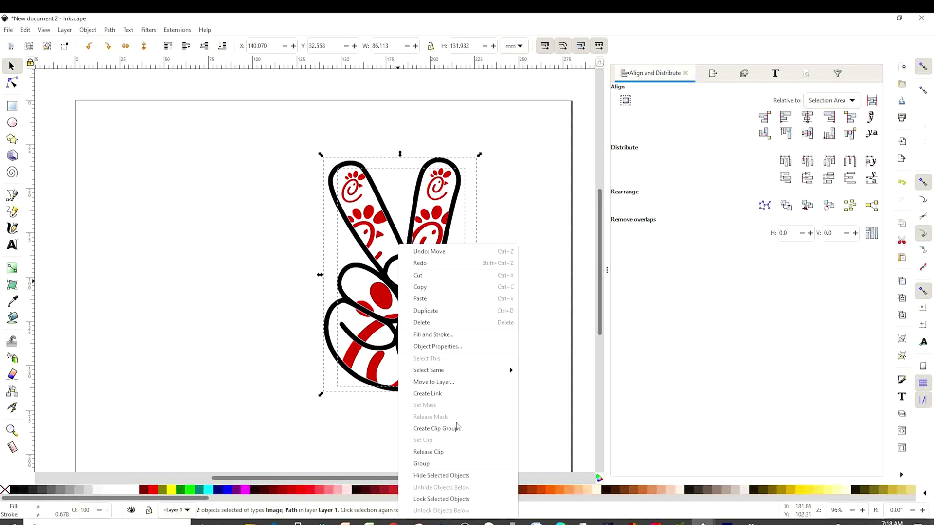
pyautogui.click(436, 463)
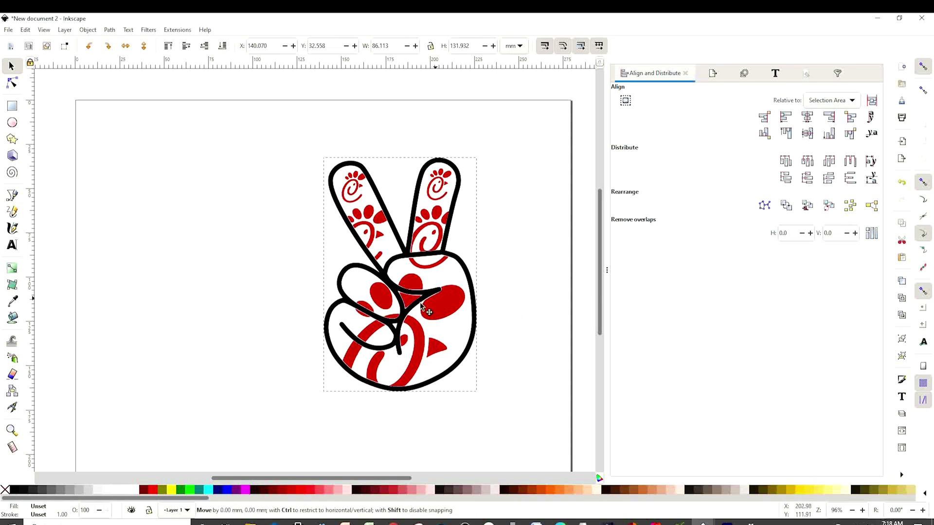
pyautogui.moveTo(435, 317); pyautogui.dragTo(265, 321)
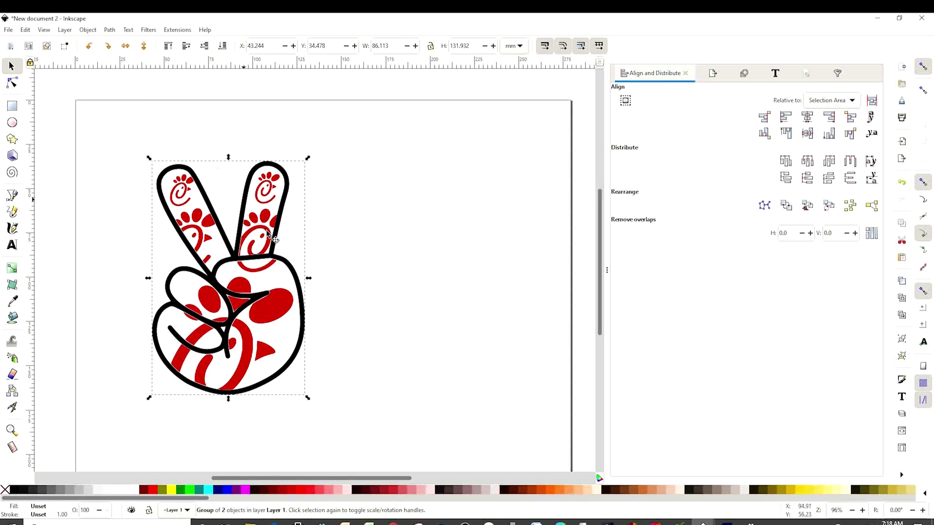
pyautogui.click(87, 31)
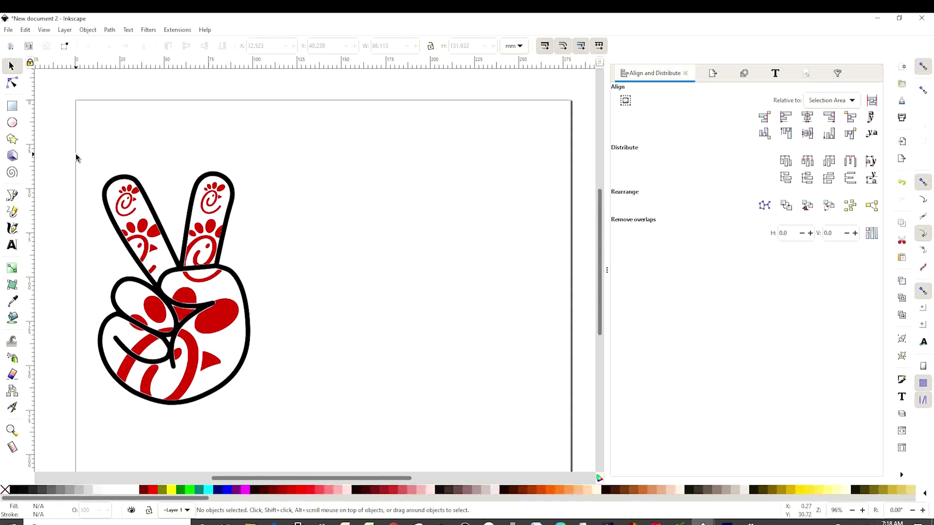
# Import the "draw heart" image as an embedded bitmap with the resolution taken from the file
pyautogui.click(9, 30)
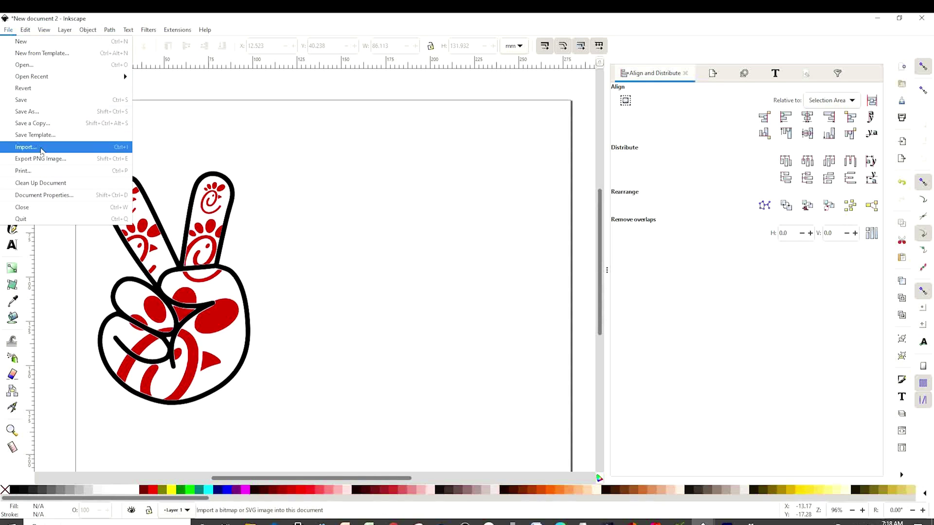
pyautogui.click(78, 148)
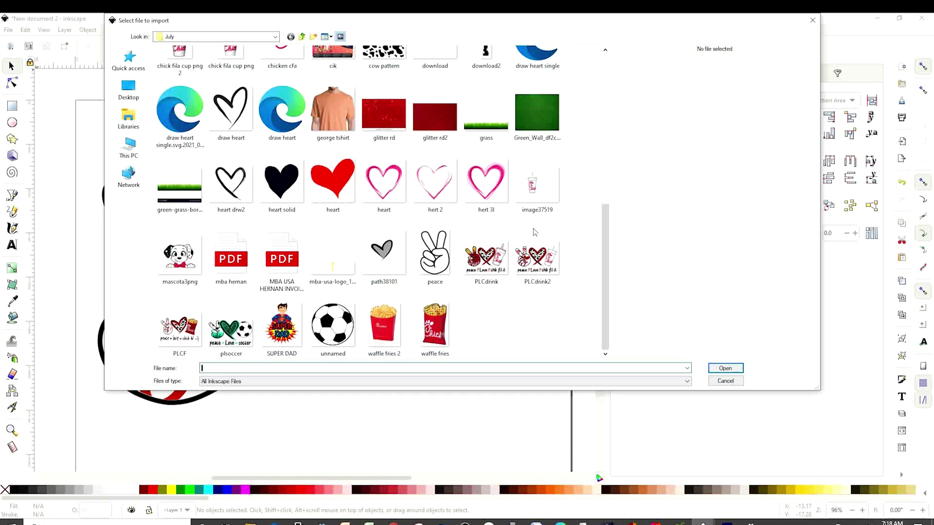
pyautogui.click(231, 110)
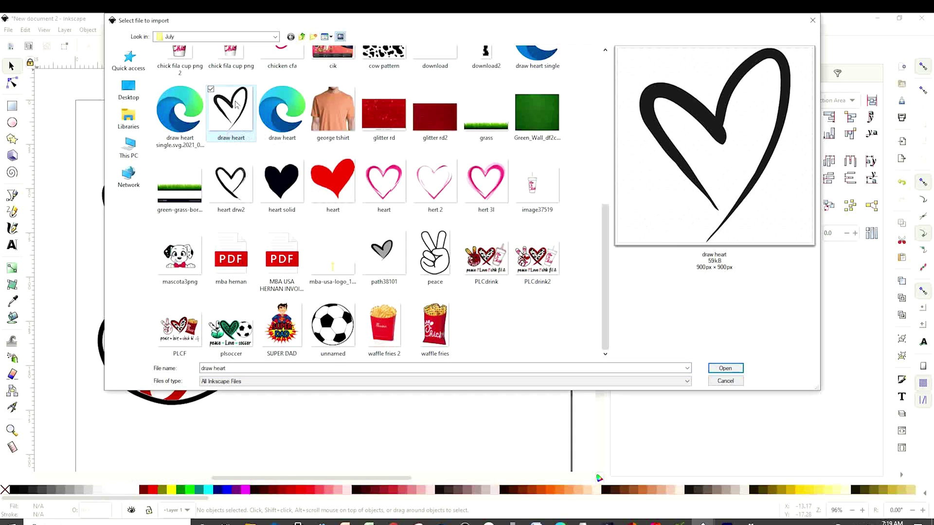
pyautogui.click(724, 368)
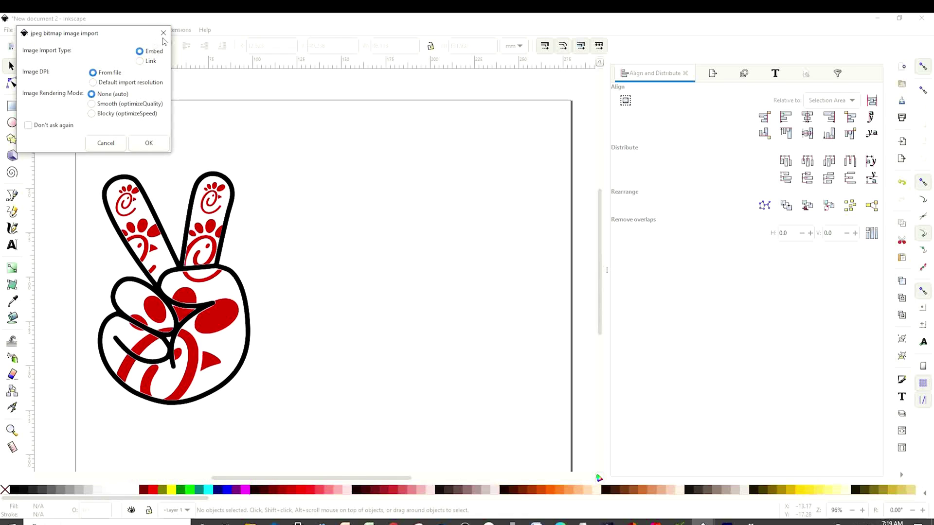
pyautogui.click(150, 144)
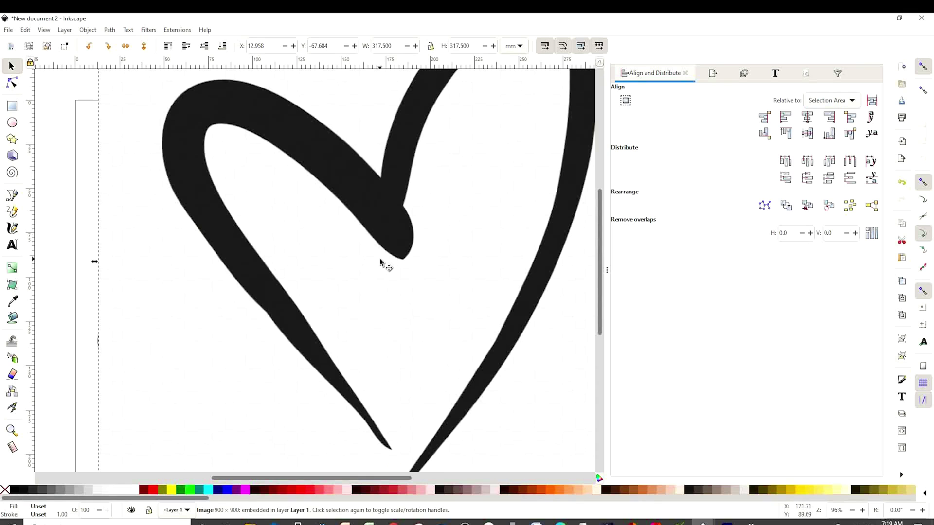
# Shrink the heart image to about 136 by 117 mm and place it to the right of the peace hand
pyautogui.click(852, 511)
pyautogui.click(851, 512)
pyautogui.click(852, 512)
pyautogui.click(852, 512)
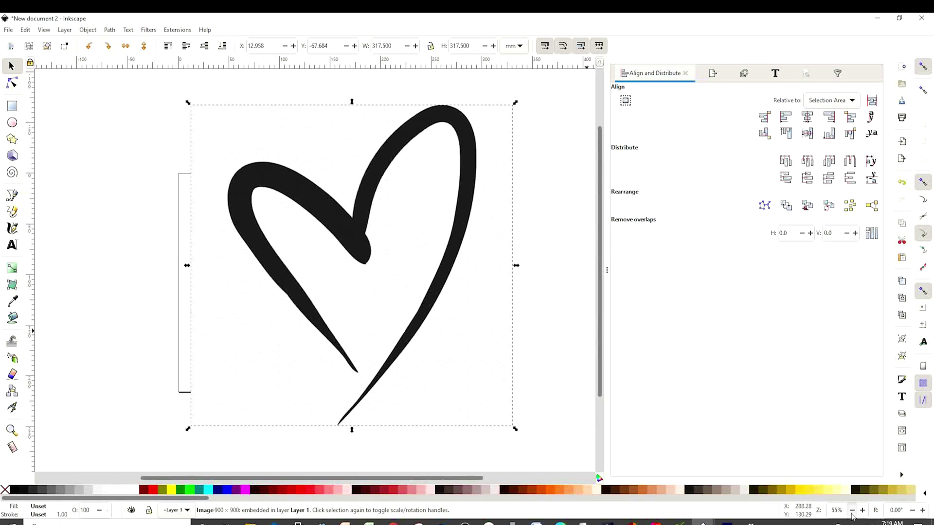
pyautogui.click(852, 511)
pyautogui.moveTo(495, 423); pyautogui.dragTo(332, 233)
pyautogui.moveTo(279, 169); pyautogui.dragTo(410, 305)
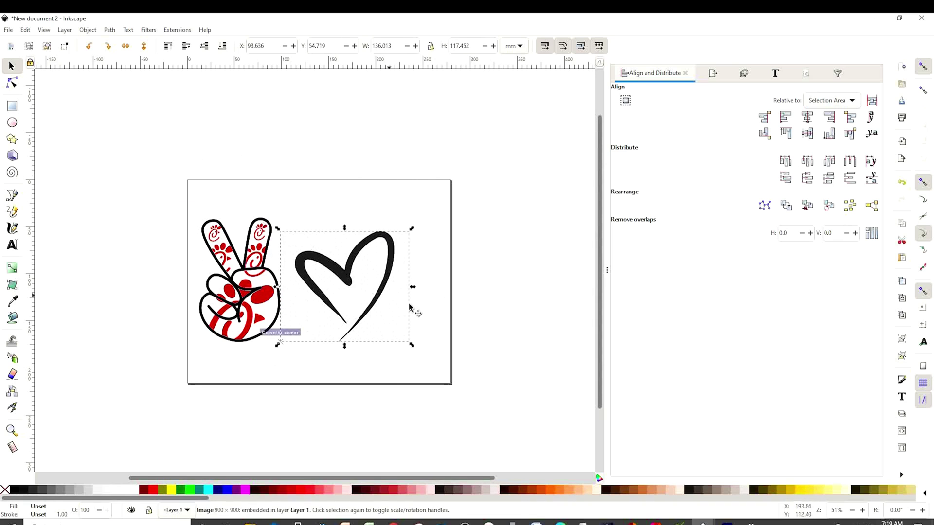
# Shift the heart image slightly up and right, to about X 108 and Y 45 mm
pyautogui.click(862, 511)
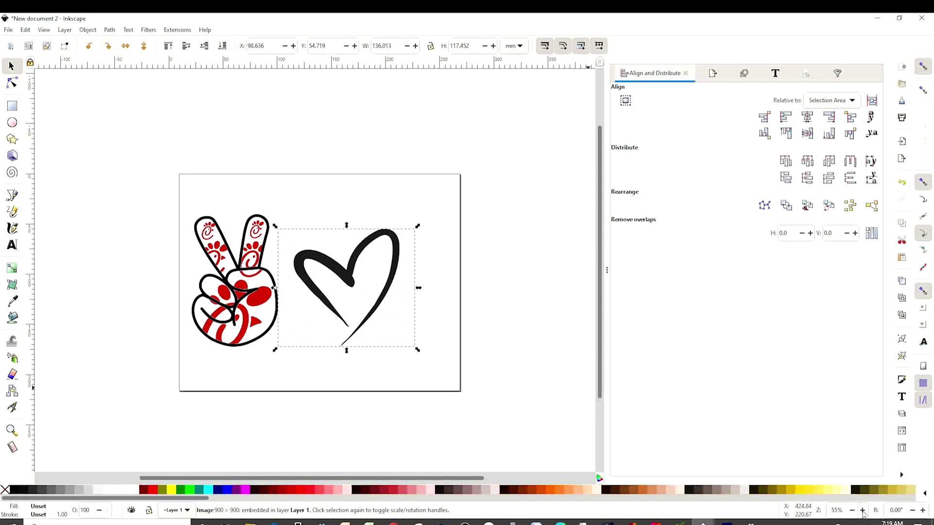
pyautogui.click(862, 510)
pyautogui.click(862, 511)
pyautogui.click(862, 511)
pyautogui.click(862, 511)
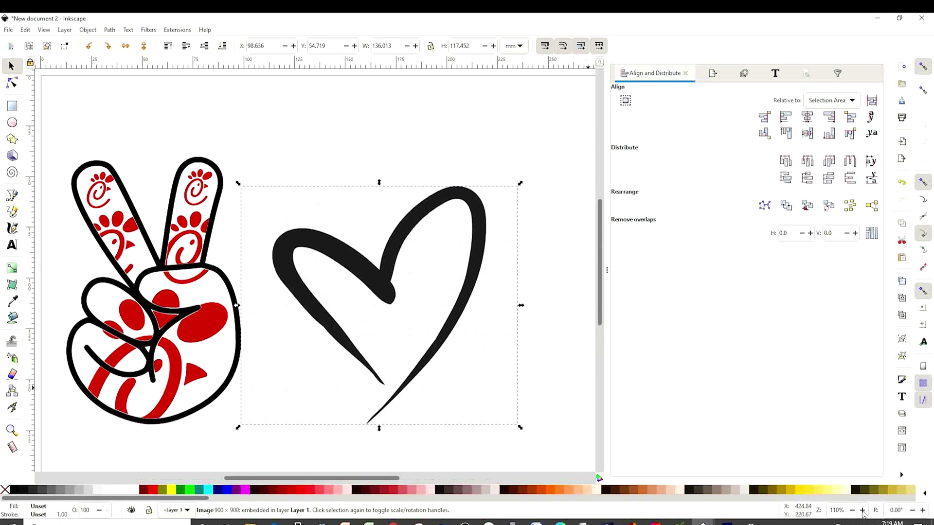
pyautogui.moveTo(404, 327); pyautogui.dragTo(421, 306)
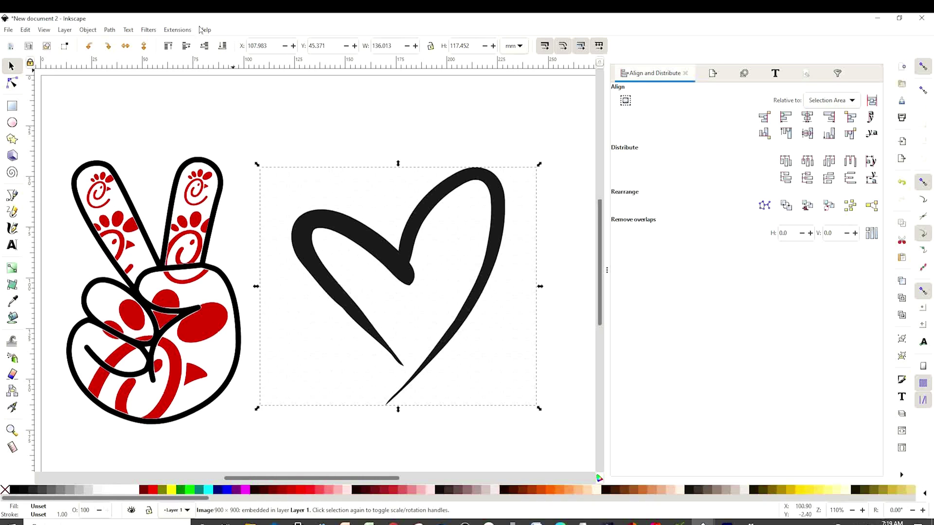
# Trace the heart bitmap in a single scan using brightness cutoff with a threshold of 0.450
pyautogui.click(109, 33)
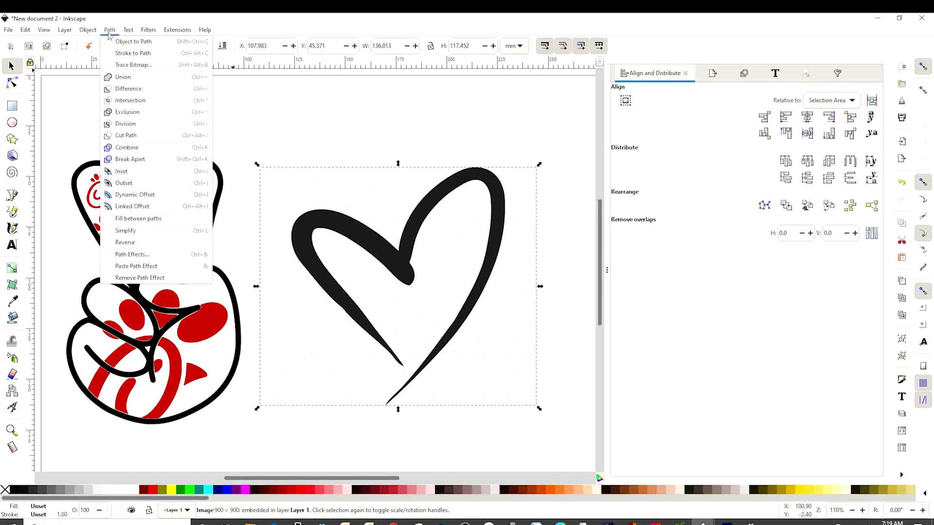
pyautogui.click(128, 66)
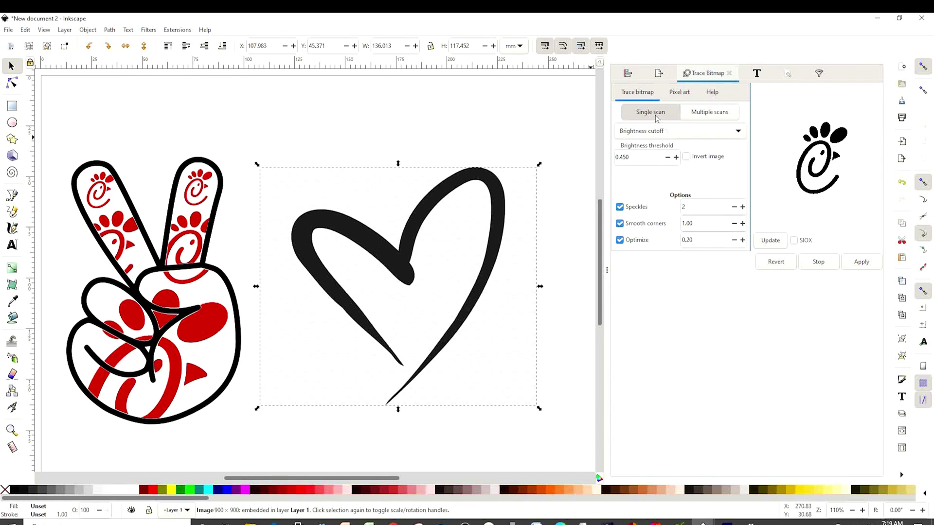
pyautogui.click(770, 242)
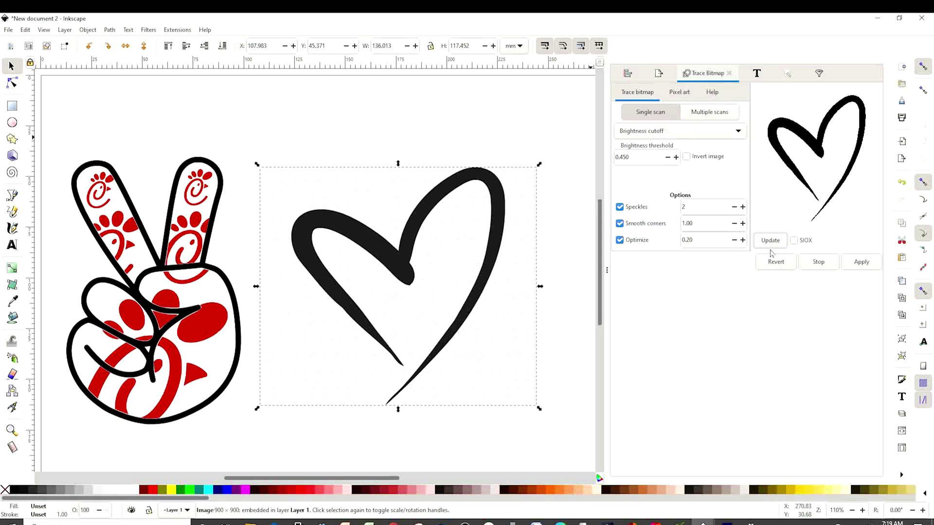
pyautogui.click(860, 263)
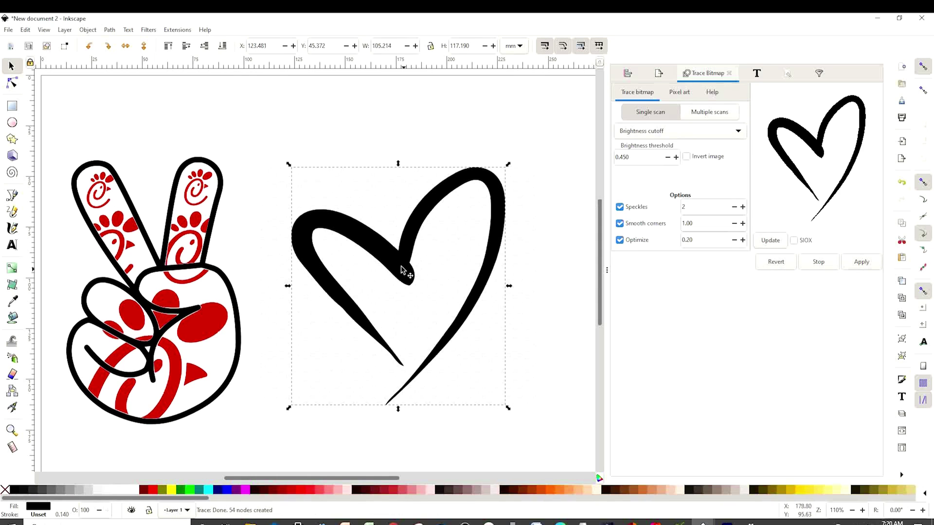
# Delete the original heart image, then place the traced heart beside the peace hand and enlarge it slightly
pyautogui.moveTo(372, 265)
pyautogui.mouseDown()
pyautogui.moveTo(343, 248)
pyautogui.moveTo(128, 265)
pyautogui.mouseUp()
pyautogui.click(433, 278)
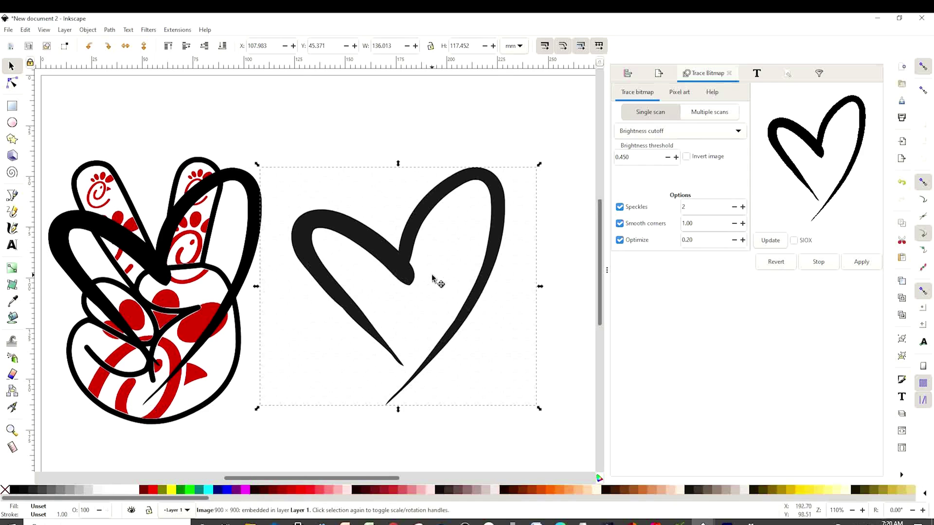
pyautogui.press('Delete')
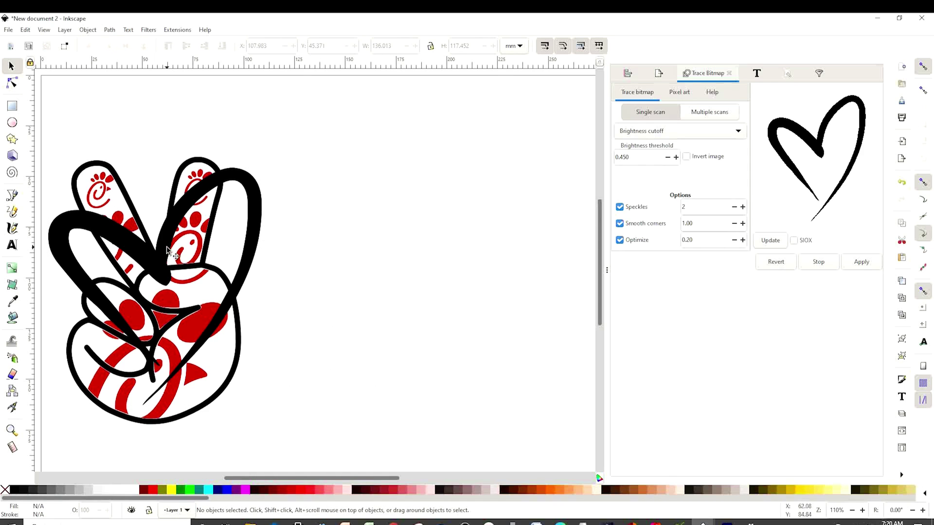
pyautogui.moveTo(164, 250)
pyautogui.mouseDown()
pyautogui.moveTo(233, 258)
pyautogui.moveTo(371, 253)
pyautogui.moveTo(365, 248)
pyautogui.moveTo(360, 273)
pyautogui.mouseUp()
pyautogui.press('Escape')
pyautogui.click(344, 273)
# Extend the heart's left tail across the right one and adjust nodes on the inner right curve and centre tip
pyautogui.press('n')
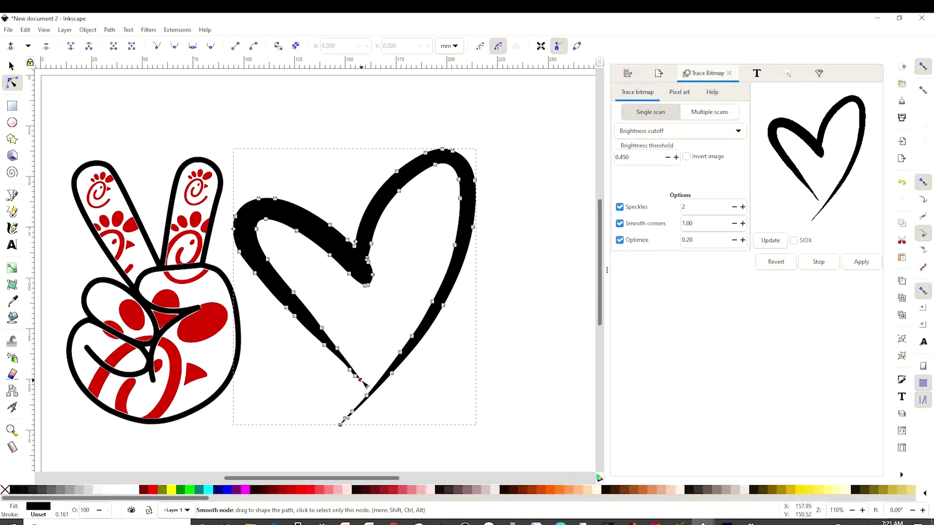
pyautogui.moveTo(366, 386); pyautogui.dragTo(395, 413)
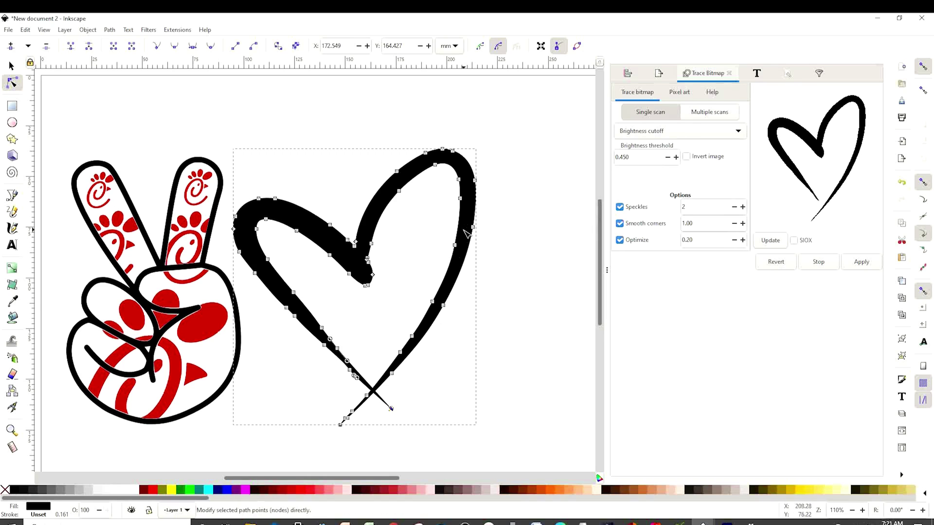
pyautogui.moveTo(461, 199); pyautogui.dragTo(459, 233)
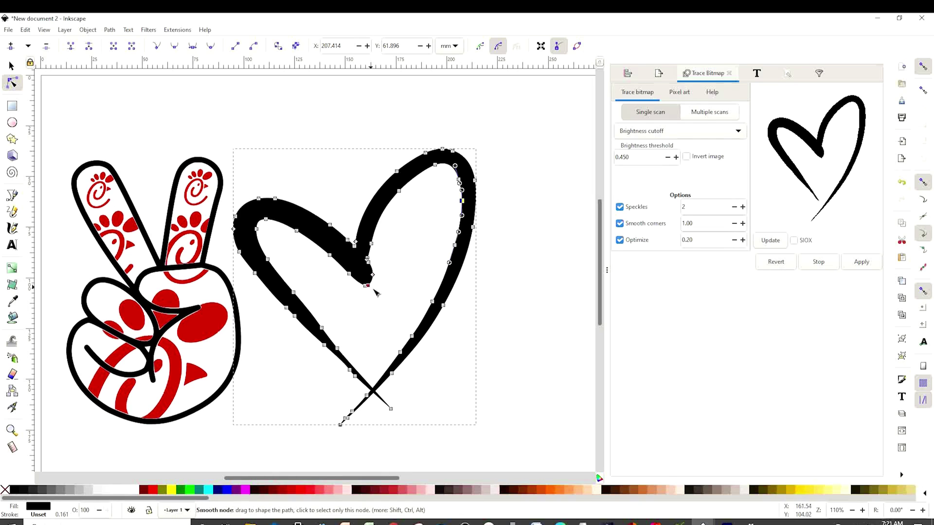
pyautogui.moveTo(374, 290); pyautogui.dragTo(367, 254)
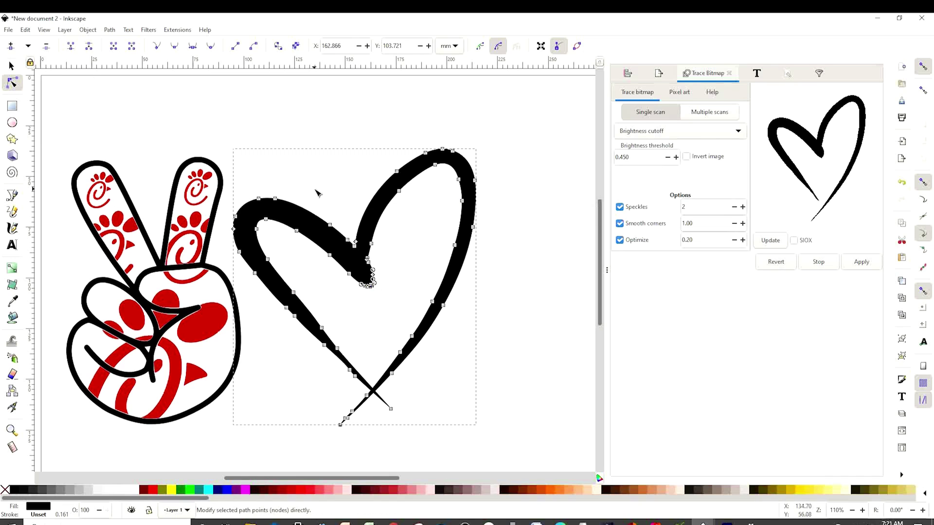
# Shift the traced heart slightly down and right, then bucket-fill its interior with grey
pyautogui.click(12, 67)
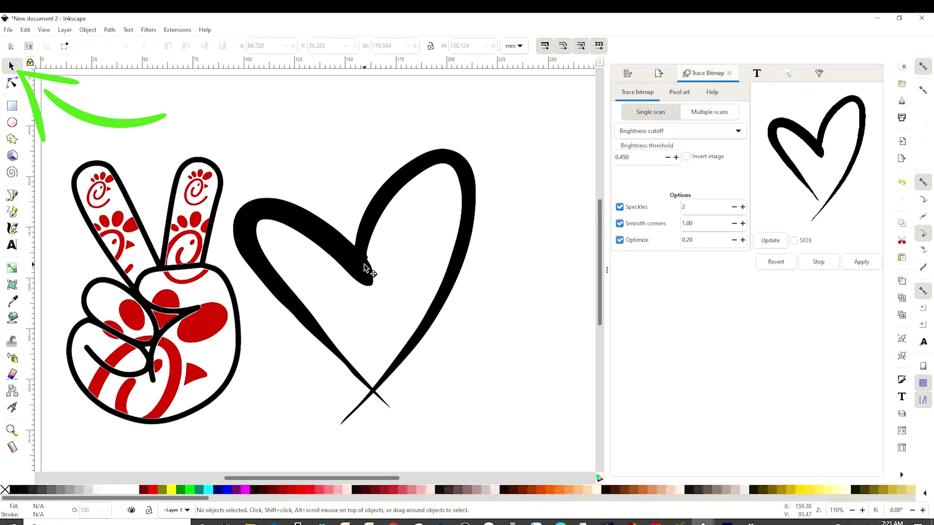
pyautogui.moveTo(366, 268); pyautogui.dragTo(370, 279)
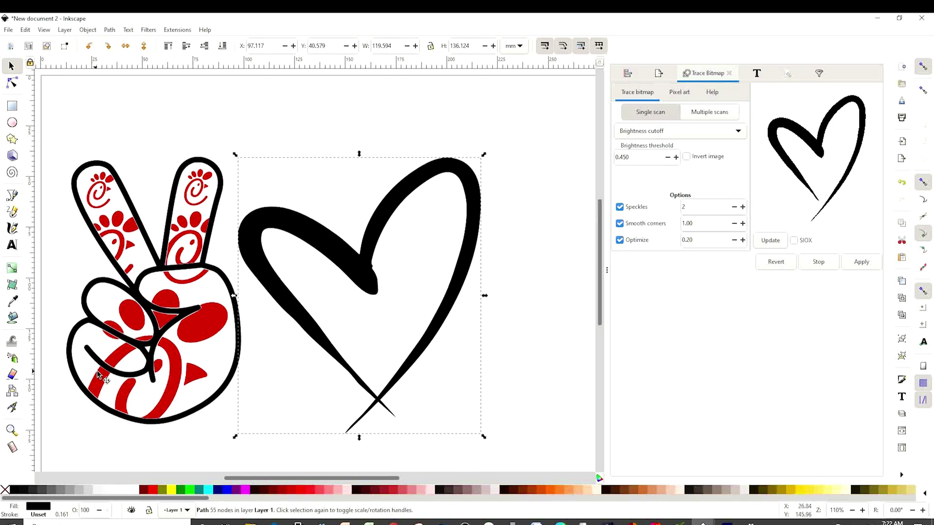
pyautogui.click(13, 320)
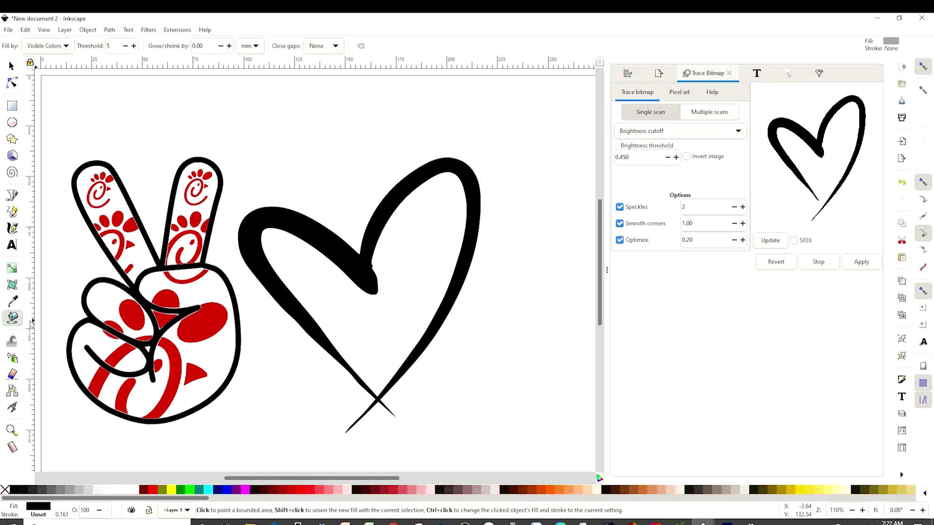
pyautogui.click(400, 319)
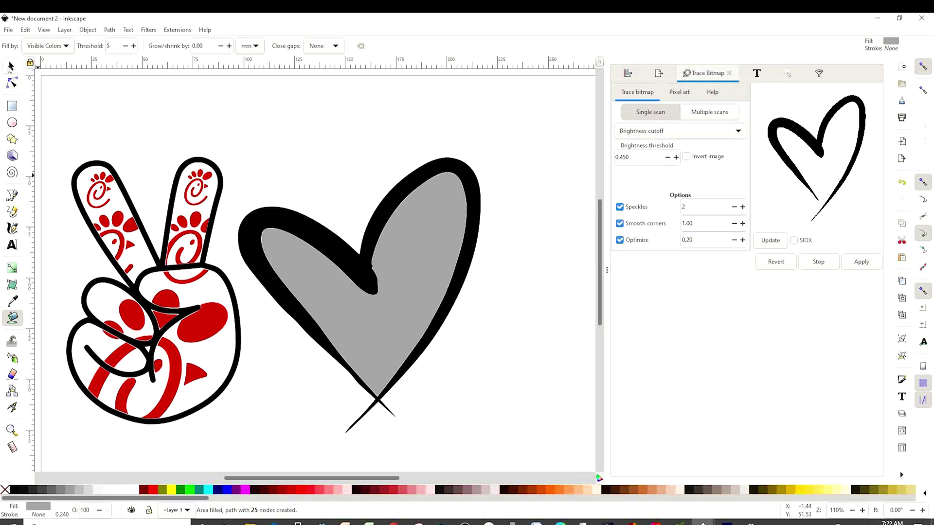
# Move the black heart outline aside to the right and shift the grey heart shape closer to the peace hand
pyautogui.click(10, 66)
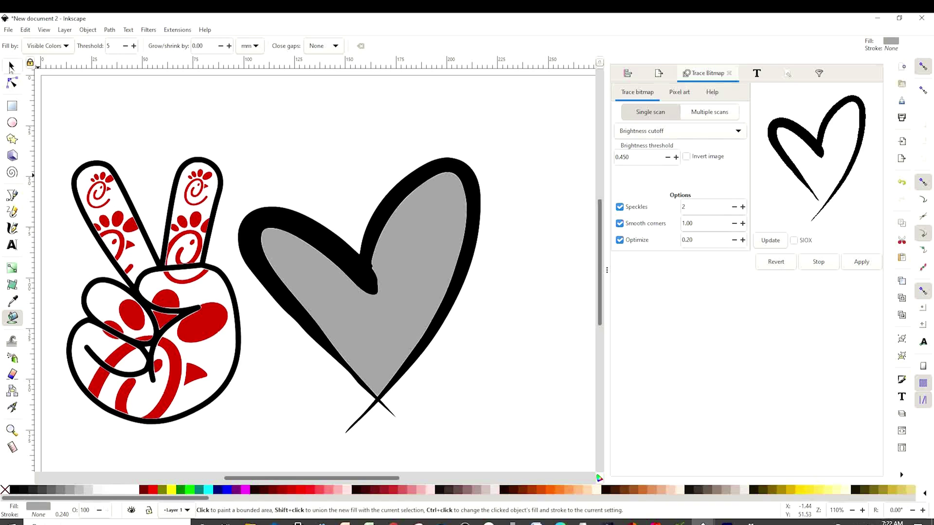
pyautogui.click(253, 236)
pyautogui.moveTo(257, 236); pyautogui.dragTo(516, 212)
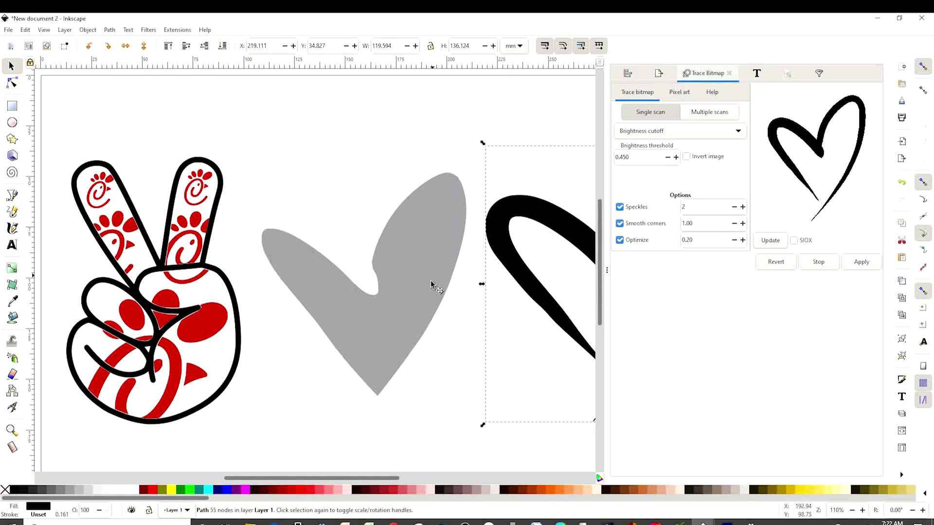
pyautogui.moveTo(431, 284); pyautogui.dragTo(393, 305)
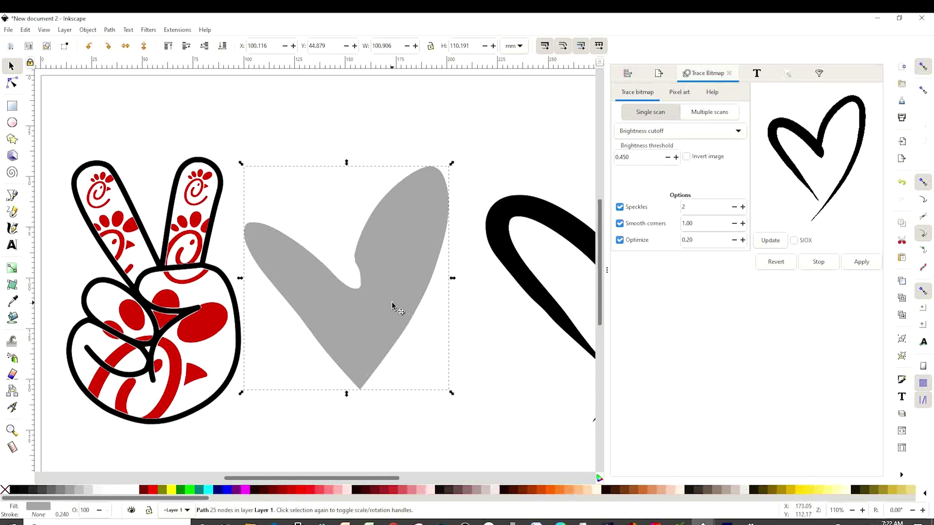
# Import the "cow pattern" image from the July folder
pyautogui.click(7, 32)
pyautogui.click(39, 150)
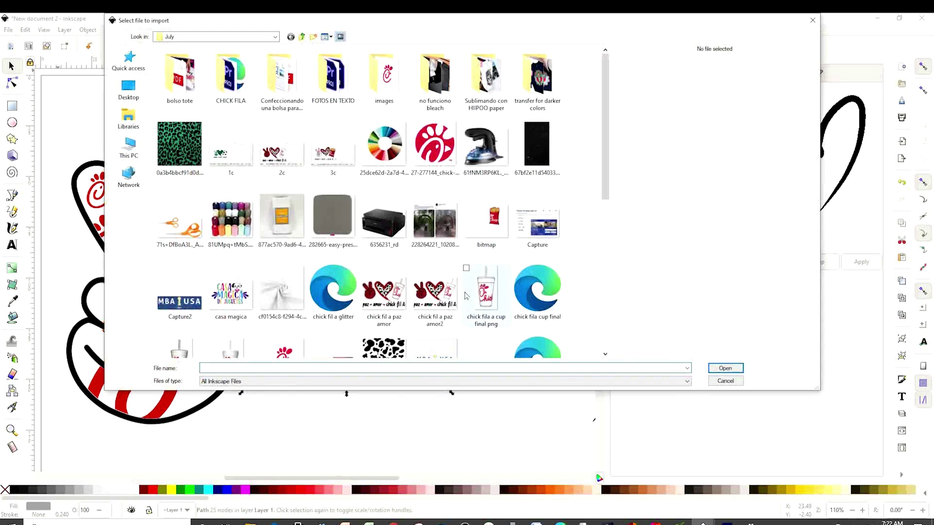
pyautogui.scroll(-3, 293, 299)
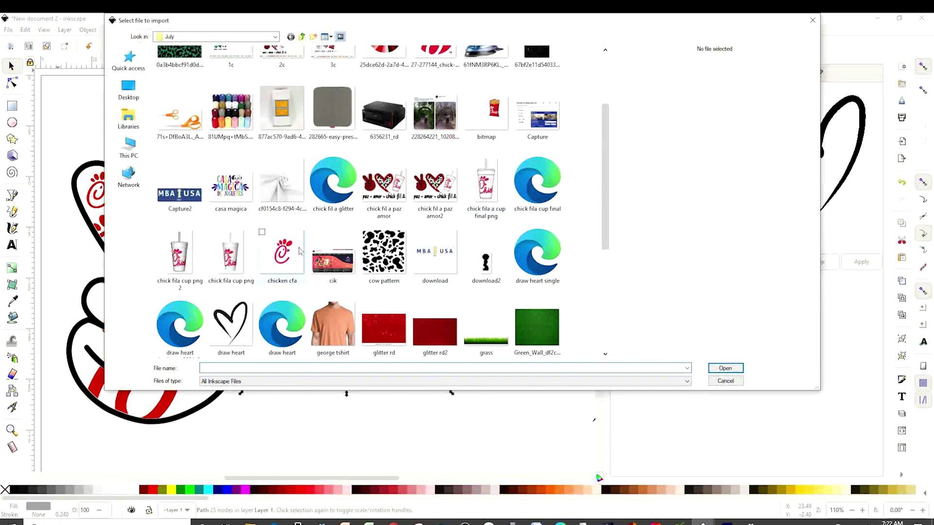
pyautogui.click(379, 263)
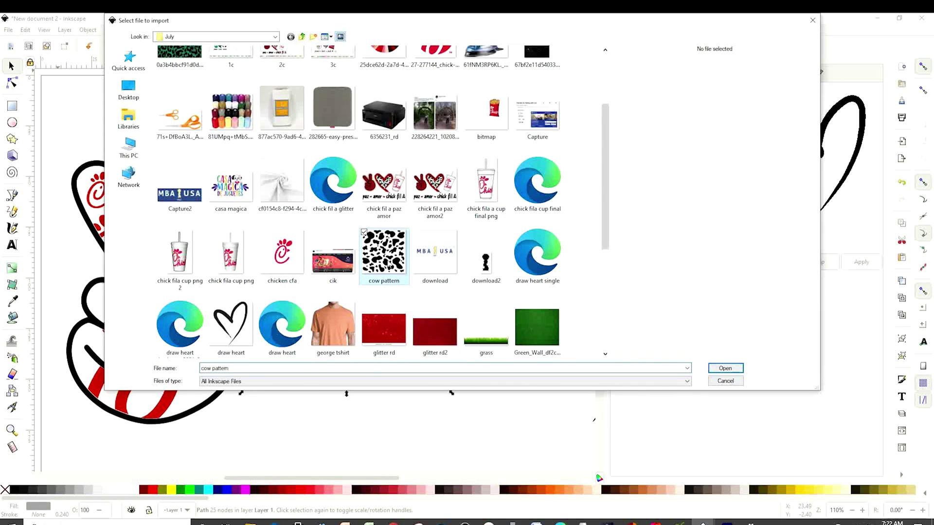
pyautogui.click(725, 368)
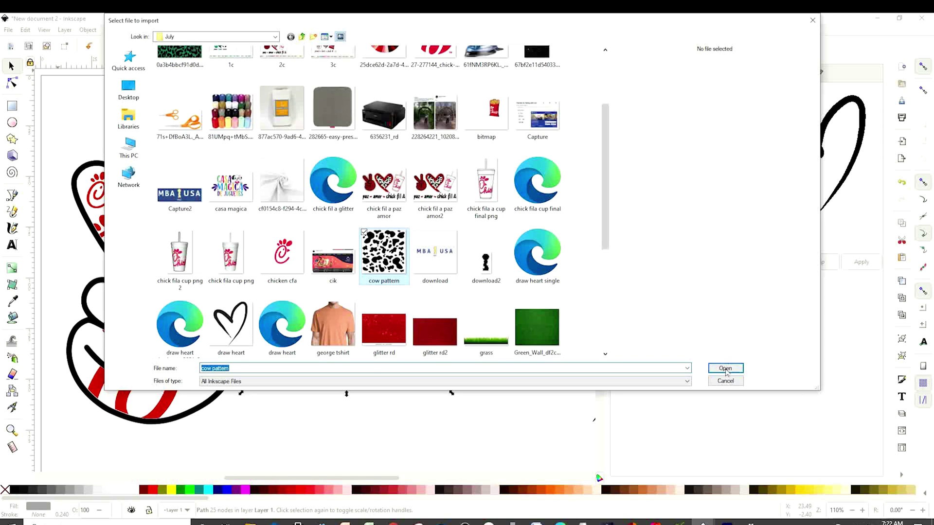
pyautogui.click(161, 157)
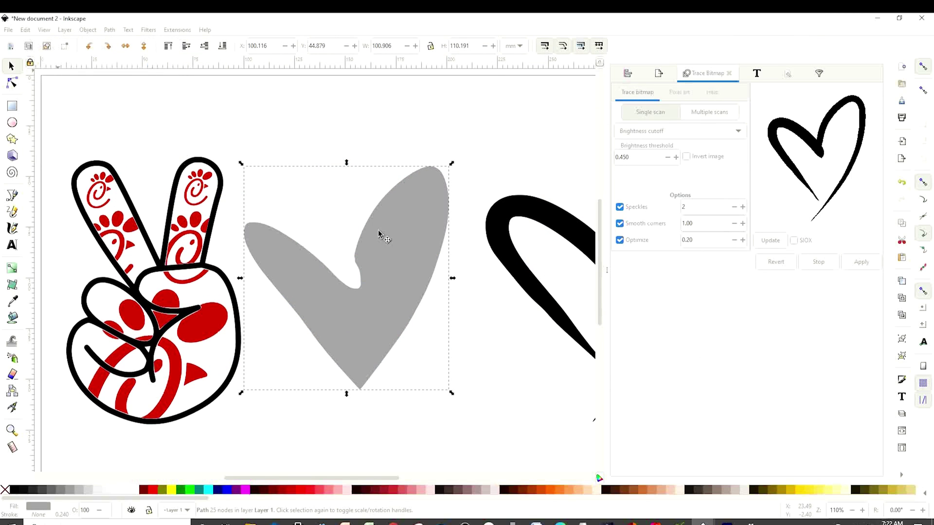
# Scale the cow pattern image to about 114 by 122 mm over the grey heart and send it behind the shape
pyautogui.moveTo(292, 261); pyautogui.dragTo(416, 337)
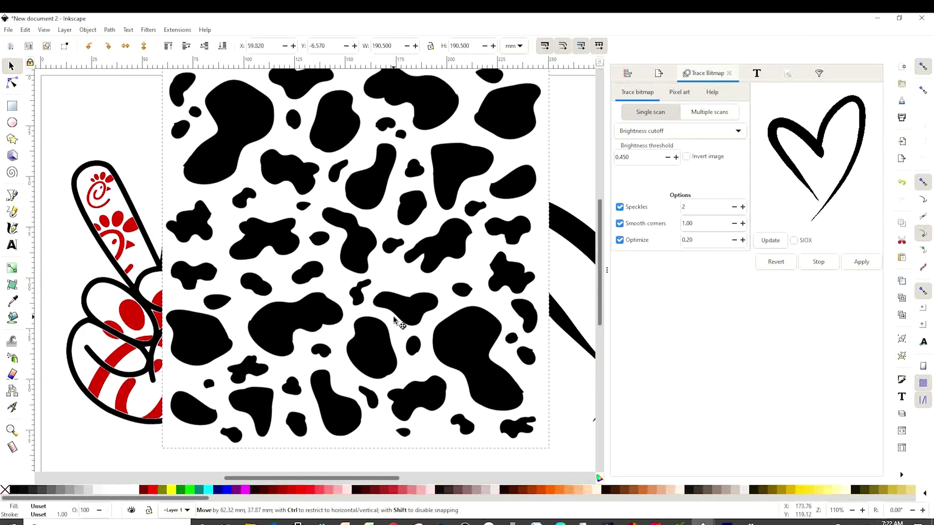
pyautogui.moveTo(550, 450); pyautogui.dragTo(359, 240)
pyautogui.moveTo(307, 180); pyautogui.dragTo(387, 268)
pyautogui.moveTo(439, 336); pyautogui.dragTo(476, 411)
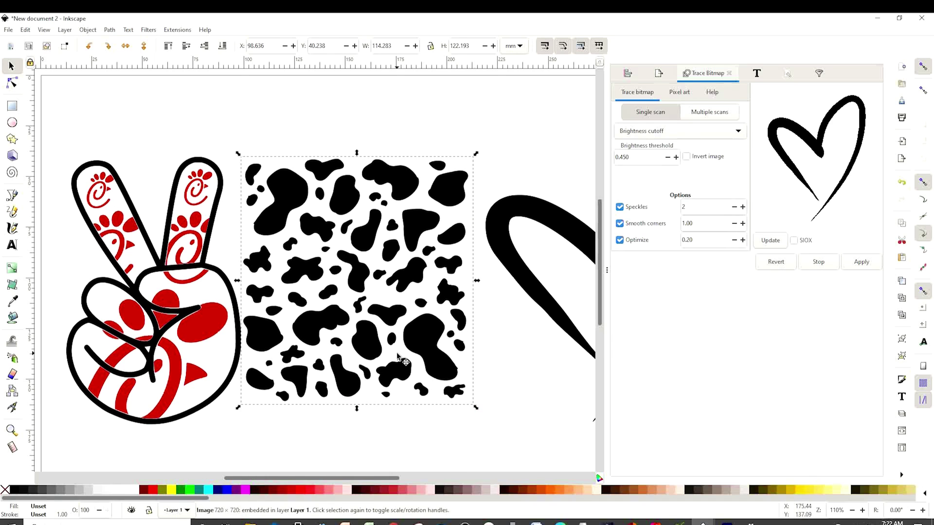
pyautogui.click(222, 46)
# Clip the cow pattern image to the grey heart shape
pyautogui.click(531, 402)
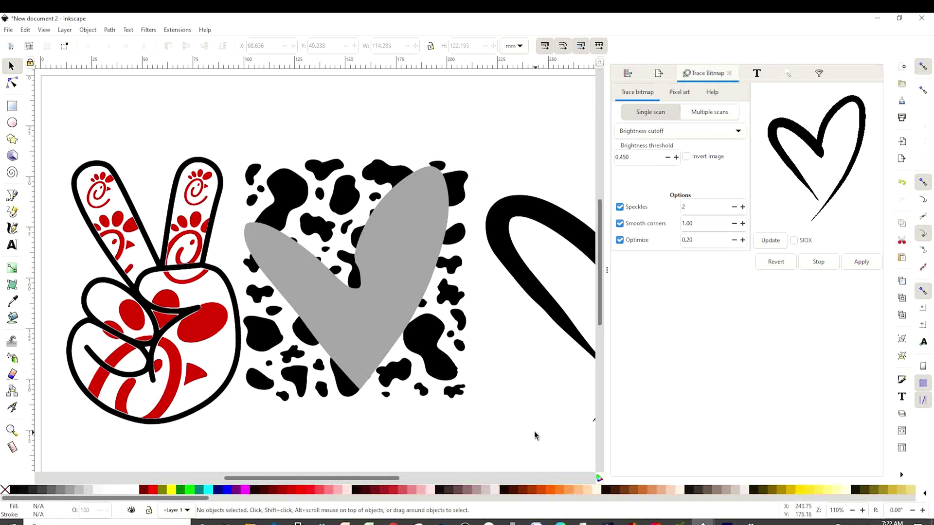
pyautogui.moveTo(540, 440)
pyautogui.mouseDown()
pyautogui.moveTo(451, 440)
pyautogui.moveTo(246, 259)
pyautogui.moveTo(226, 101)
pyautogui.mouseUp()
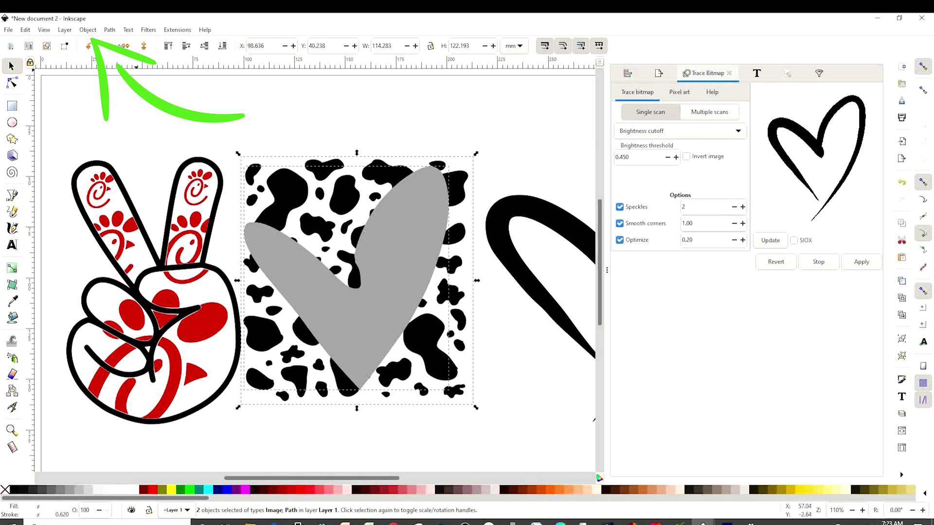
pyautogui.click(94, 31)
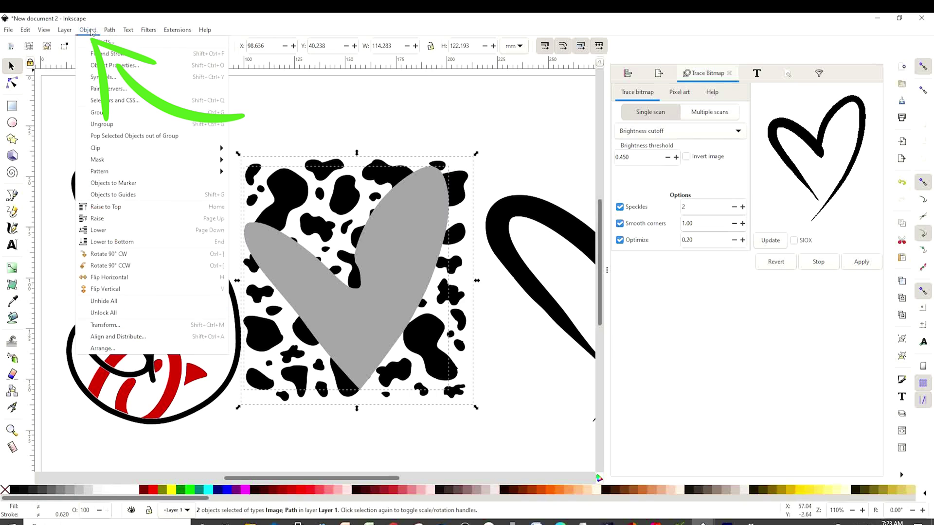
pyautogui.moveTo(117, 154)
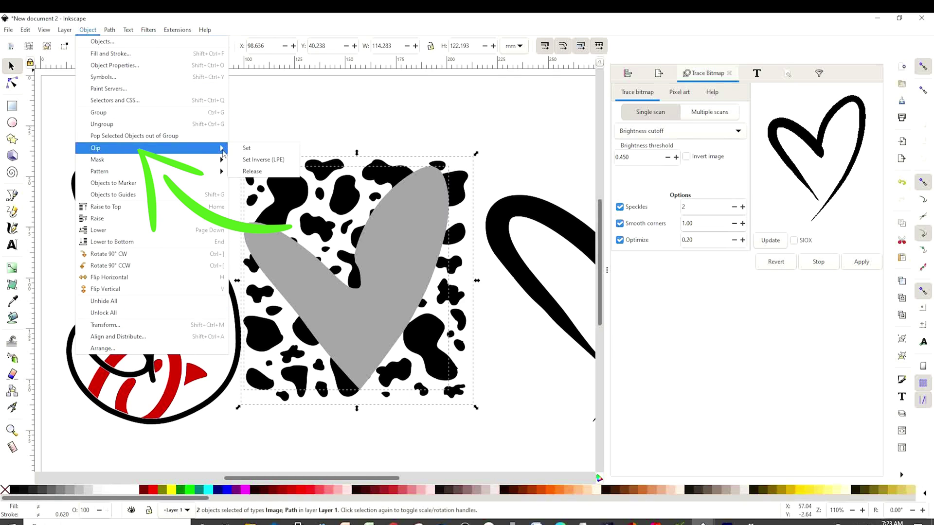
pyautogui.click(247, 147)
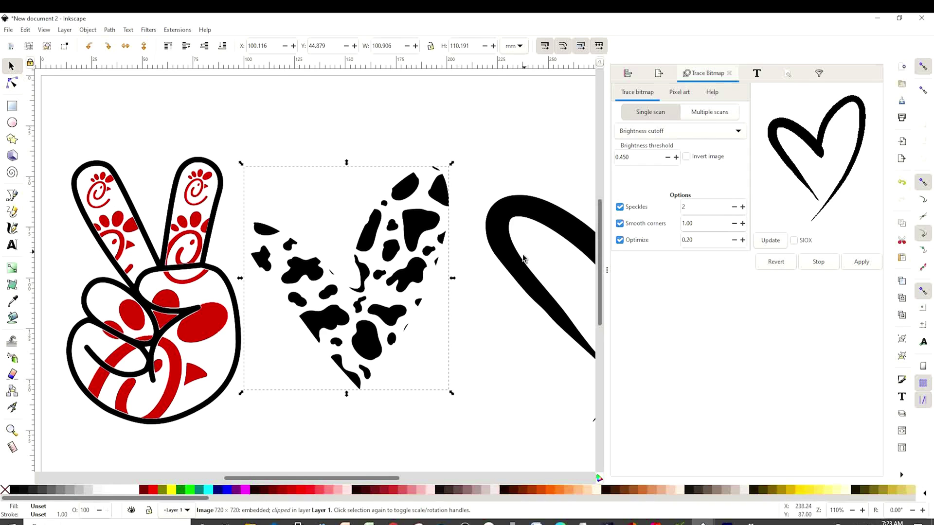
# Move the black heart outline back over the cow-pattern heart so it frames the clipped fill
pyautogui.moveTo(521, 271); pyautogui.dragTo(249, 277)
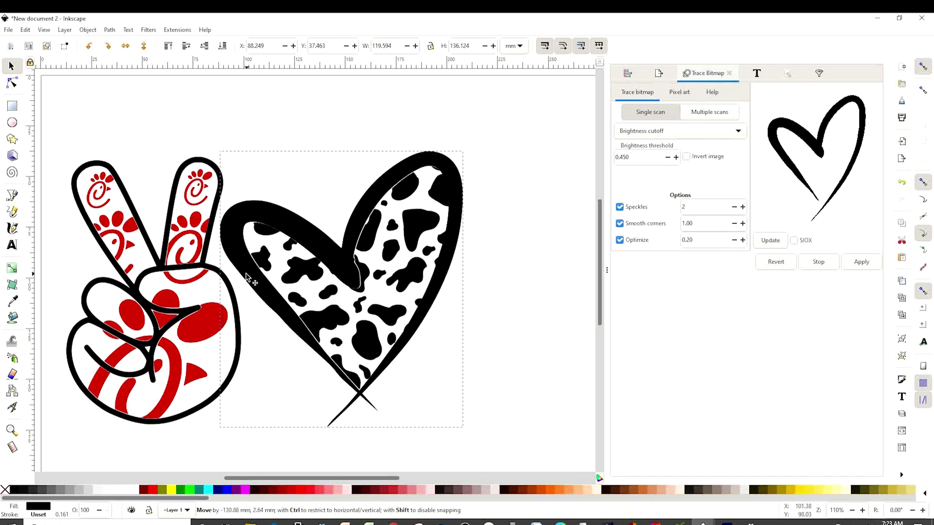
pyautogui.moveTo(248, 277); pyautogui.dragTo(248, 277)
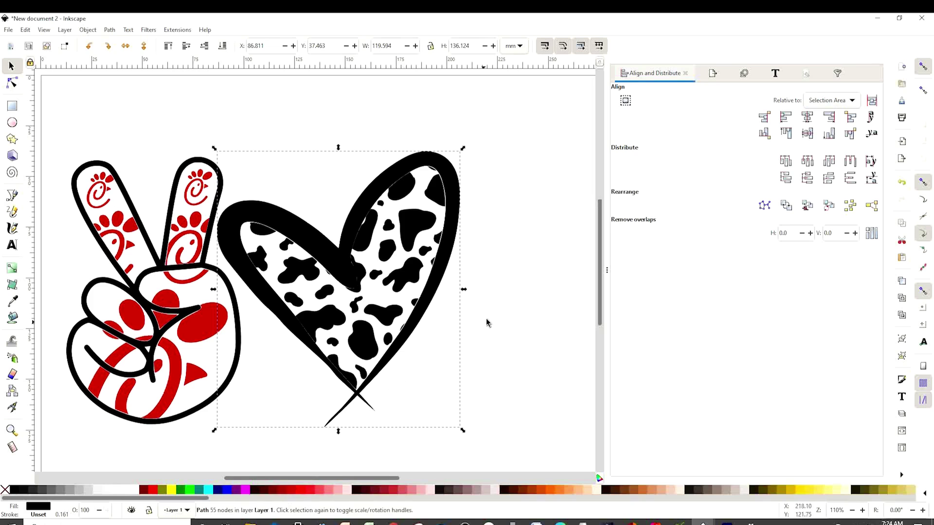
pyautogui.click(486, 320)
# Fill the heart outline with red #D40000
pyautogui.click(393, 176)
pyautogui.click(292, 495)
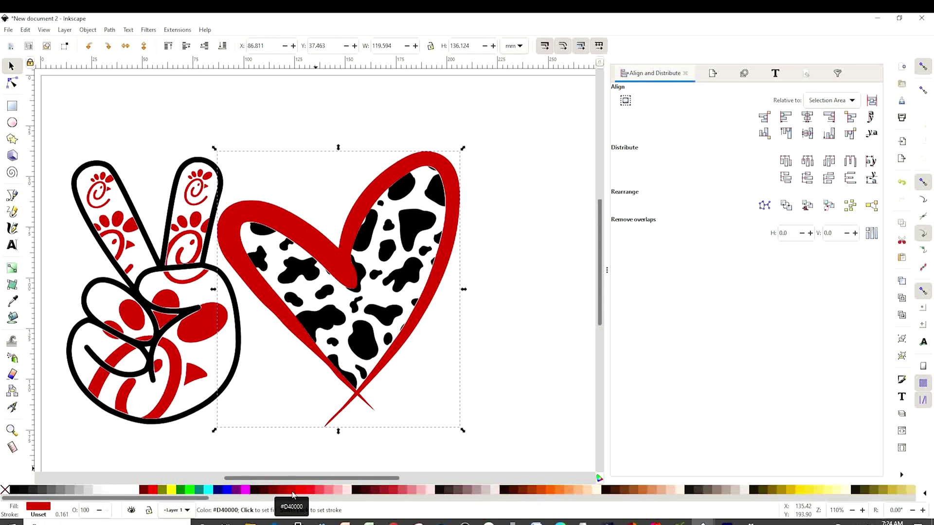
pyautogui.click(494, 317)
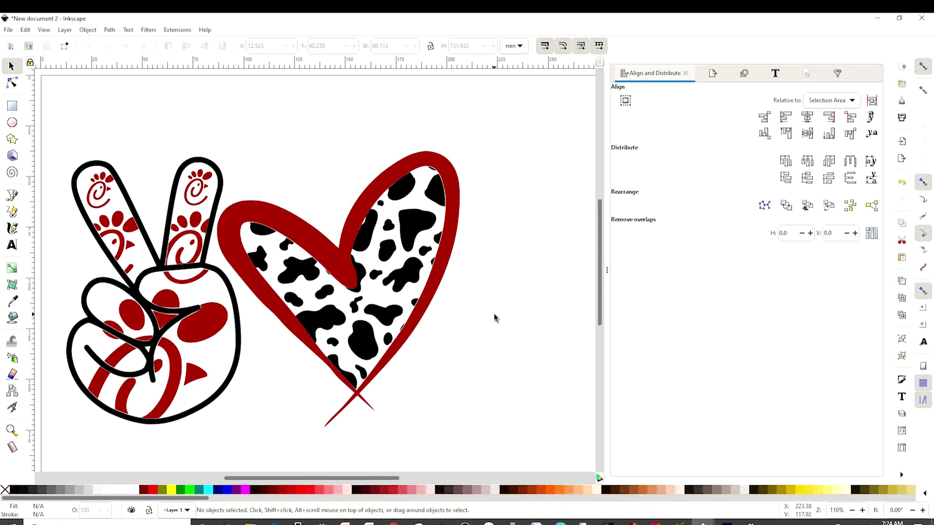
# Duplicate the red heart outline, offset the copy upward, and fill it with black
pyautogui.click(414, 165)
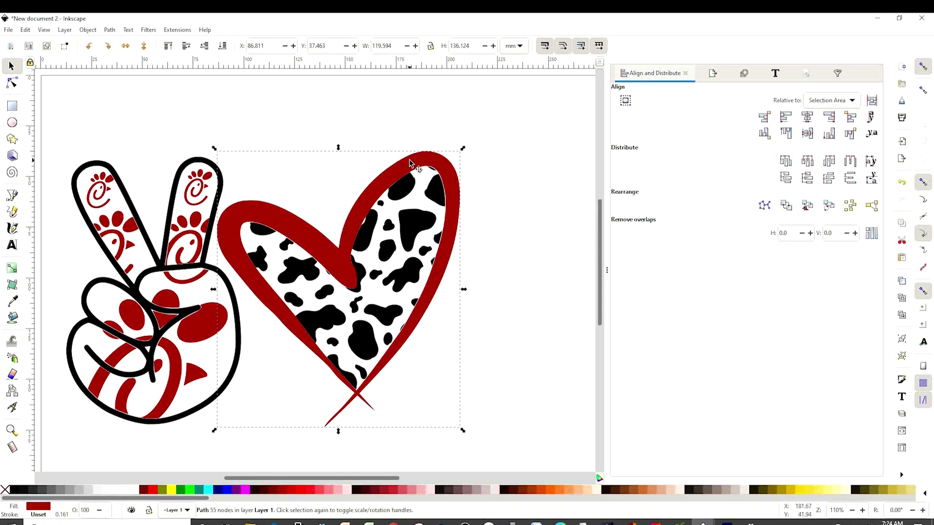
pyautogui.rightClick(414, 166)
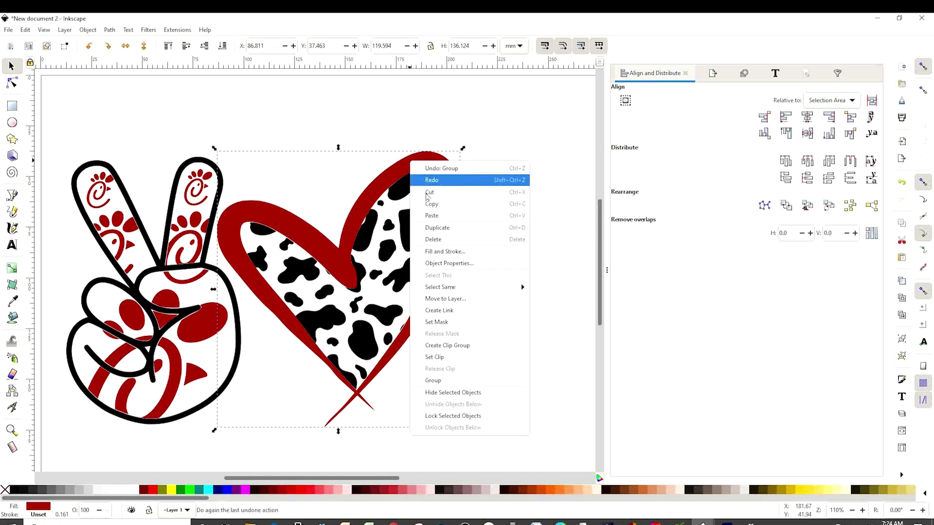
pyautogui.click(462, 228)
pyautogui.moveTo(342, 276); pyautogui.dragTo(347, 254)
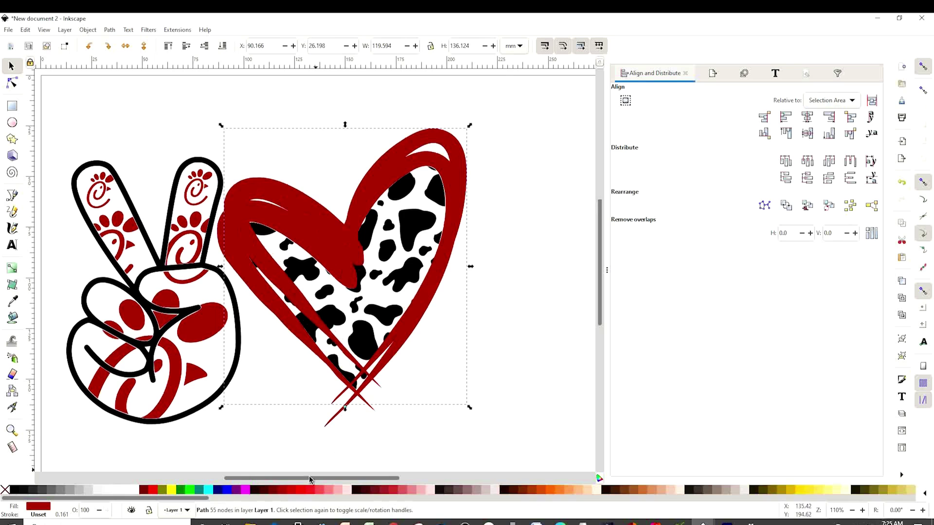
pyautogui.click(15, 490)
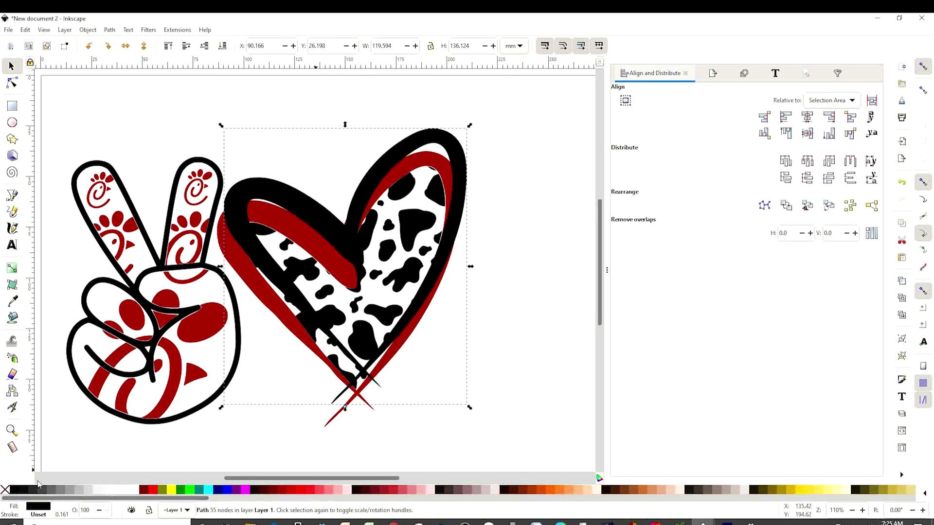
# Place the black heart copy behind the red outline as an offset shadow, at about X 88.2 and Y 34.5 mm
pyautogui.moveTo(341, 248); pyautogui.dragTo(338, 254)
pyautogui.click(223, 45)
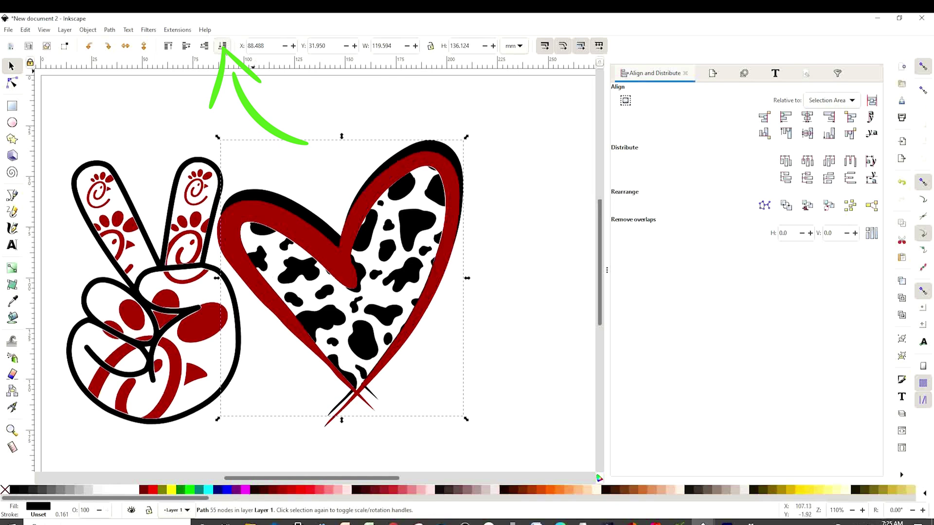
pyautogui.moveTo(443, 152); pyautogui.dragTo(443, 153)
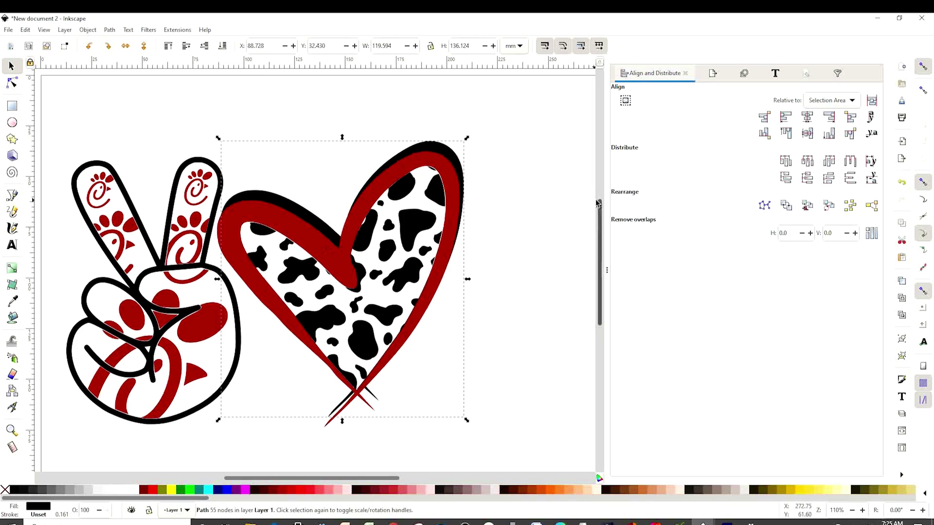
pyautogui.press('Down')
pyautogui.press('Down')
pyautogui.press('Down')
pyautogui.press('Down')
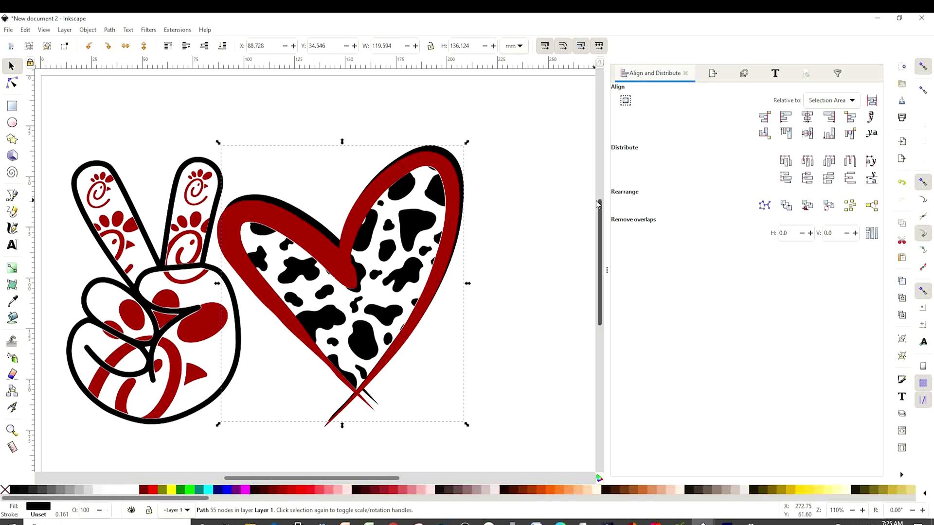
pyautogui.press('Left')
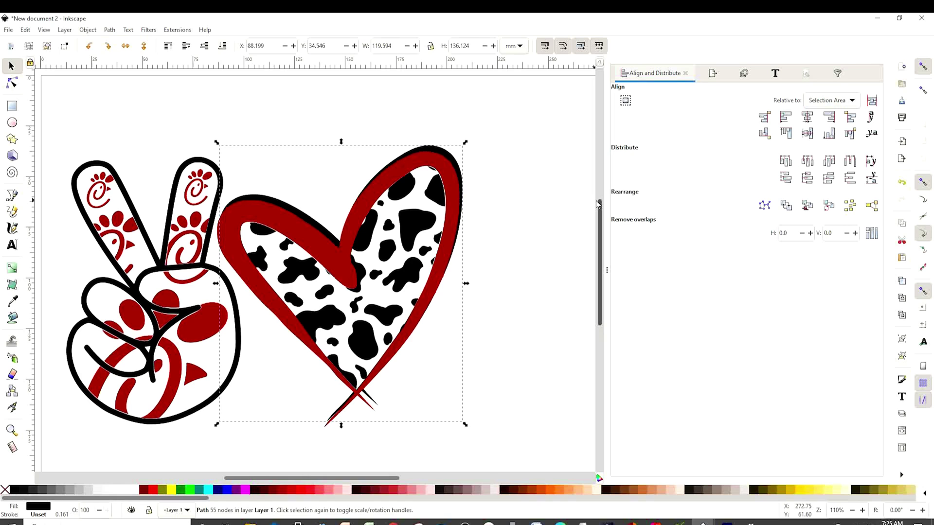
pyautogui.click(525, 238)
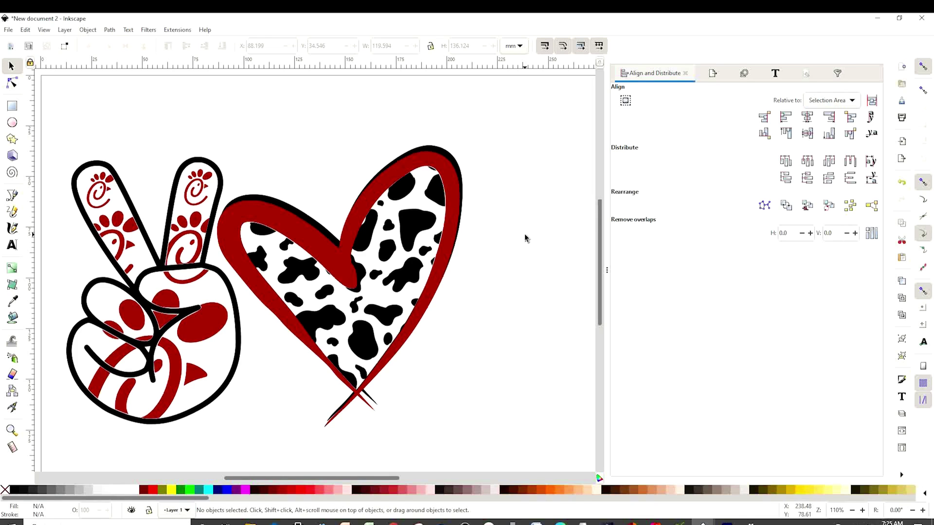
# Import the image "chick fila a cup final png" from the July folder as an embedded image
pyautogui.click(9, 30)
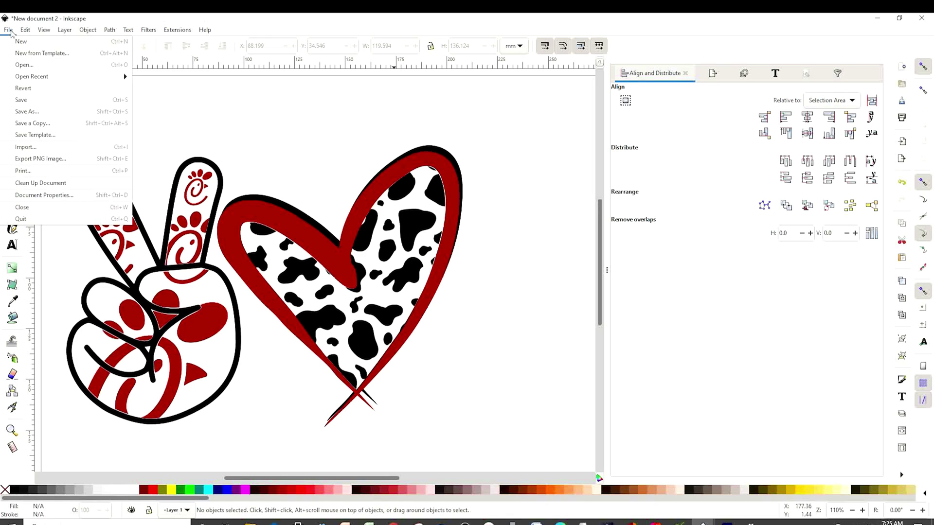
pyautogui.click(34, 148)
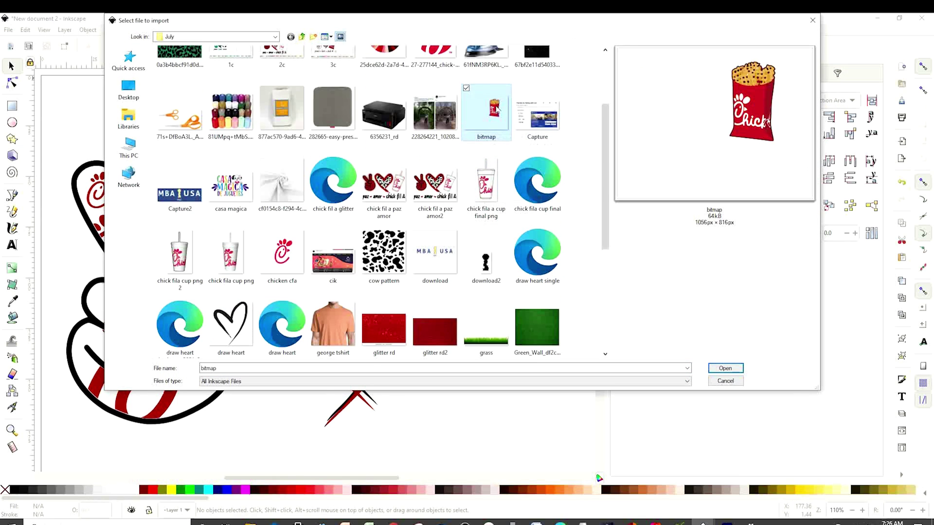
pyautogui.click(483, 194)
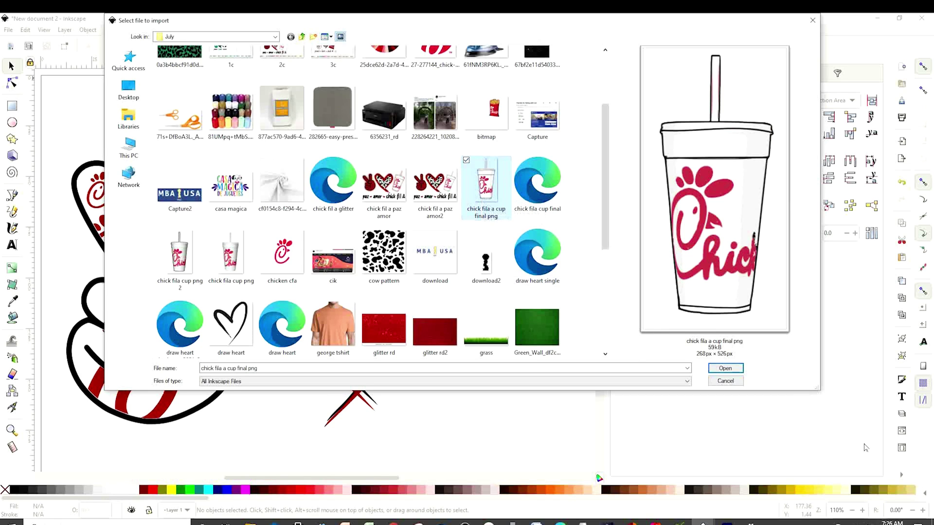
pyautogui.click(725, 368)
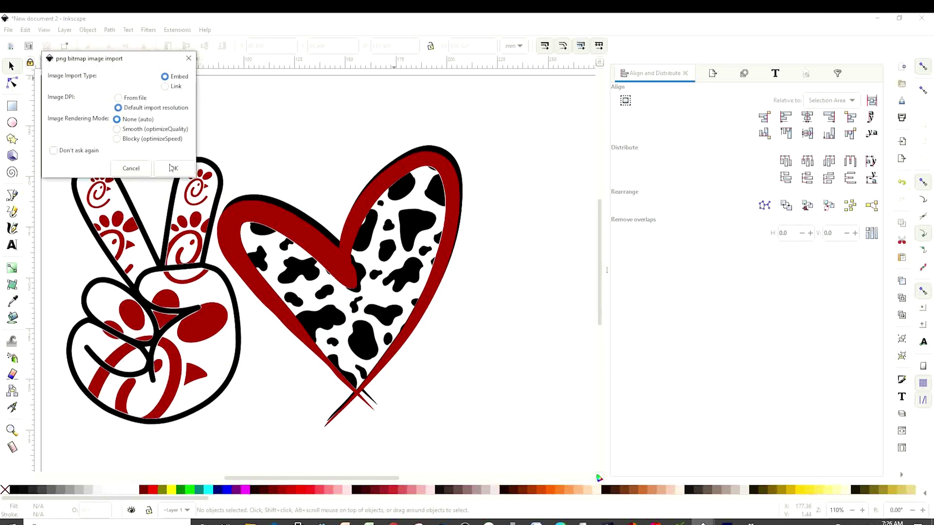
pyautogui.click(171, 168)
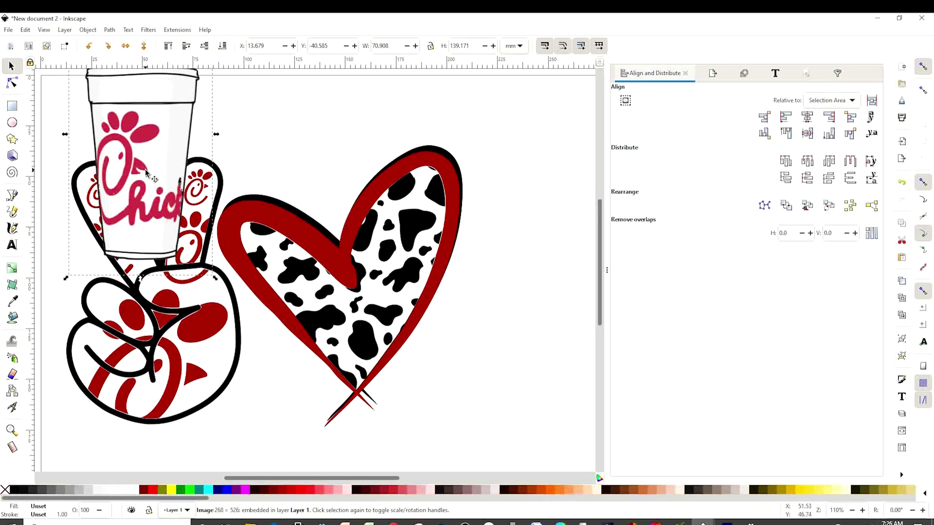
# Place the cup image beside the heart at about X 204.5, Y 13.5 mm and enlarge it to about 80 × 154 mm
pyautogui.moveTo(146, 171); pyautogui.dragTo(520, 298)
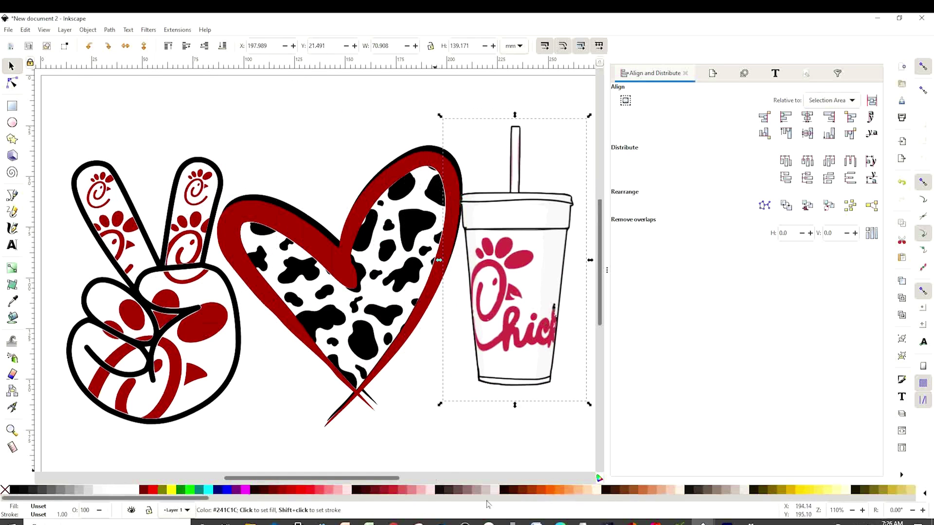
pyautogui.click(852, 510)
pyautogui.click(852, 512)
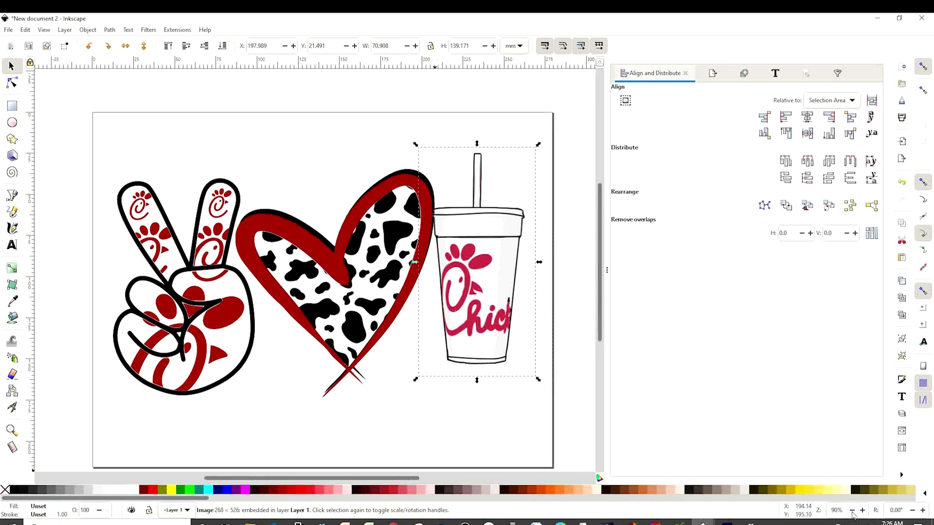
pyautogui.moveTo(488, 302); pyautogui.dragTo(500, 312)
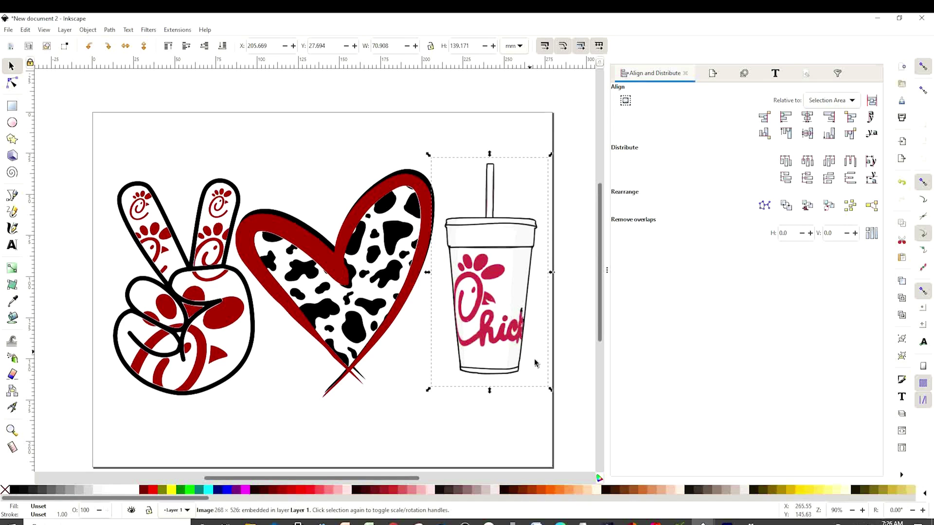
pyautogui.moveTo(551, 391); pyautogui.dragTo(564, 413)
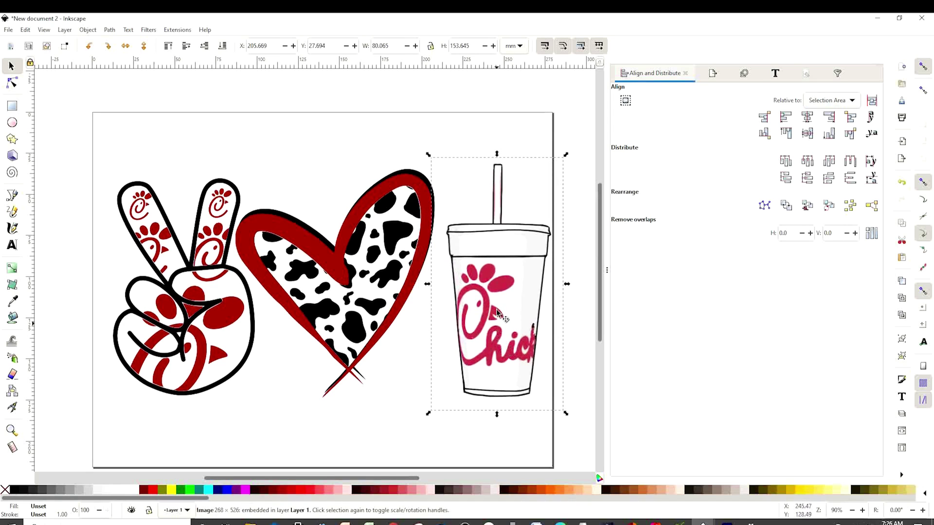
pyautogui.moveTo(491, 249)
pyautogui.mouseDown()
pyautogui.moveTo(448, 233)
pyautogui.moveTo(322, 237)
pyautogui.moveTo(211, 221)
pyautogui.moveTo(496, 246)
pyautogui.mouseUp()
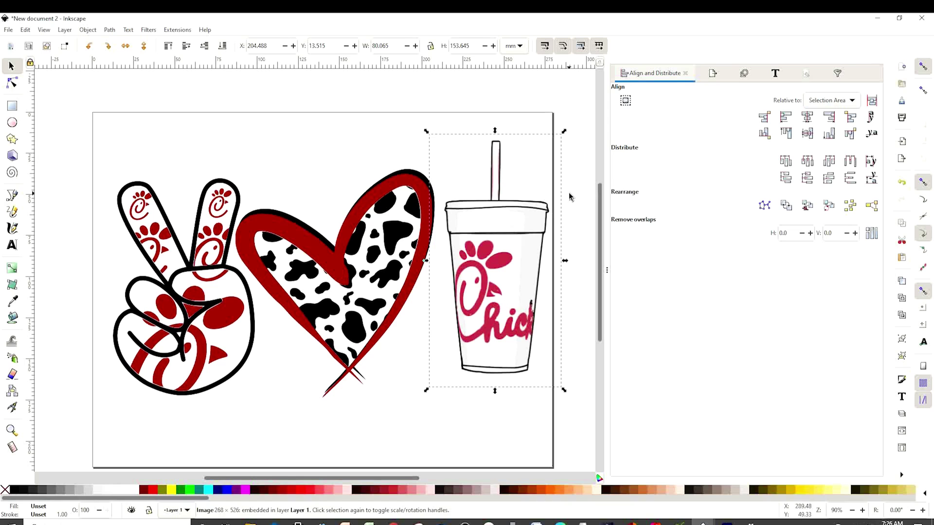
# Tilt the cup clockwise and settle it against the heart's edge at about X 155.8, Y 10.3 mm
pyautogui.click(520, 218)
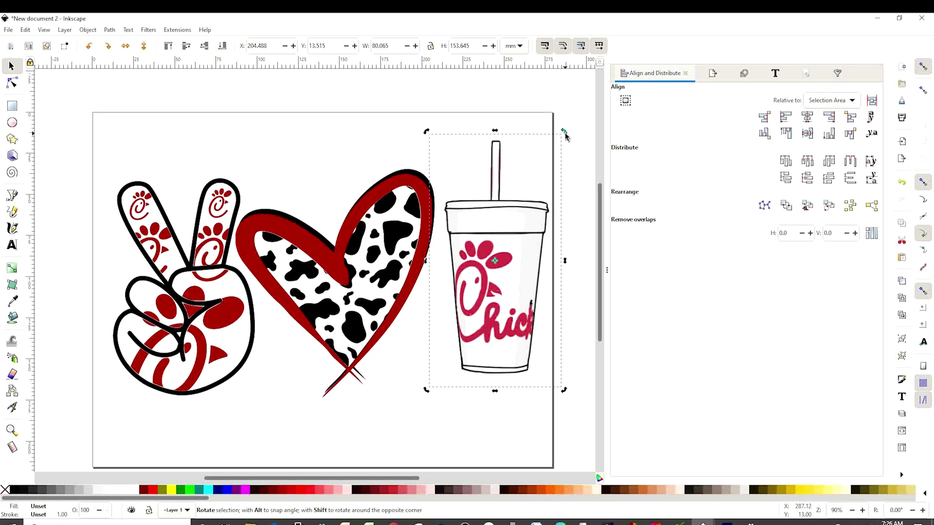
pyautogui.moveTo(565, 133); pyautogui.dragTo(564, 209)
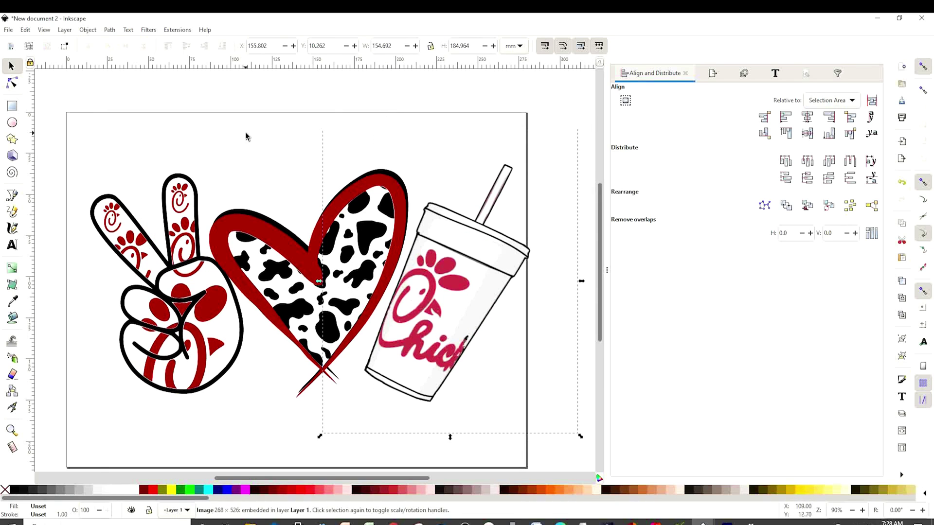
pyautogui.click(245, 136)
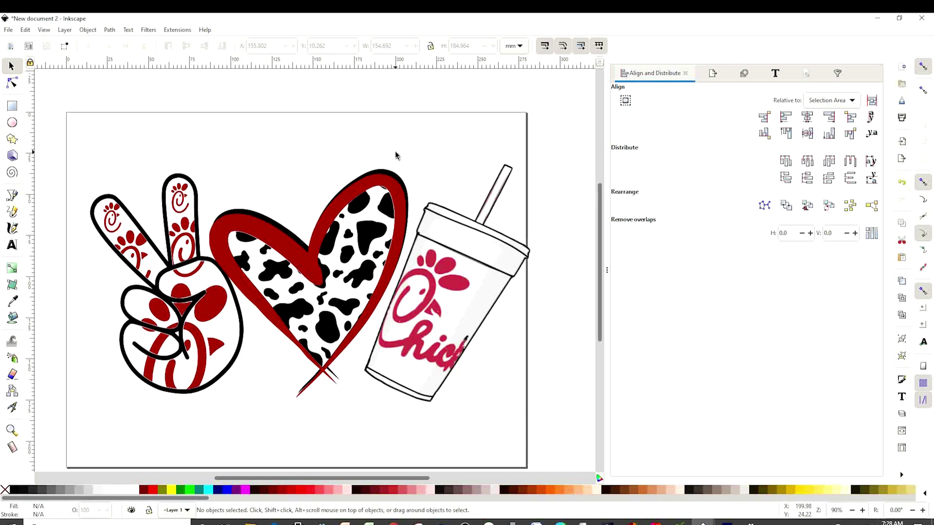
# Duplicate the red heart outline and offset the copy upward, above the original heart
pyautogui.click(391, 176)
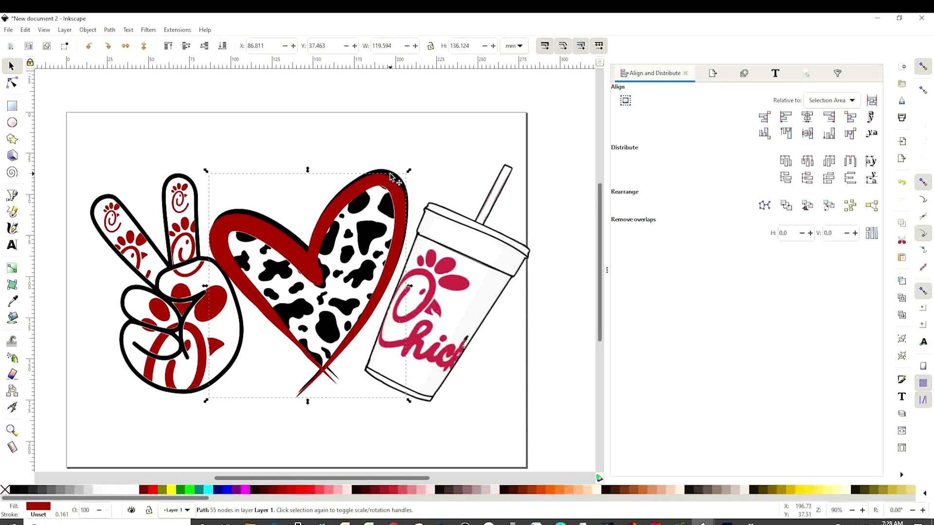
pyautogui.rightClick(391, 181)
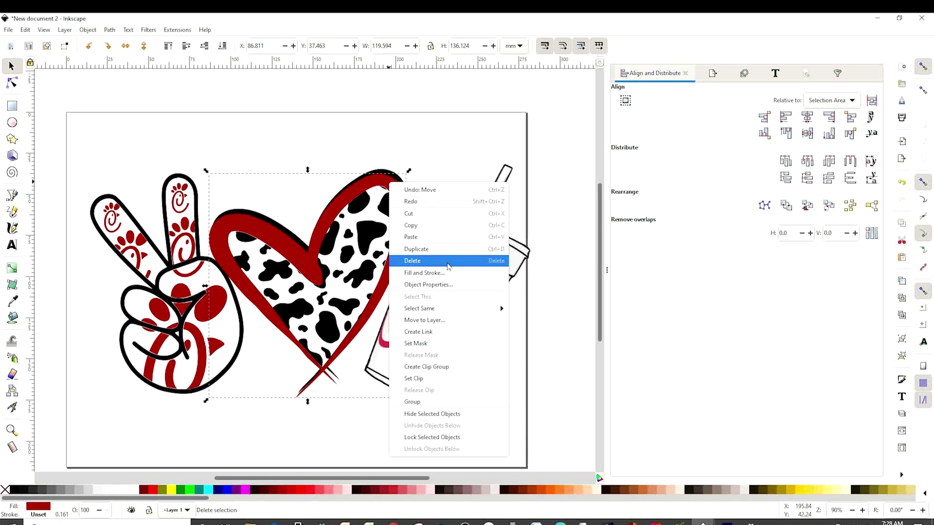
pyautogui.click(439, 250)
pyautogui.moveTo(374, 184); pyautogui.dragTo(400, 113)
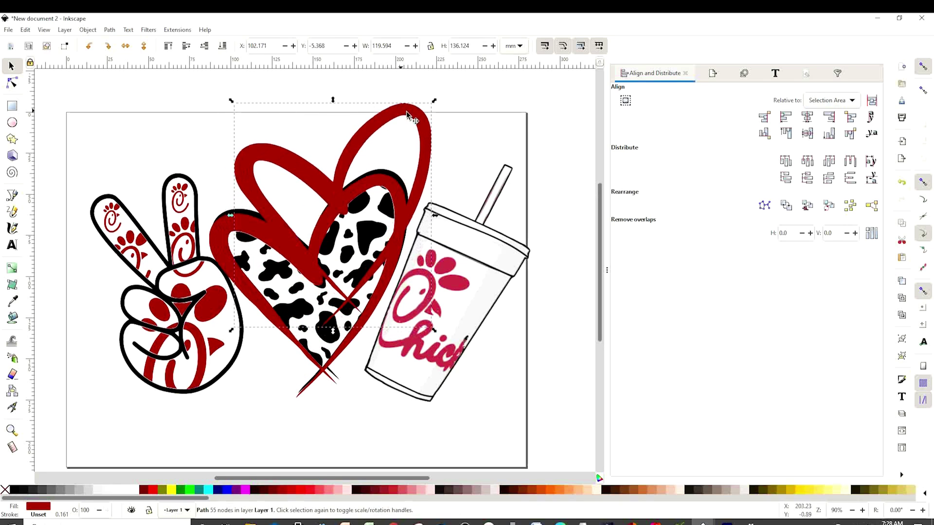
# Apply the Dark and Glow filter to the heart outline copy and place it behind the original heart
pyautogui.click(147, 30)
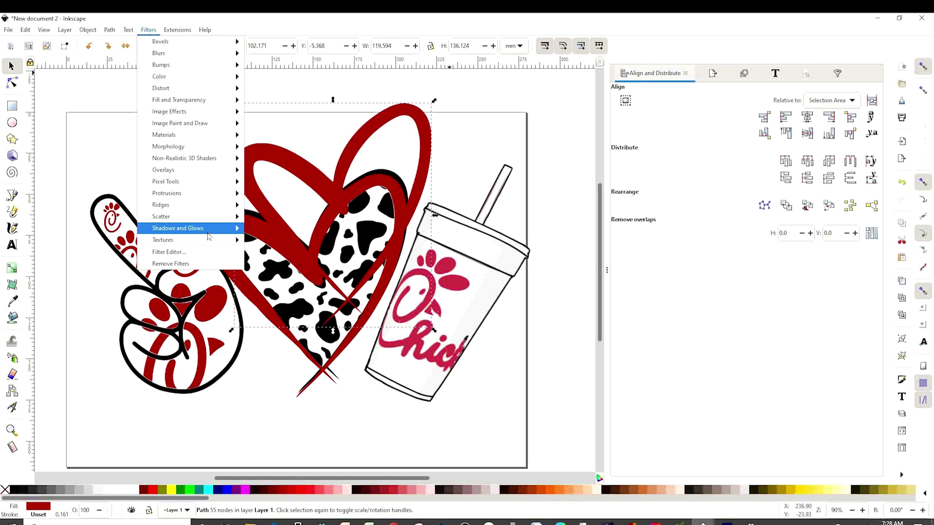
pyautogui.moveTo(207, 229)
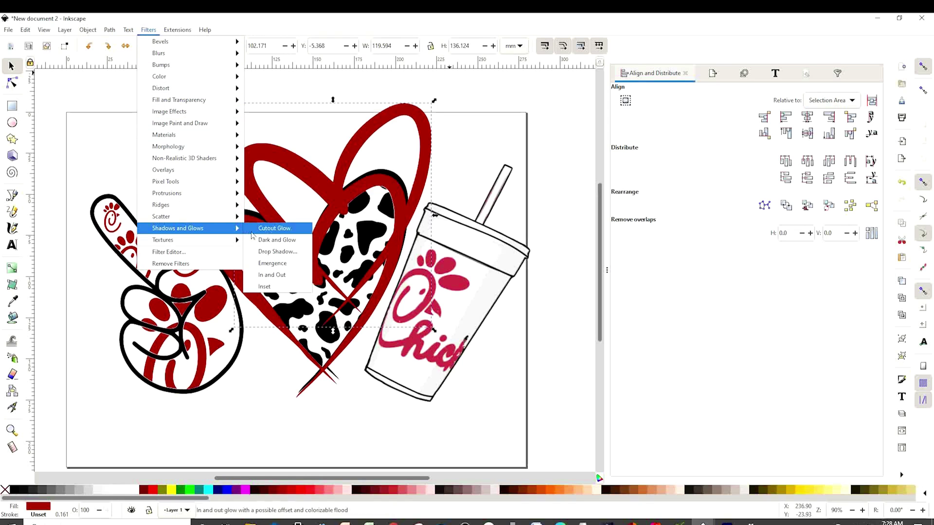
pyautogui.click(297, 240)
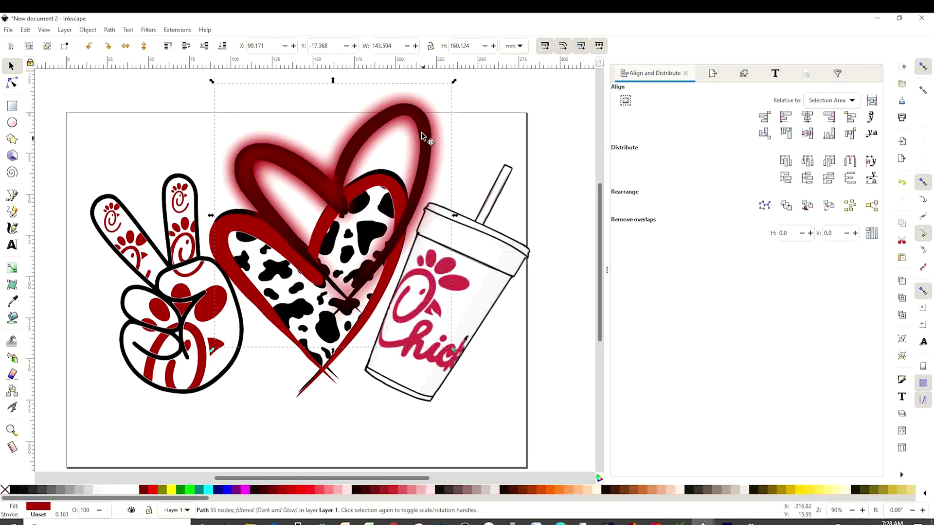
pyautogui.moveTo(414, 116); pyautogui.dragTo(379, 189)
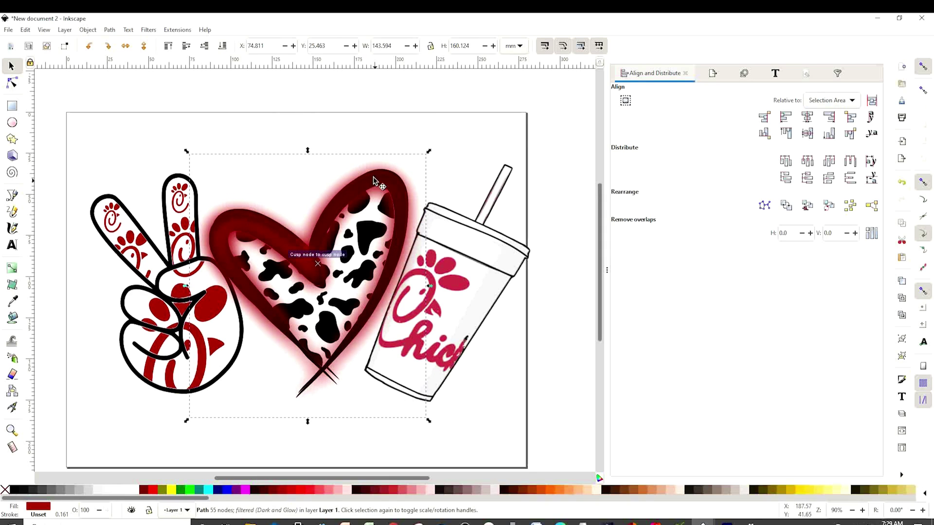
pyautogui.click(221, 46)
pyautogui.click(461, 135)
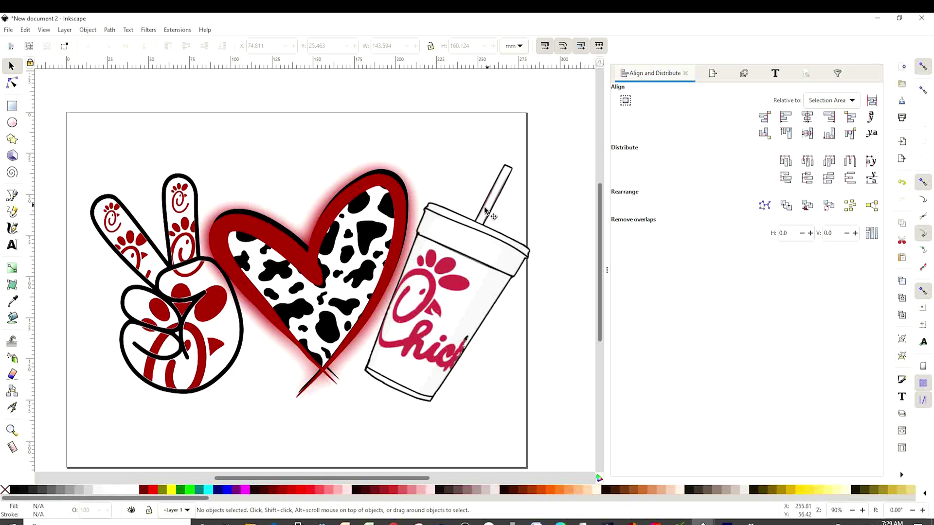
# Group the red heart outline, its black shadow and the cow-pattern fill
pyautogui.click(462, 325)
pyautogui.click(210, 343)
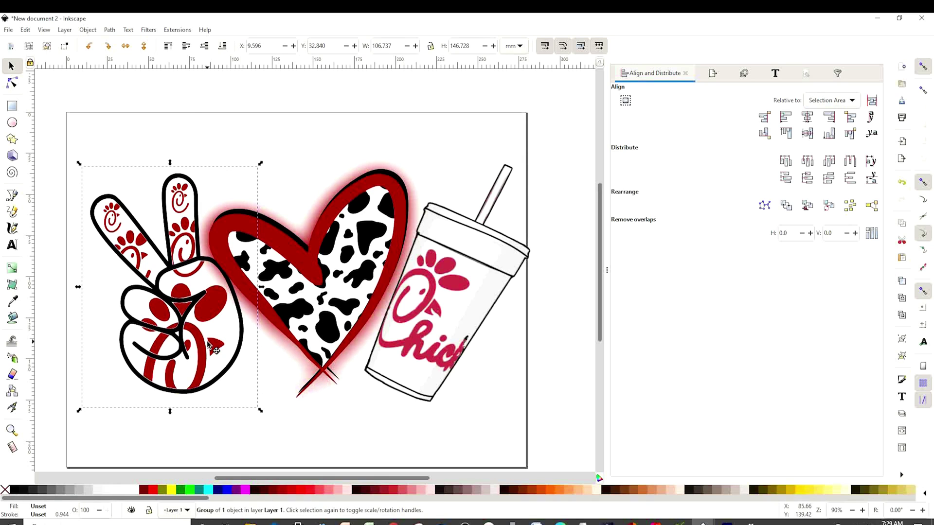
pyautogui.press('Escape')
pyautogui.moveTo(190, 111); pyautogui.dragTo(434, 442)
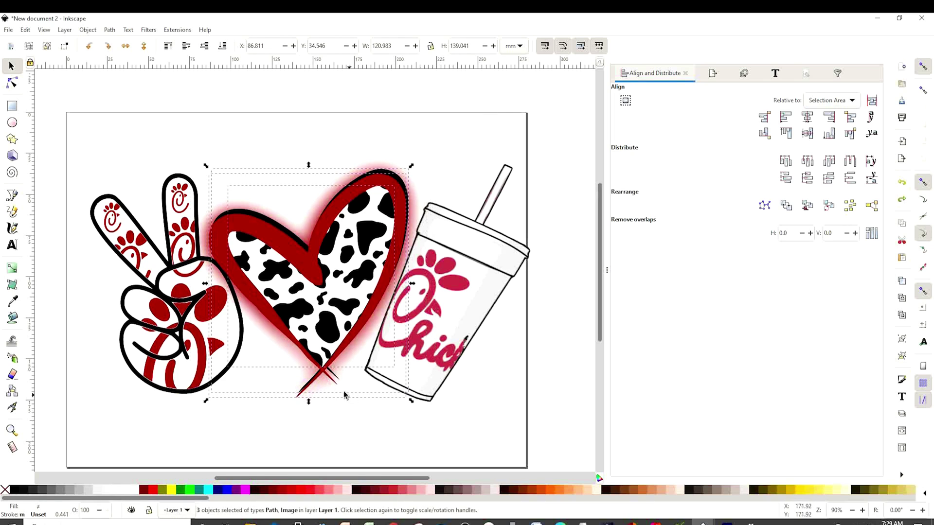
pyautogui.click(88, 30)
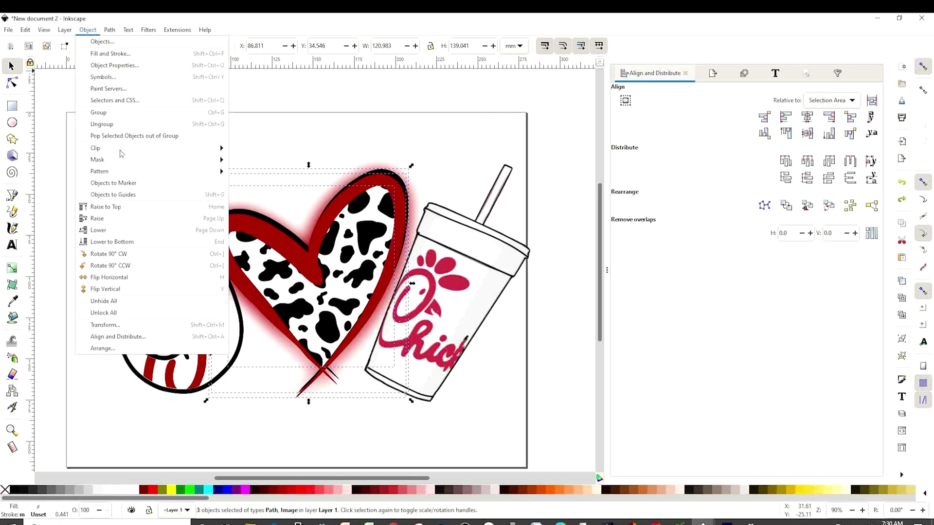
pyautogui.click(105, 112)
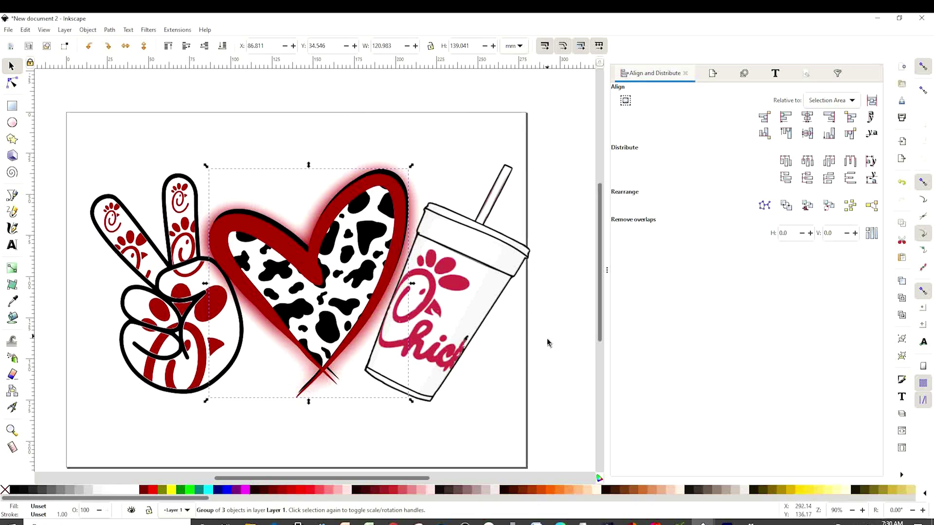
# Group all the artwork and place it in the upper part of the page at about X 0.7, Y -13.4 mm, about 298.5 mm wide
pyautogui.hotkey('ctrl', 'a')
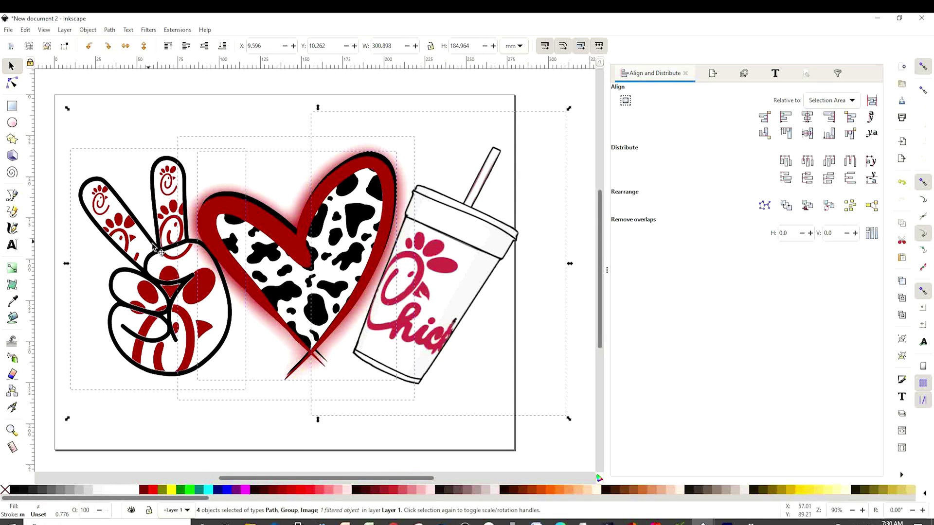
pyautogui.click(87, 30)
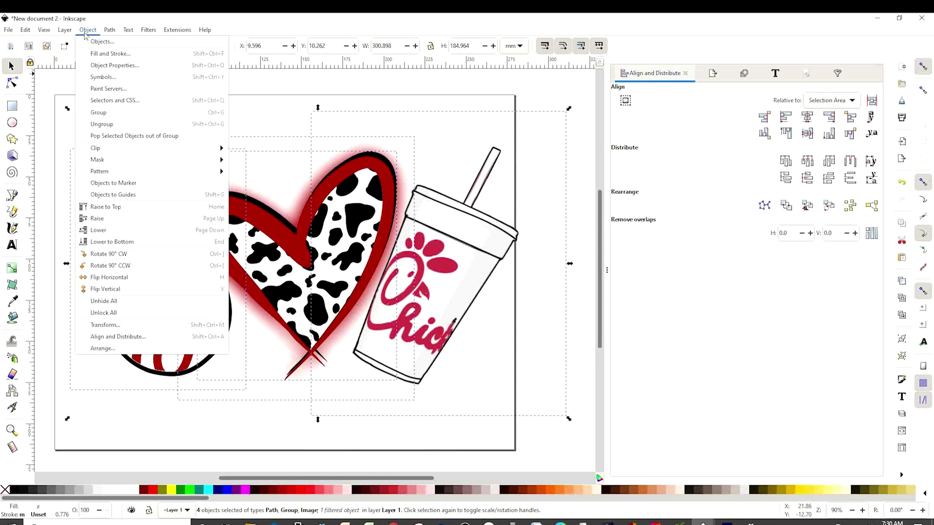
pyautogui.click(103, 113)
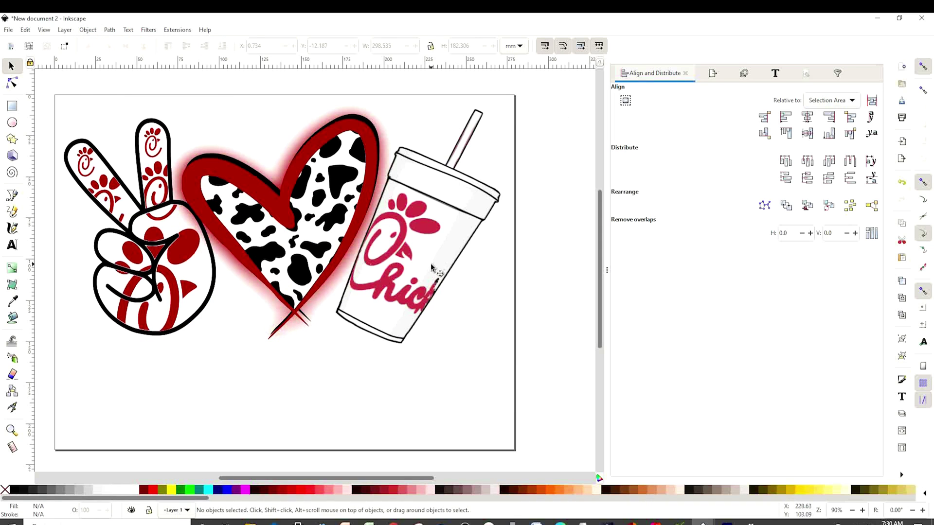
pyautogui.moveTo(431, 266); pyautogui.dragTo(431, 261)
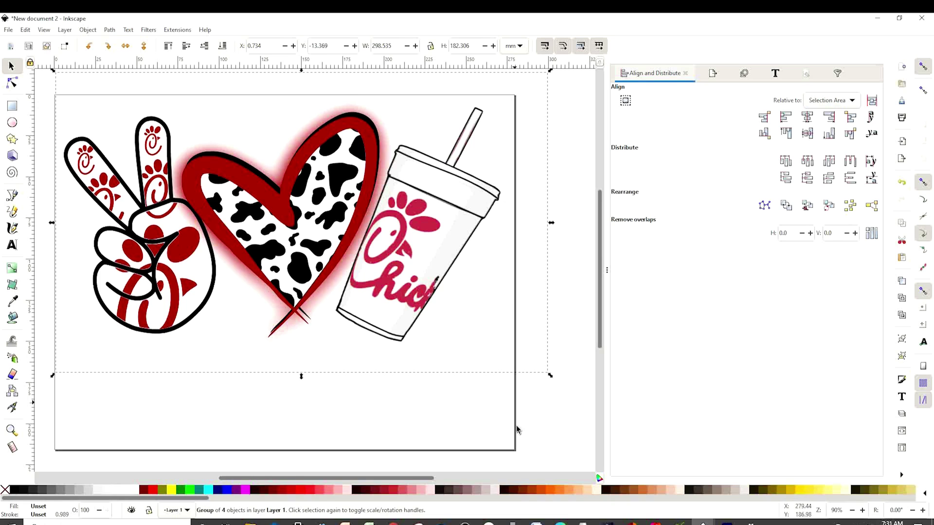
pyautogui.click(411, 426)
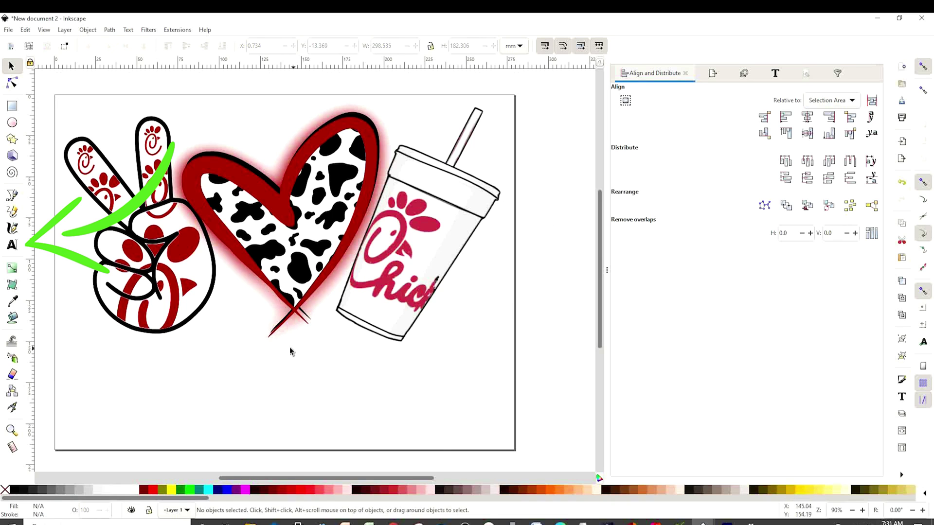
# Add the text "peace" in the empty area below the hand and open the text and font settings
pyautogui.moveTo(374, 482); pyautogui.dragTo(365, 480)
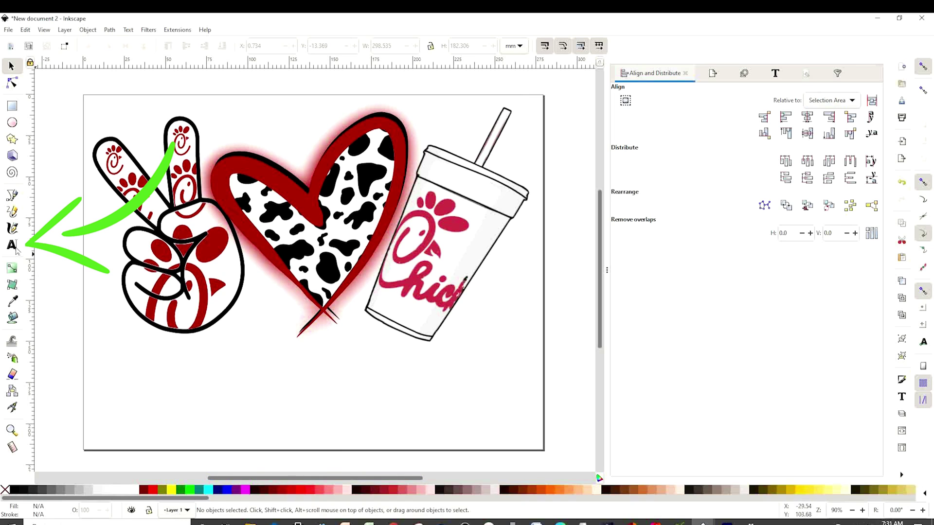
pyautogui.click(12, 246)
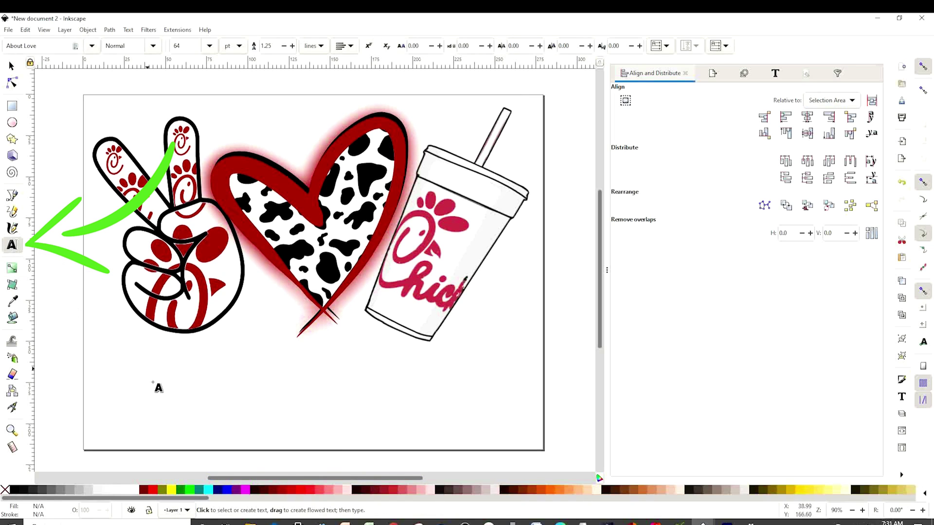
pyautogui.click(143, 392)
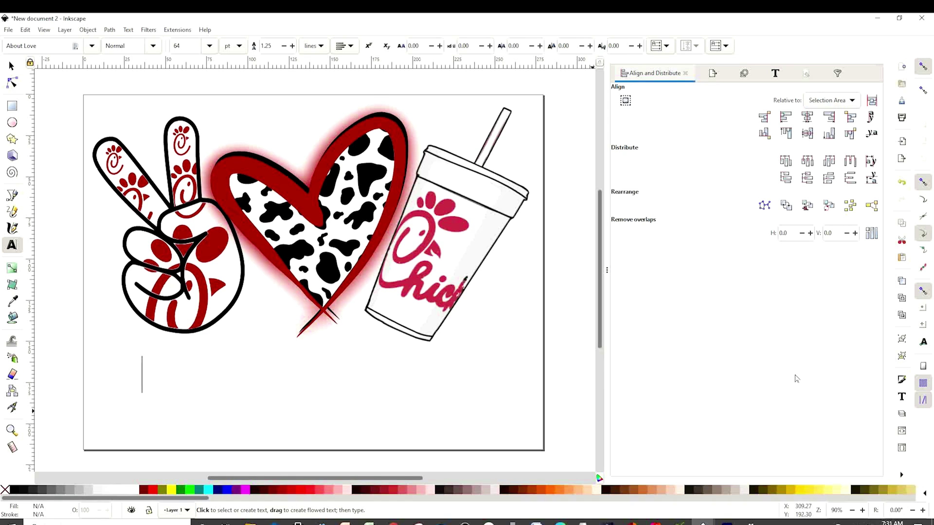
pyautogui.write('peace')
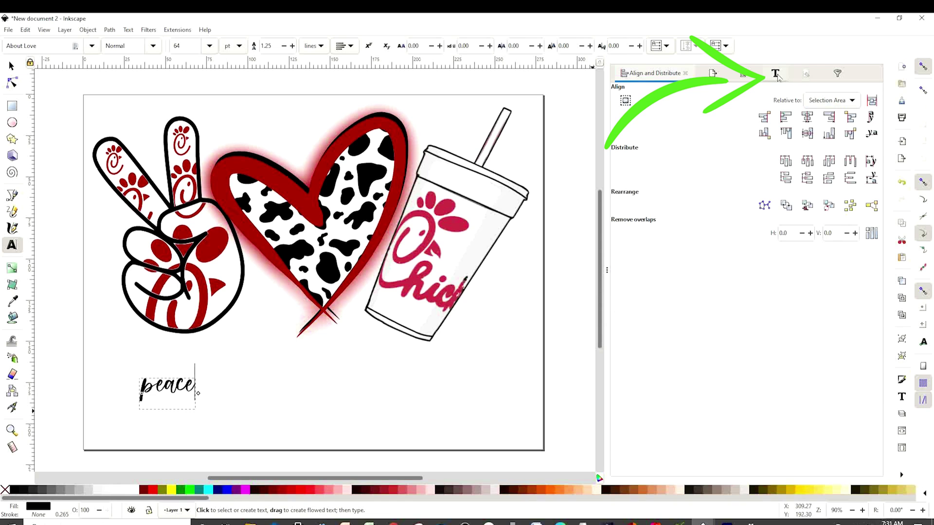
pyautogui.click(776, 74)
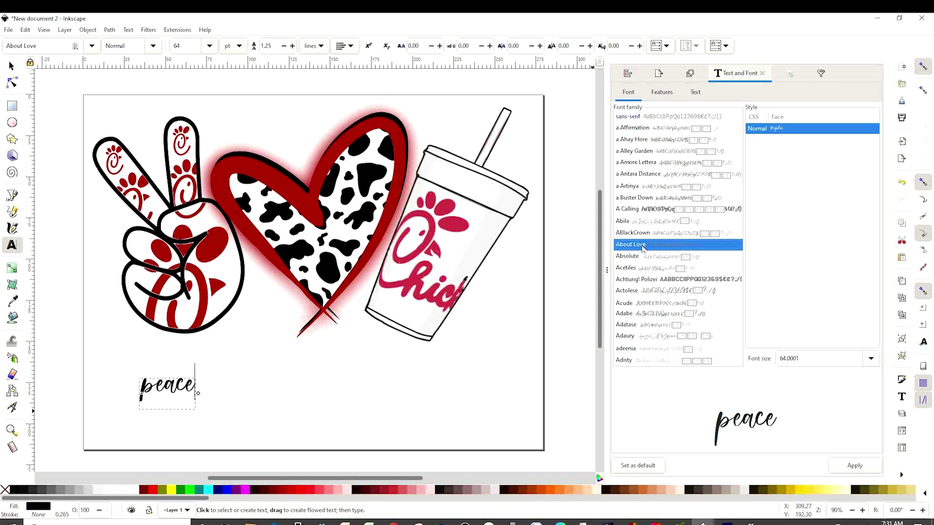
# Set the font of the "peace" text to Afika
pyautogui.press('Down')
pyautogui.press('Down')
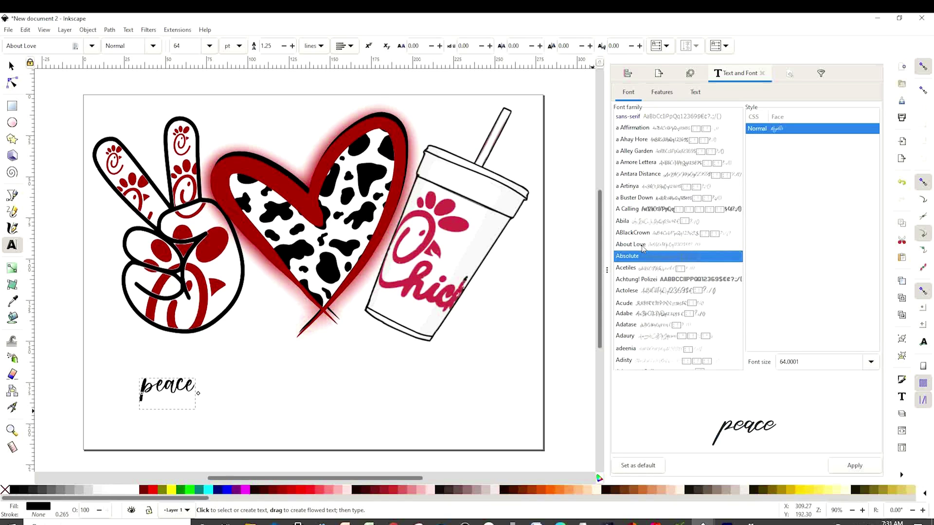
pyautogui.press('Up')
pyautogui.press('Down')
pyautogui.press('Down')
pyautogui.press('Down')
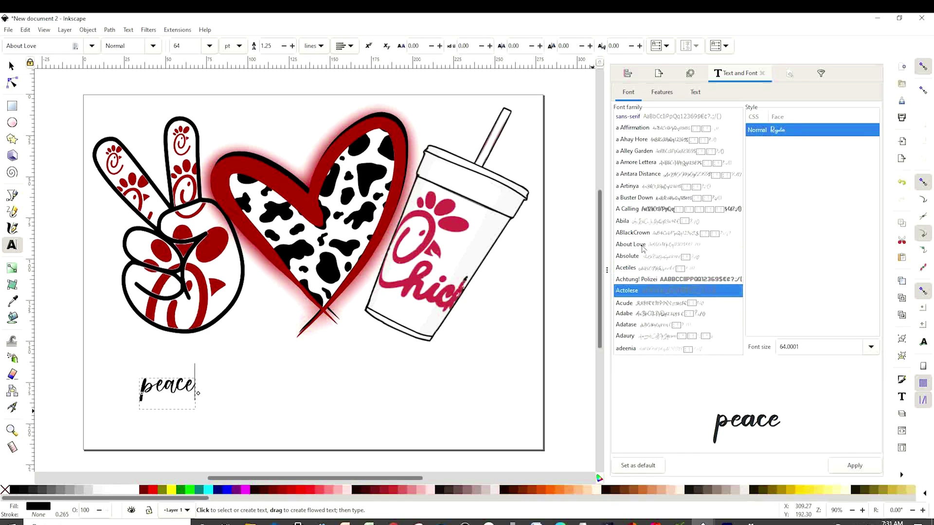
pyautogui.press('Down')
pyautogui.press('Down')
pyautogui.press('Down')
pyautogui.press('Down')
pyautogui.press('Down')
pyautogui.press('Down')
pyautogui.press('Down')
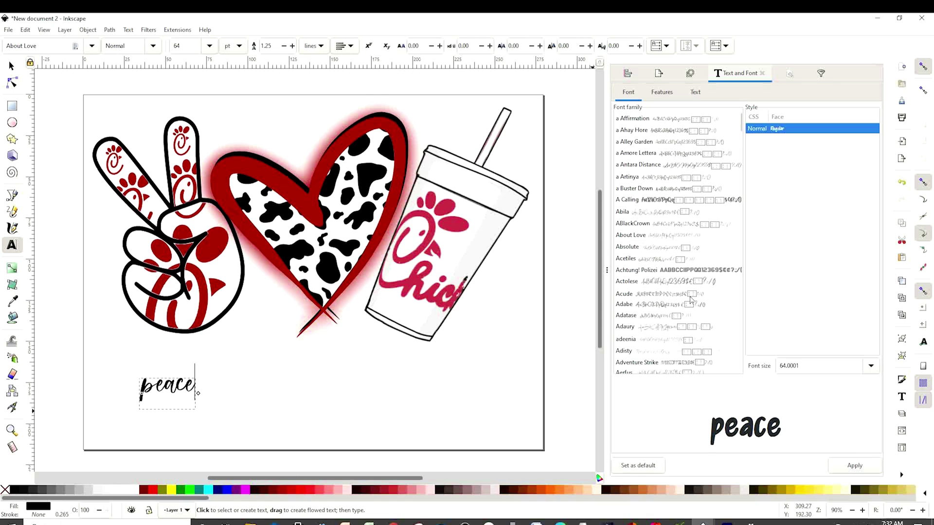
pyautogui.scroll(-3, 662, 351)
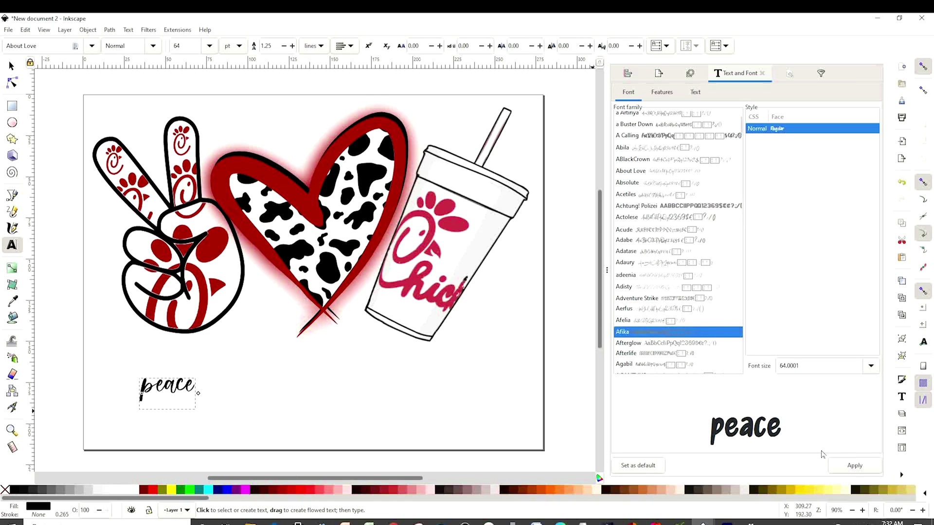
pyautogui.click(854, 466)
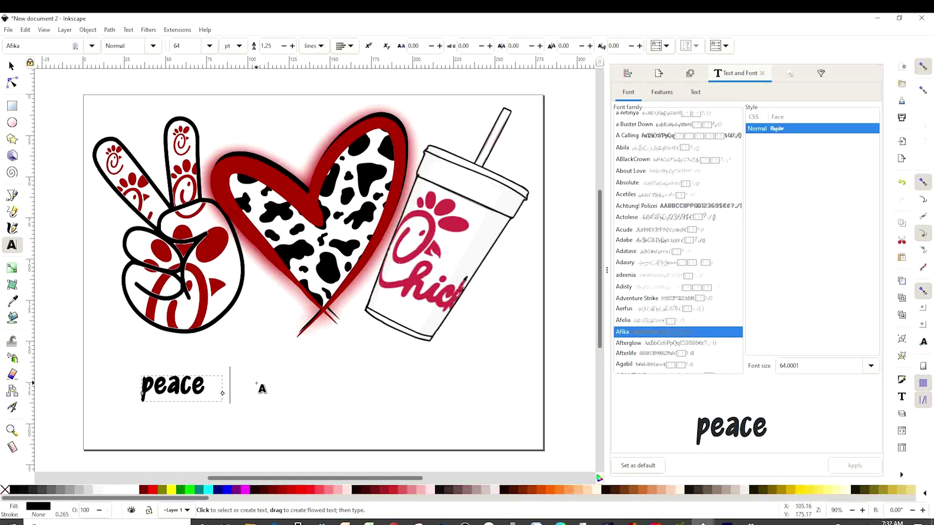
# Extend the caption after "peace" with the widely spaced words "love" and "chick fil A"
pyautogui.write('love')
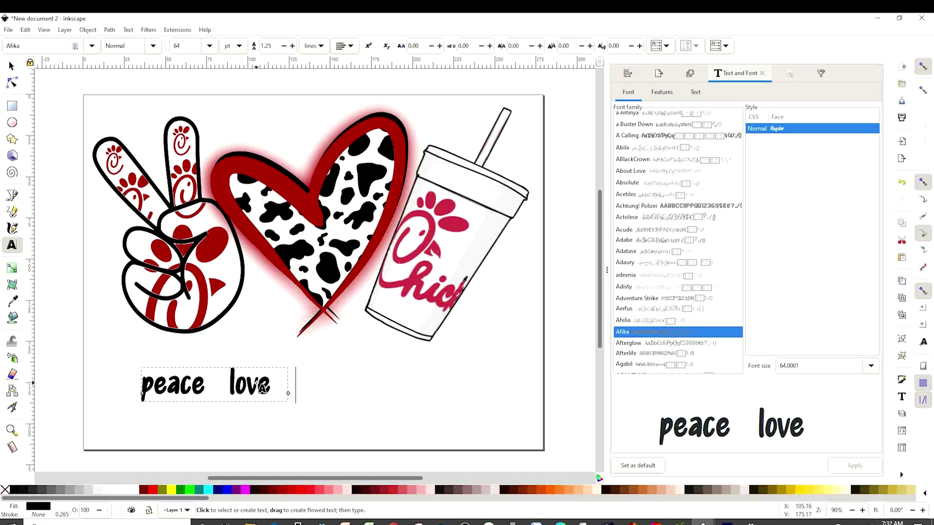
pyautogui.write('   chick')
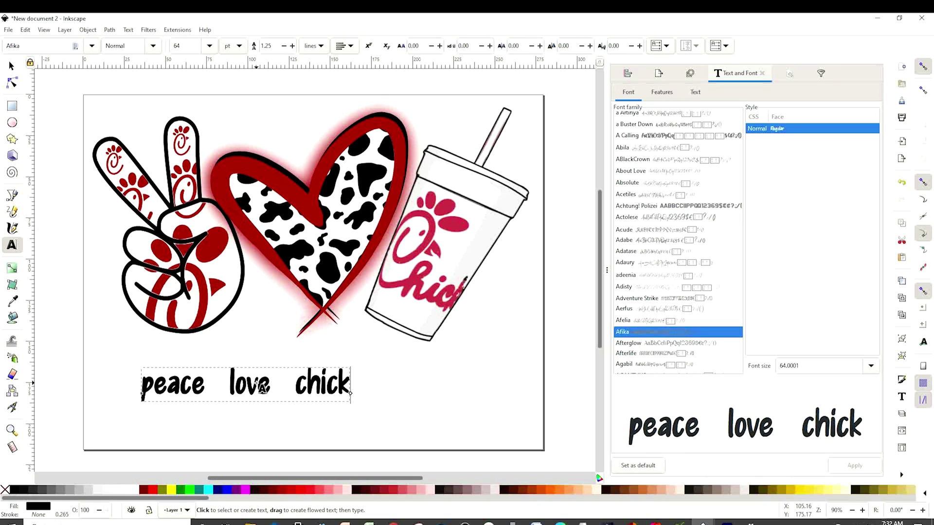
pyautogui.write(' Fil')
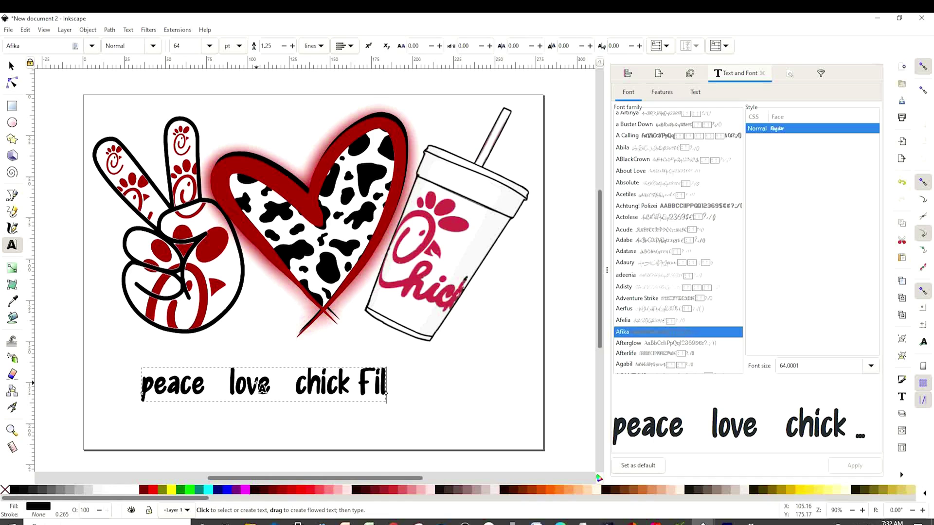
pyautogui.press('BackSpace')
pyautogui.press('BackSpace')
pyautogui.press('BackSpace')
pyautogui.write('fil')
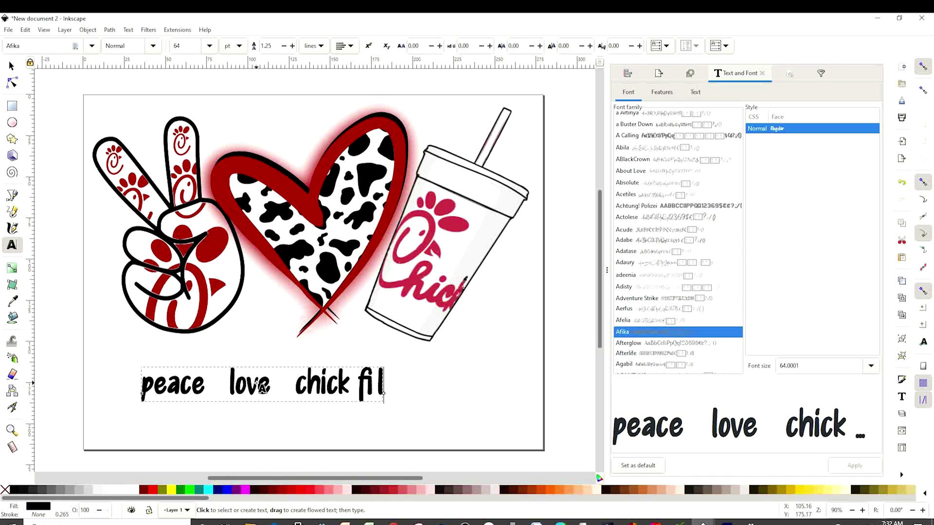
pyautogui.write(' A')
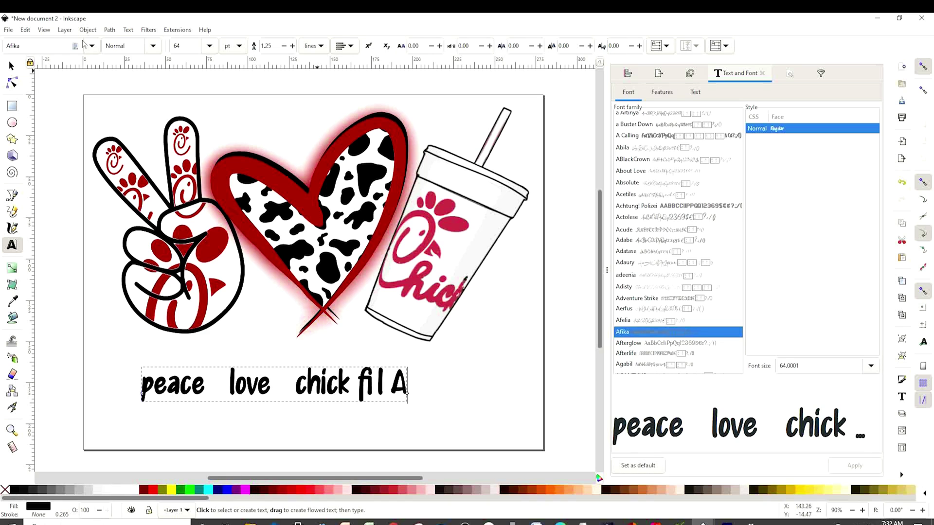
# Enlarge the caption to about 265 mm wide and 33 mm high and place it below the artwork at about X 9, Y 165.5 mm
pyautogui.click(12, 67)
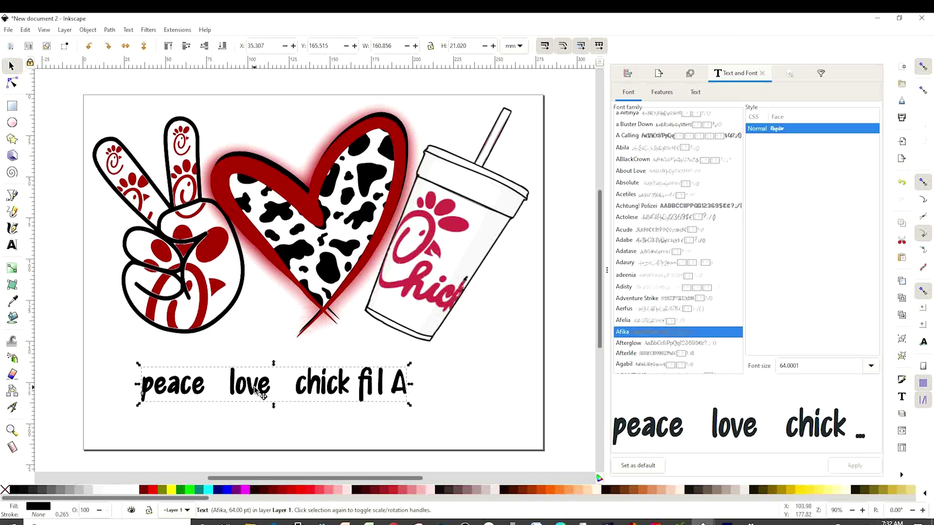
pyautogui.moveTo(251, 384); pyautogui.dragTo(202, 170)
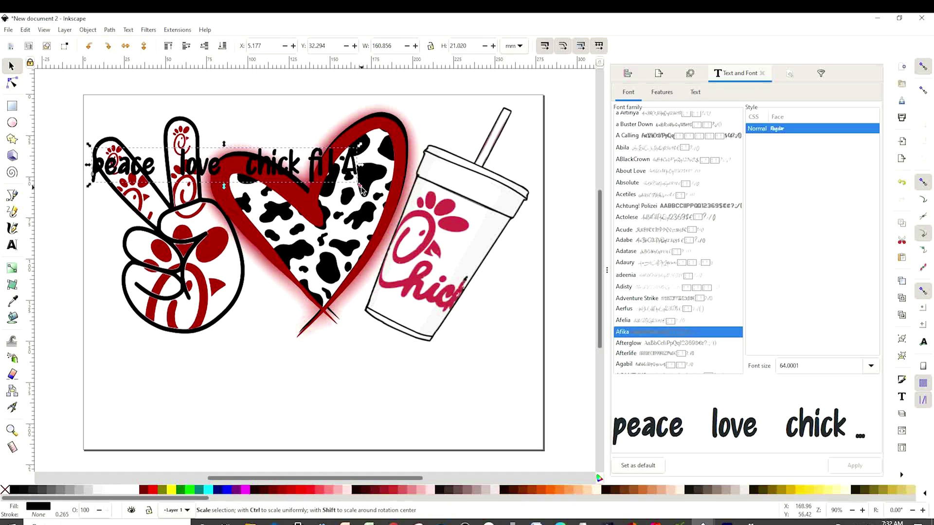
pyautogui.moveTo(364, 190); pyautogui.dragTo(535, 222)
pyautogui.moveTo(535, 218); pyautogui.dragTo(533, 205)
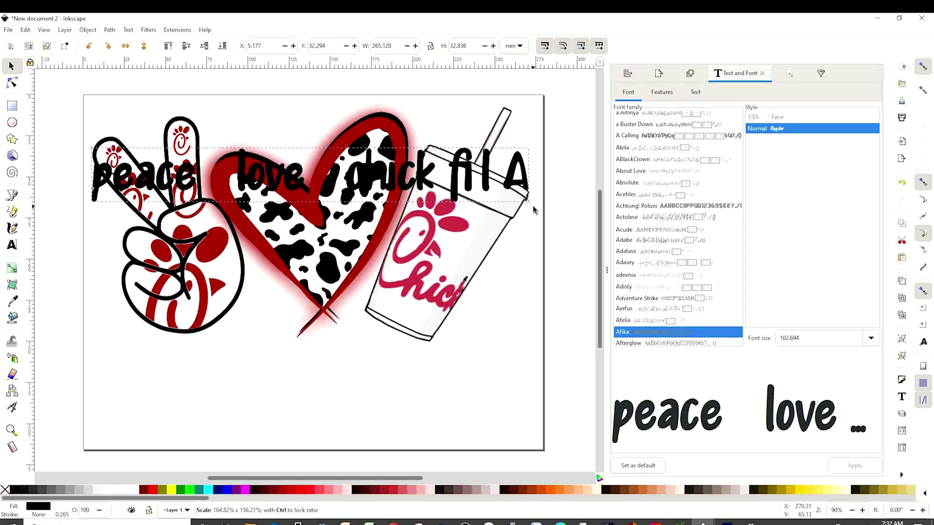
pyautogui.moveTo(417, 201); pyautogui.dragTo(423, 414)
pyautogui.click(227, 406)
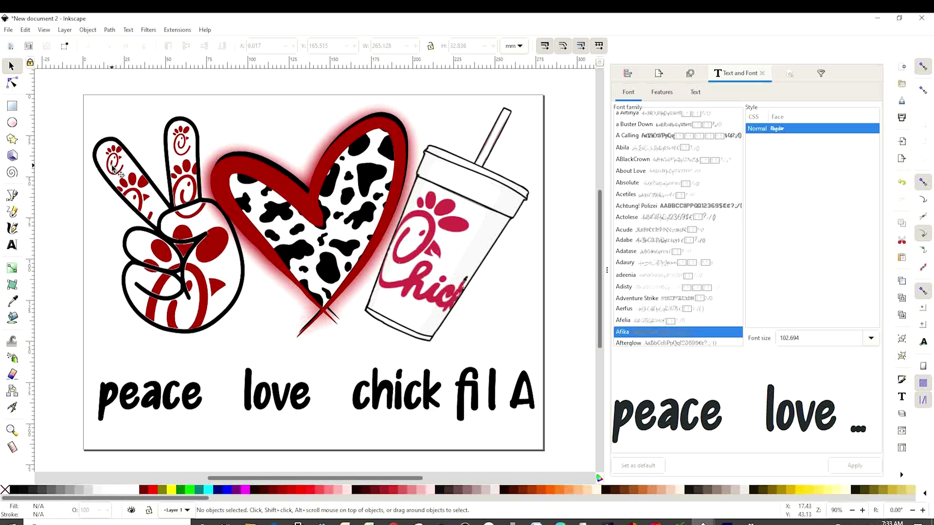
# Import the "chicken cfa" image as an embedded bitmap at the default import resolution
pyautogui.click(8, 29)
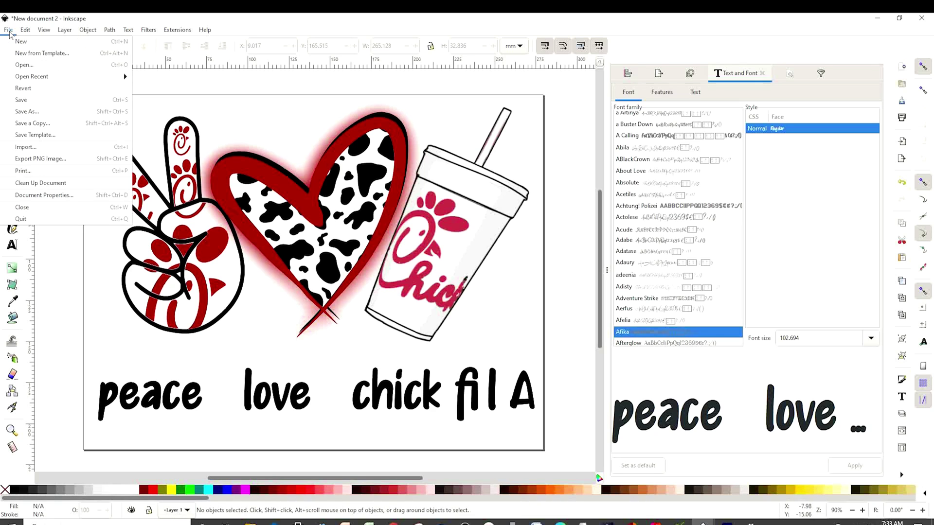
pyautogui.click(37, 147)
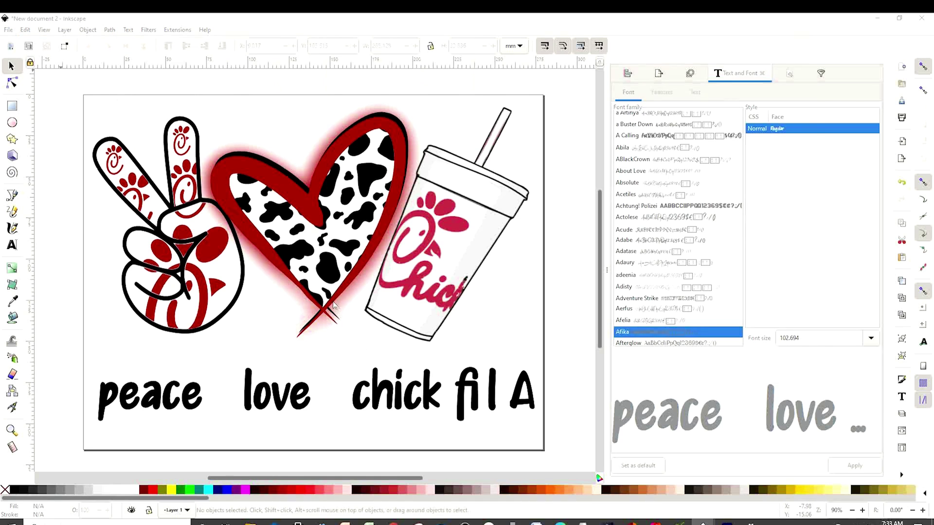
pyautogui.scroll(-3, 341, 300)
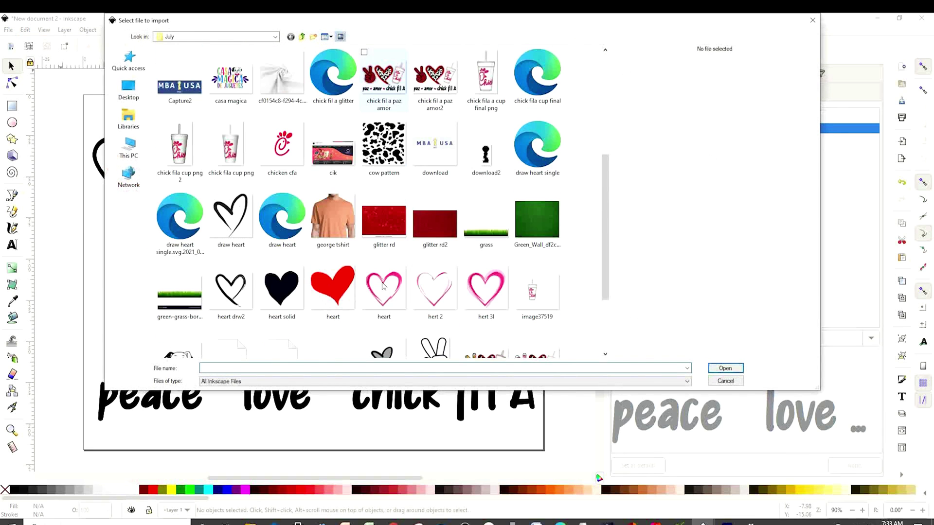
pyautogui.click(283, 145)
pyautogui.click(725, 369)
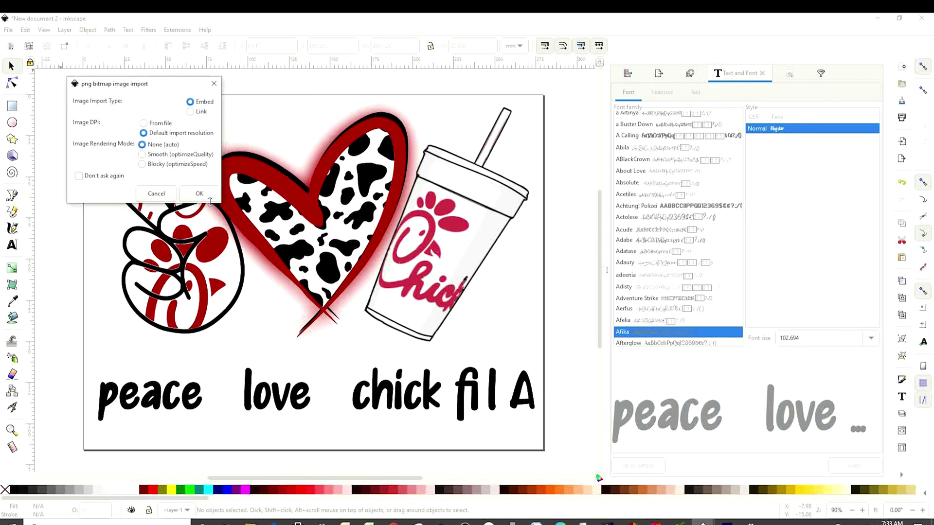
pyautogui.click(208, 196)
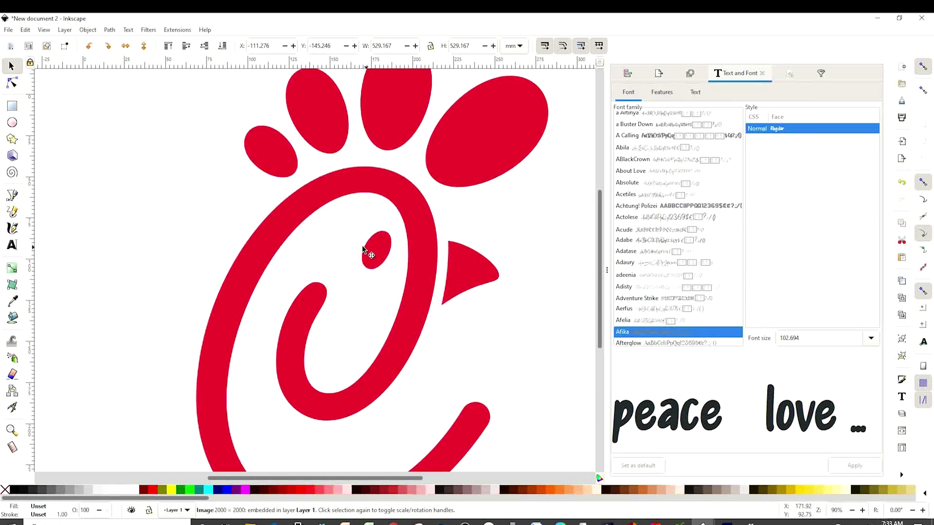
# Scale the imported chicken logo proportionally to 6 in wide and move it to the middle of the page
pyautogui.click(298, 213)
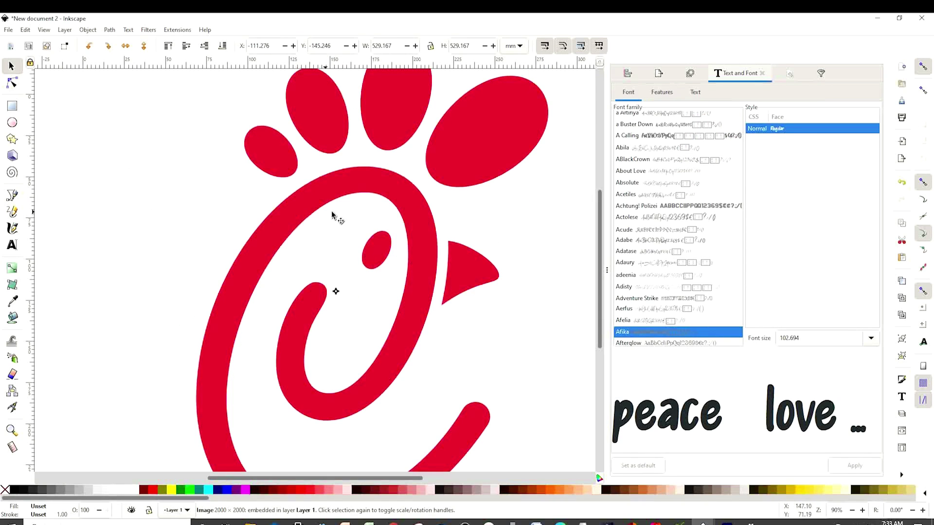
pyautogui.click(514, 46)
pyautogui.click(349, 255)
pyautogui.click(519, 45)
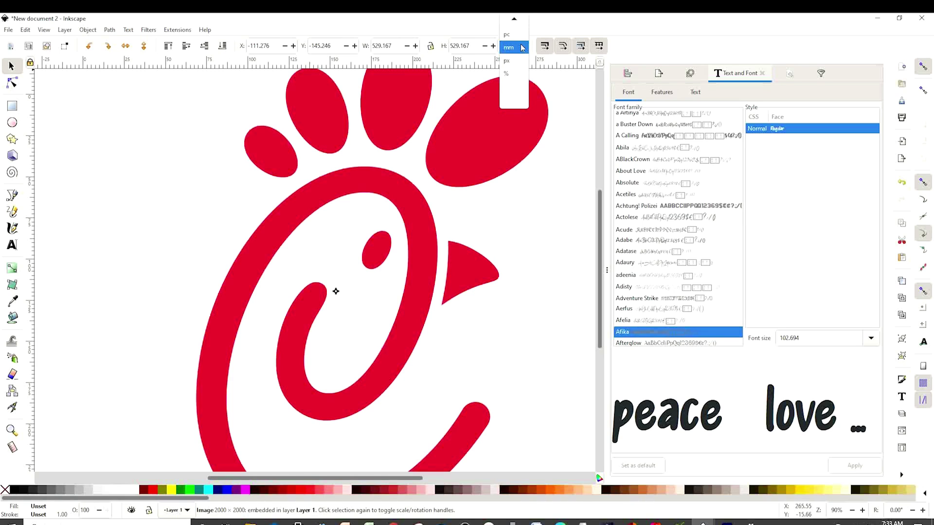
pyautogui.scroll(2, 519, 44)
pyautogui.click(520, 45)
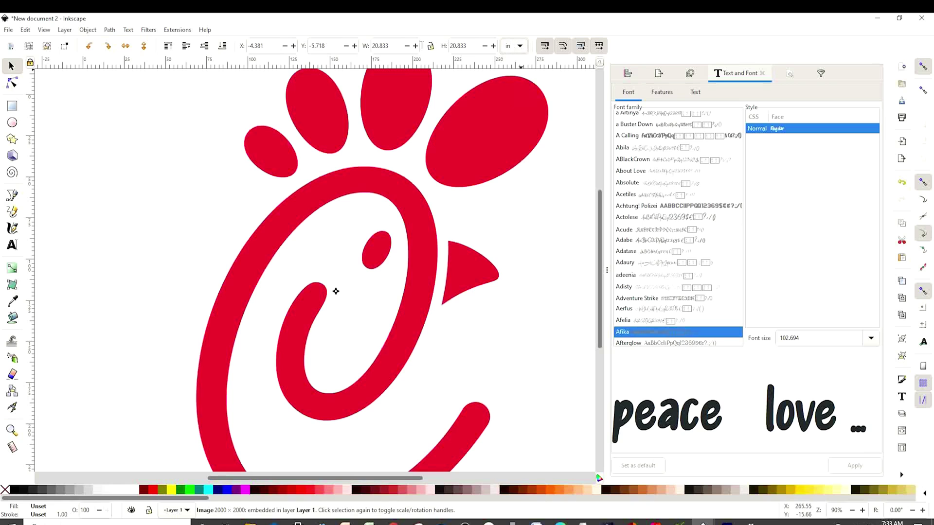
pyautogui.click(430, 46)
pyautogui.doubleClick(406, 49)
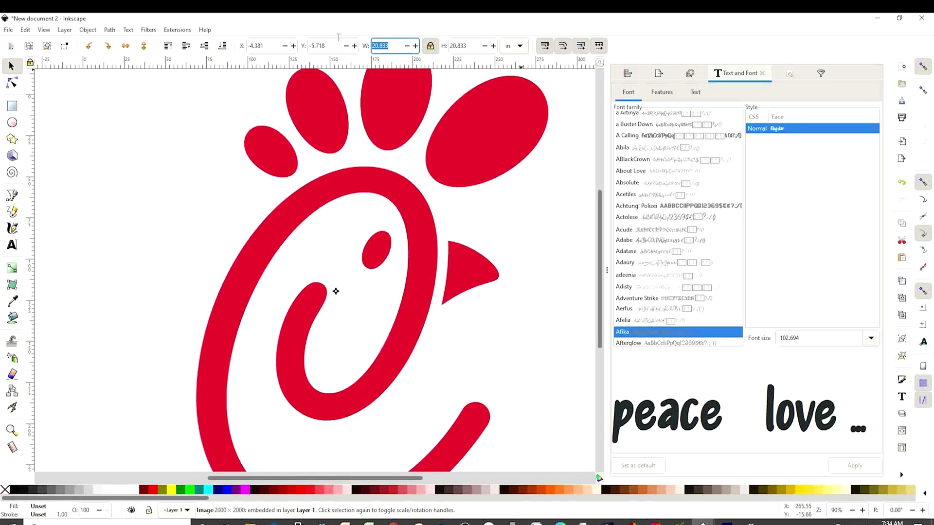
pyautogui.write('6')
pyautogui.press('Return')
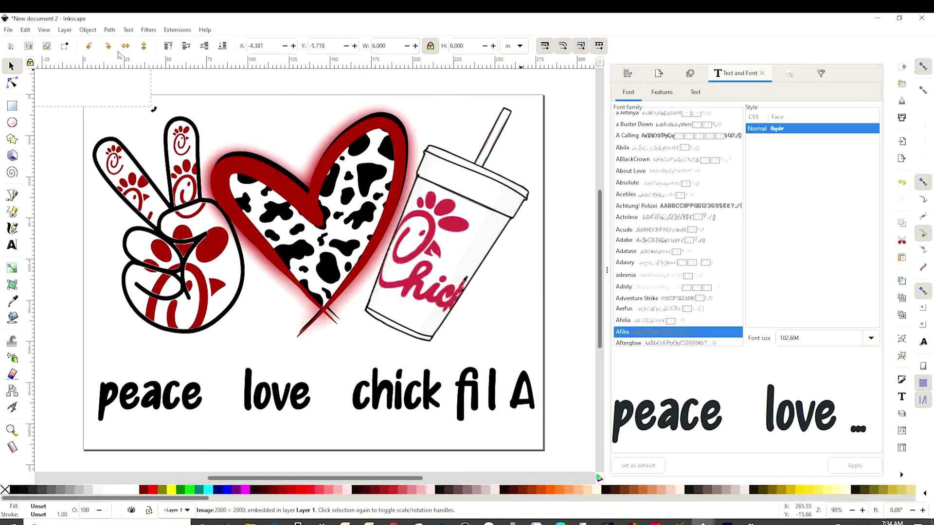
pyautogui.moveTo(106, 91); pyautogui.dragTo(414, 372)
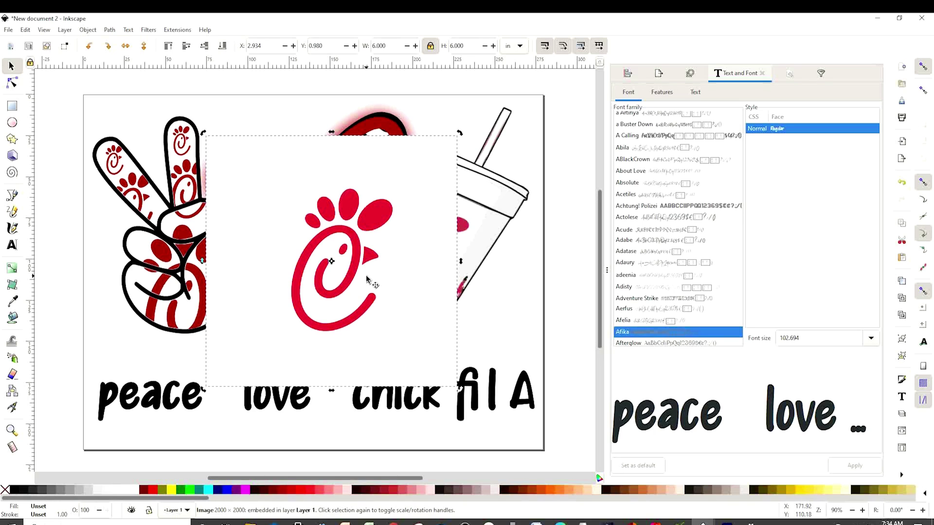
# Trace the chicken logo in a single scan with brightness cutoff, move the trace aside and delete the original image
pyautogui.click(110, 30)
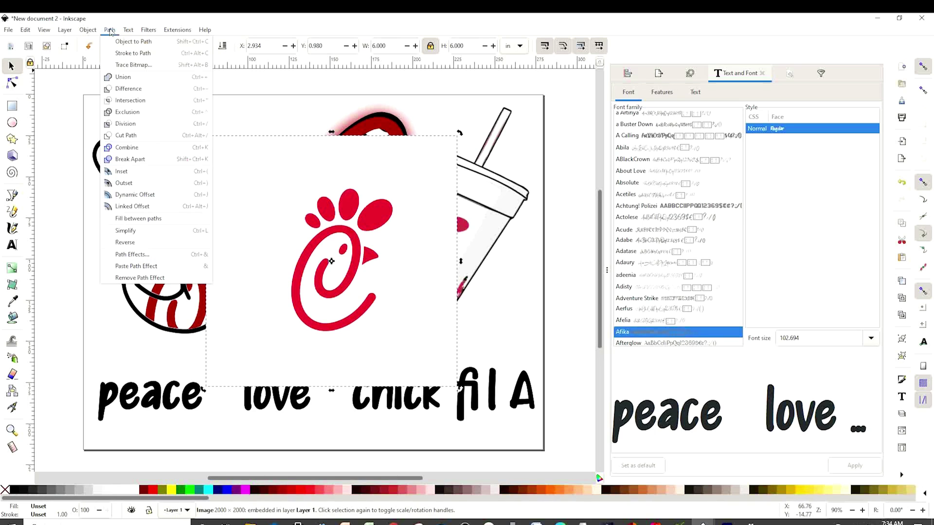
pyautogui.click(123, 65)
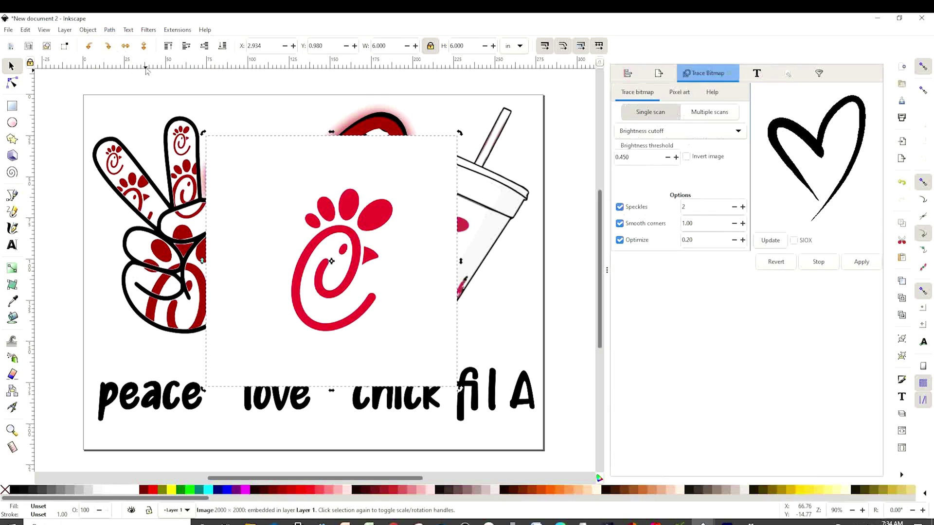
pyautogui.click(770, 240)
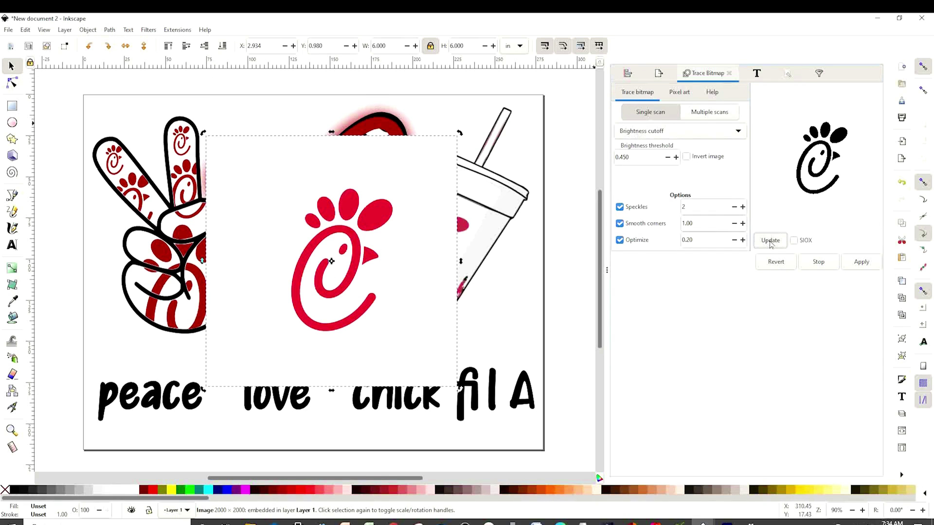
pyautogui.click(859, 263)
pyautogui.moveTo(328, 261)
pyautogui.mouseDown()
pyautogui.moveTo(179, 265)
pyautogui.moveTo(141, 287)
pyautogui.mouseUp()
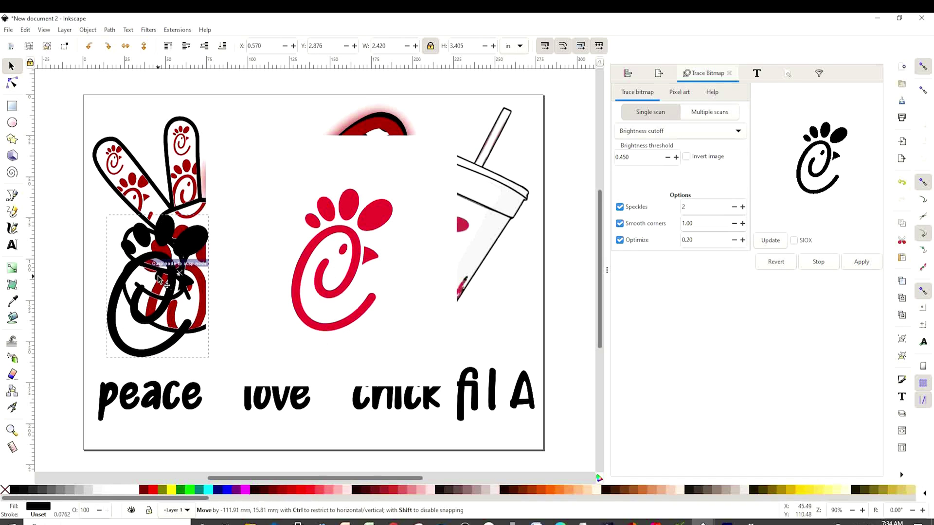
pyautogui.click(347, 232)
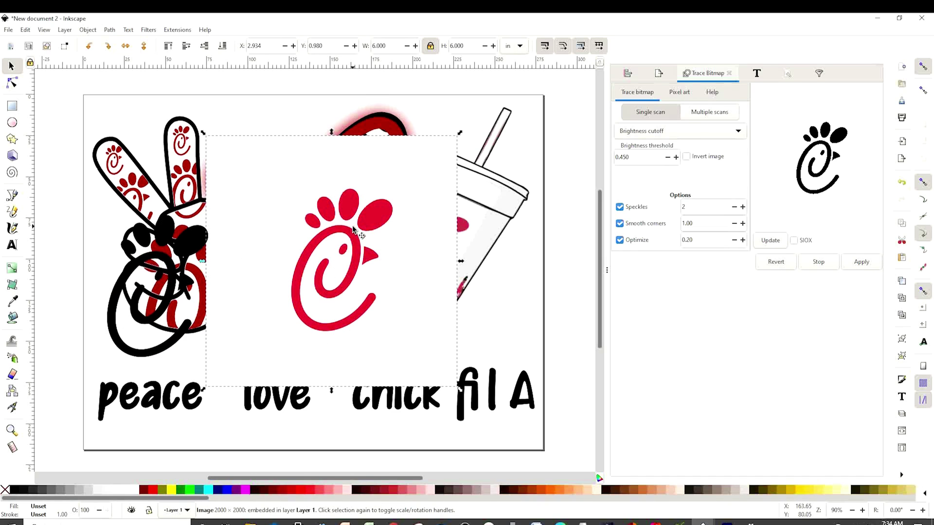
pyautogui.press('Delete')
# Shrink the traced chicken logo to about 0.53 in wide and place it between "peace" and "love" in the caption
pyautogui.click(194, 251)
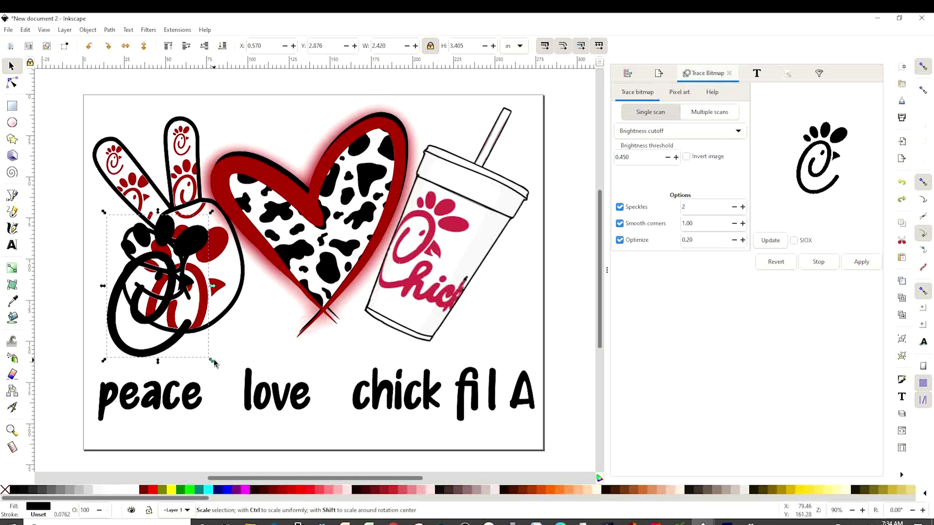
pyautogui.moveTo(212, 362)
pyautogui.mouseDown()
pyautogui.moveTo(160, 335)
pyautogui.moveTo(147, 277)
pyautogui.mouseUp()
pyautogui.moveTo(127, 219); pyautogui.dragTo(226, 377)
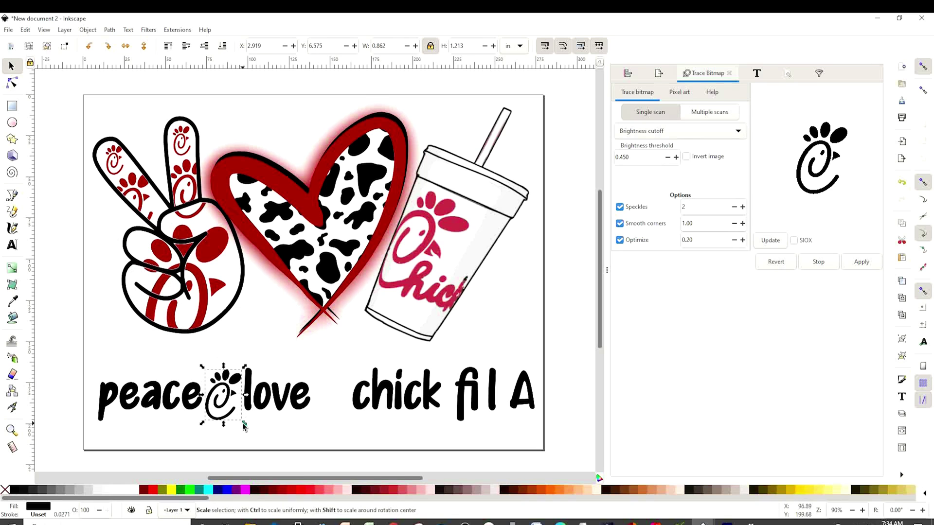
pyautogui.moveTo(245, 426); pyautogui.dragTo(225, 400)
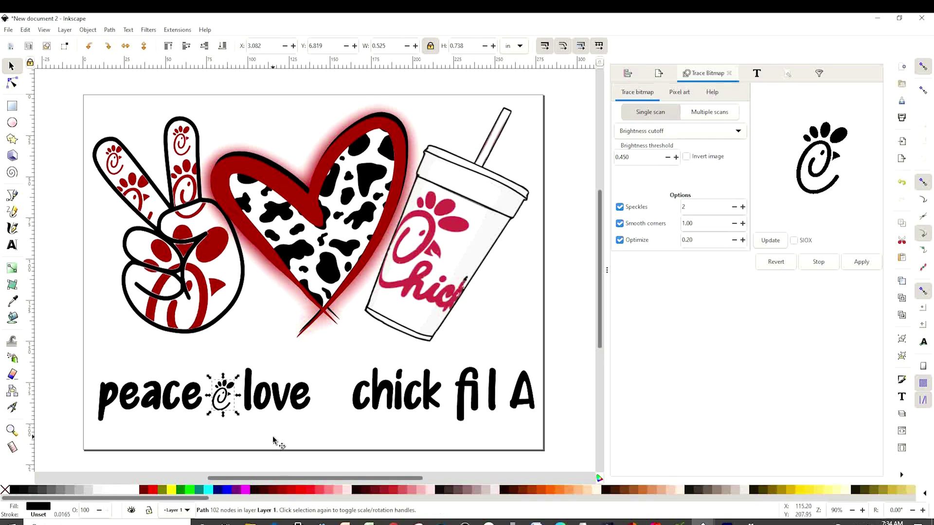
# Fill the small chicken logo with dark red and duplicate it
pyautogui.click(285, 494)
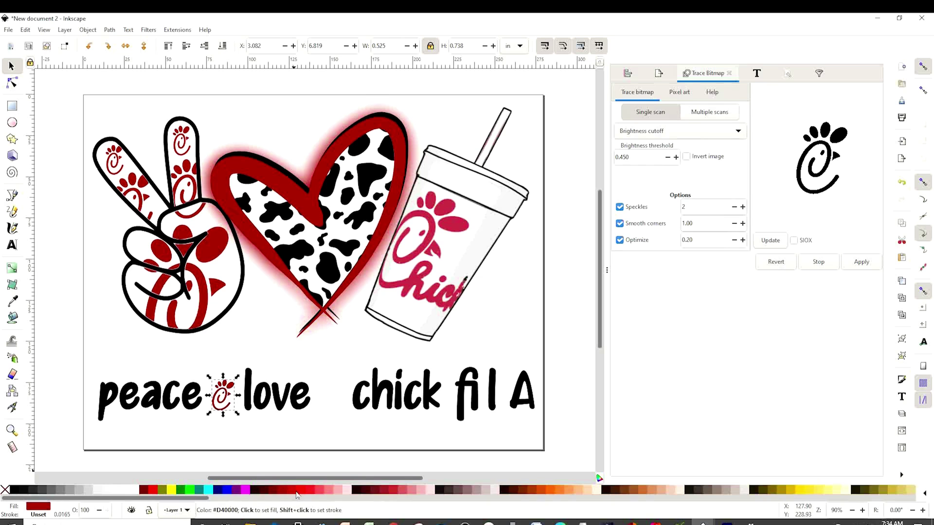
pyautogui.rightClick(224, 401)
pyautogui.click(256, 189)
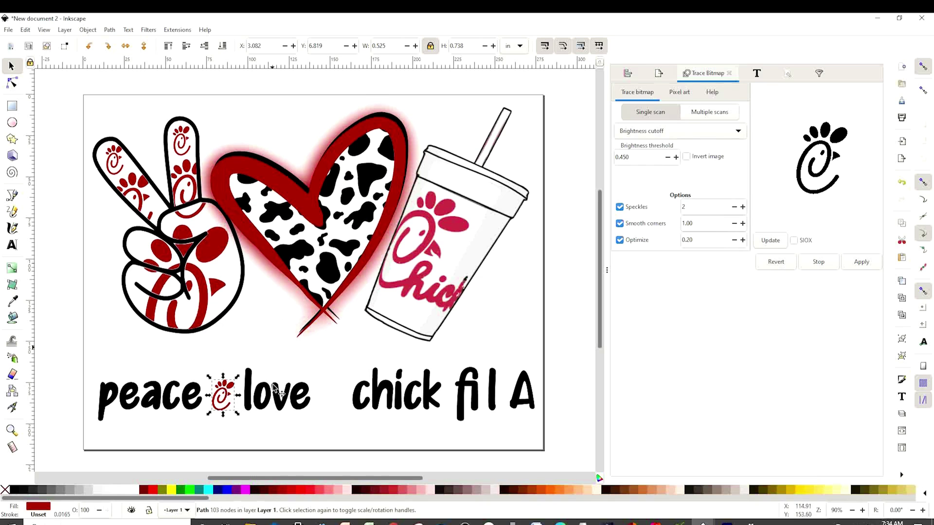
# Place the duplicated small chicken logo between "love" and "chick" in the caption
pyautogui.moveTo(237, 399); pyautogui.dragTo(341, 391)
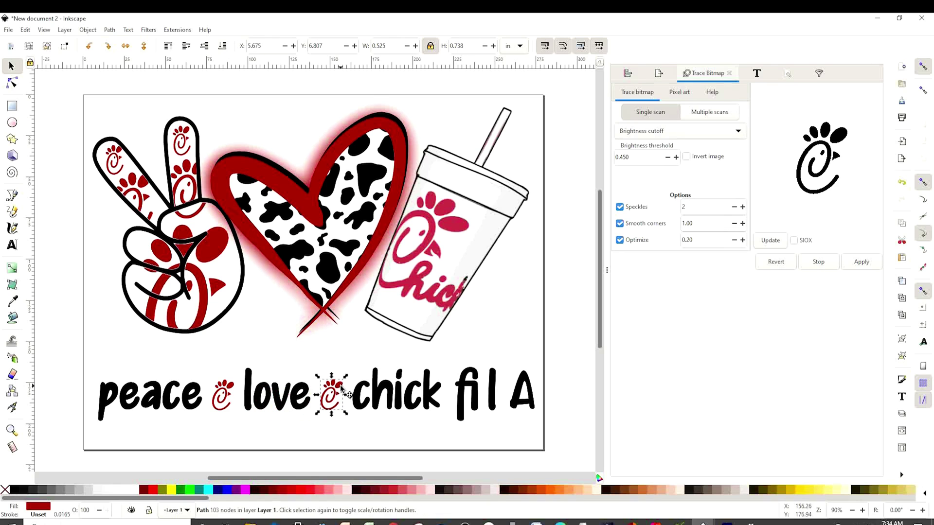
pyautogui.click(415, 440)
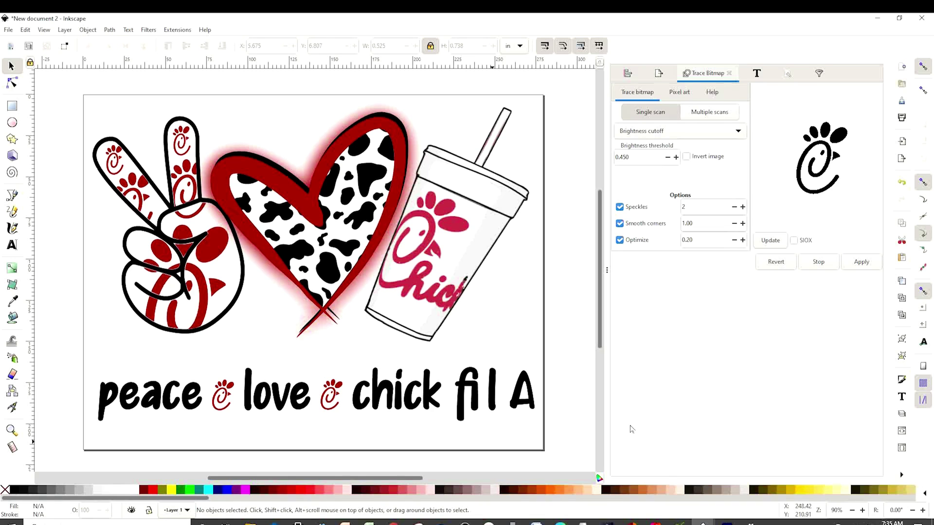
# Group the caption text with its two small chicken logos and move the group up about 6 mm, closer to the artwork
pyautogui.moveTo(576, 444); pyautogui.dragTo(92, 361)
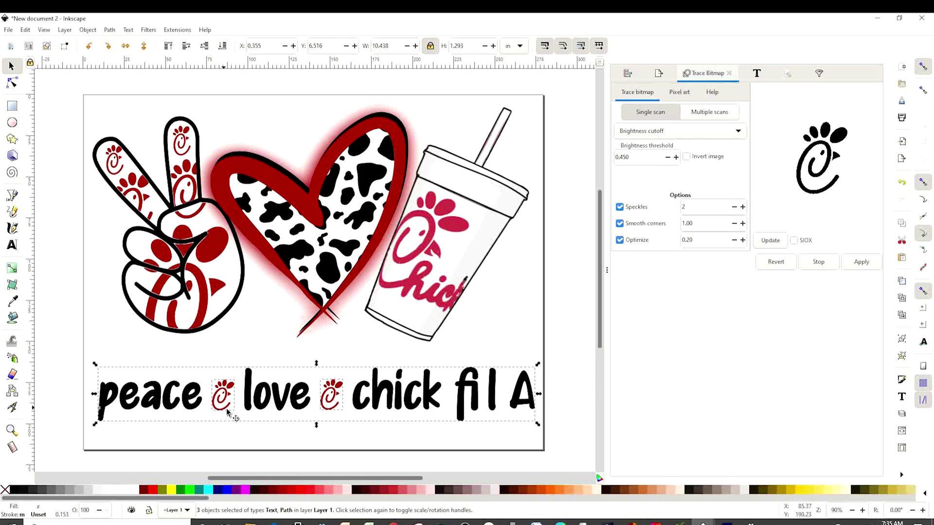
pyautogui.rightClick(172, 398)
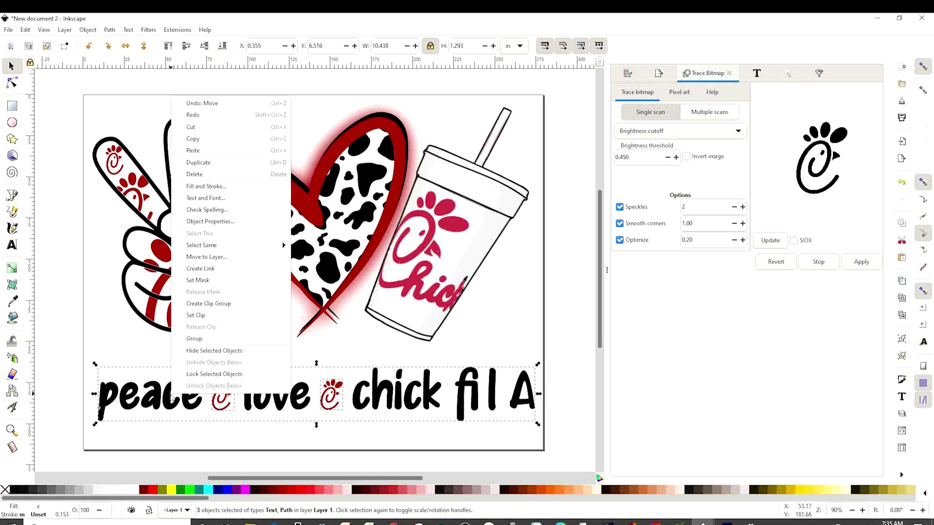
pyautogui.click(202, 343)
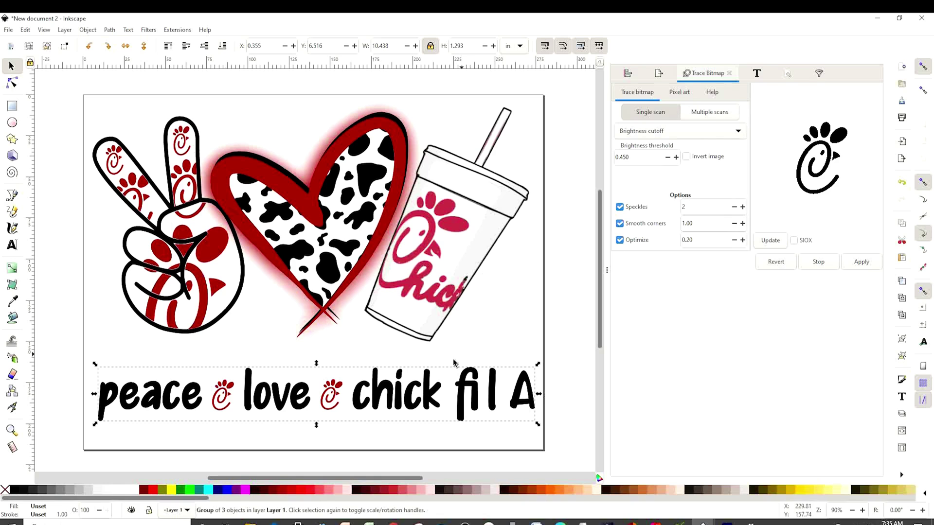
pyautogui.moveTo(406, 396); pyautogui.dragTo(405, 386)
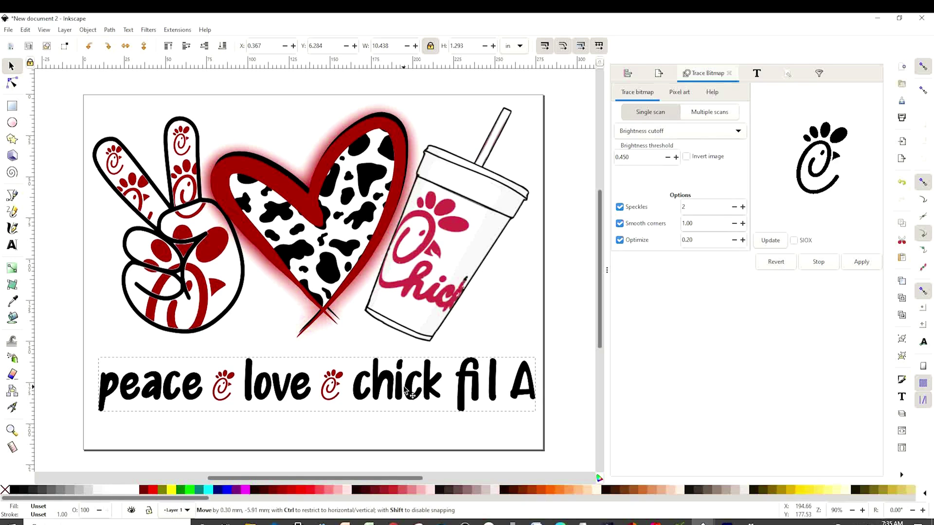
pyautogui.click(557, 311)
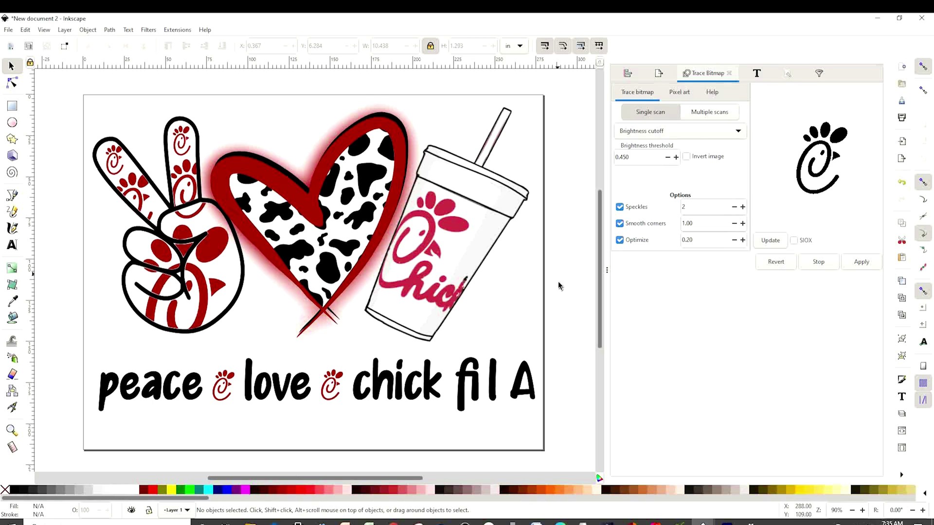
pyautogui.click(212, 257)
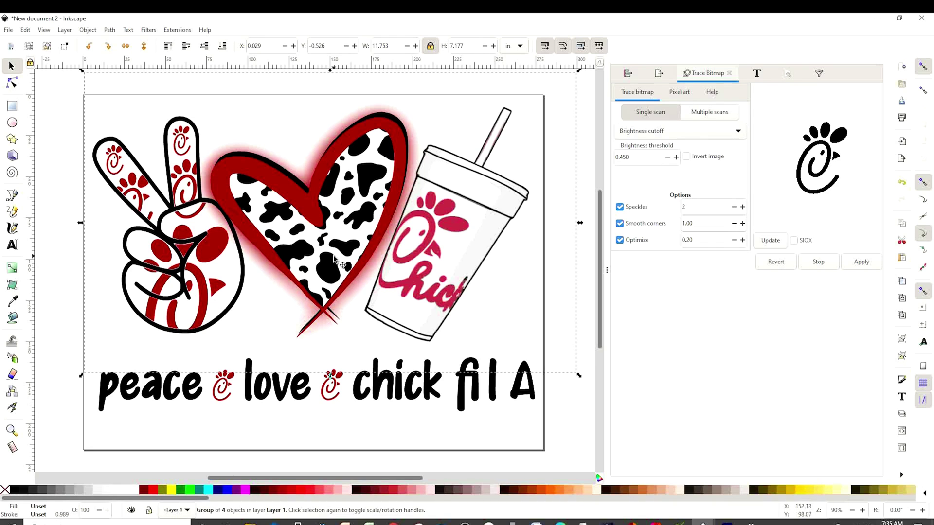
pyautogui.click(232, 337)
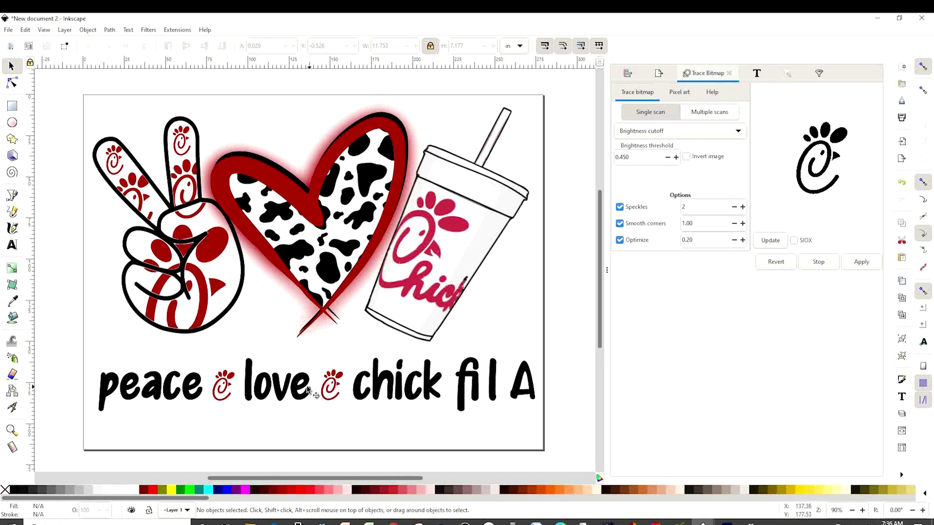
pyautogui.click(399, 398)
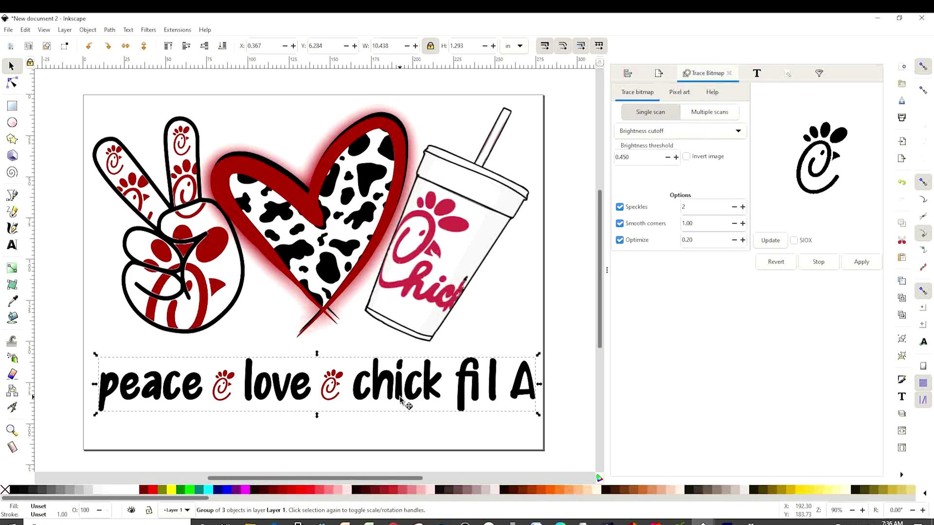
pyautogui.click(414, 397)
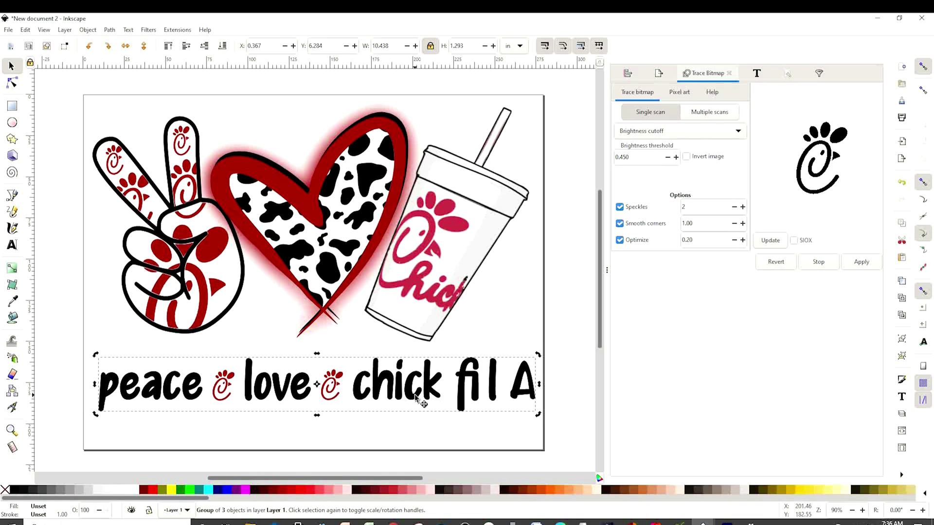
pyautogui.click(467, 447)
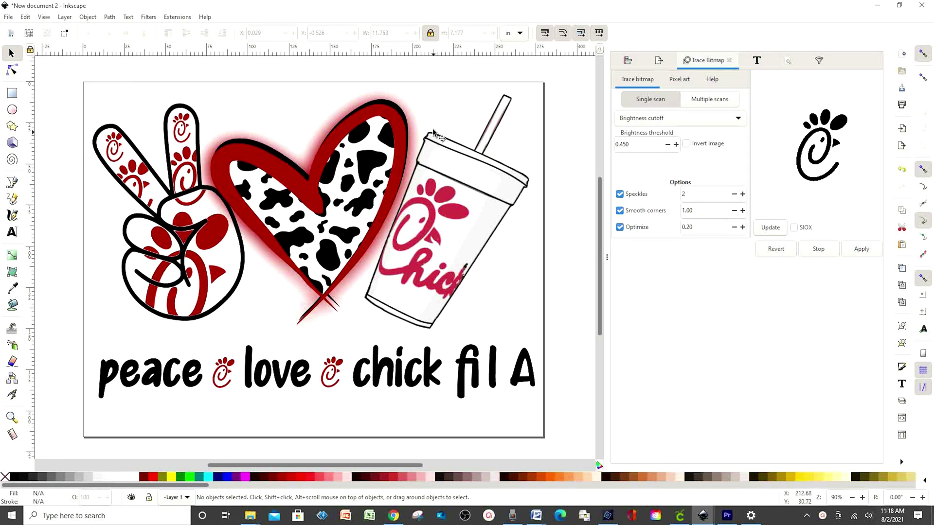
# Export the page as a PNG image named "plcfa 1" in the July folder
pyautogui.click(9, 19)
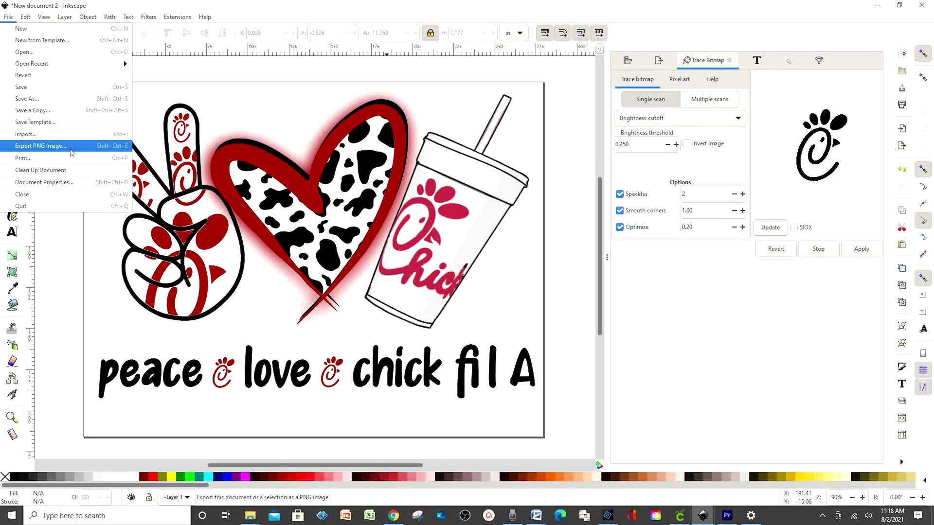
pyautogui.click(41, 146)
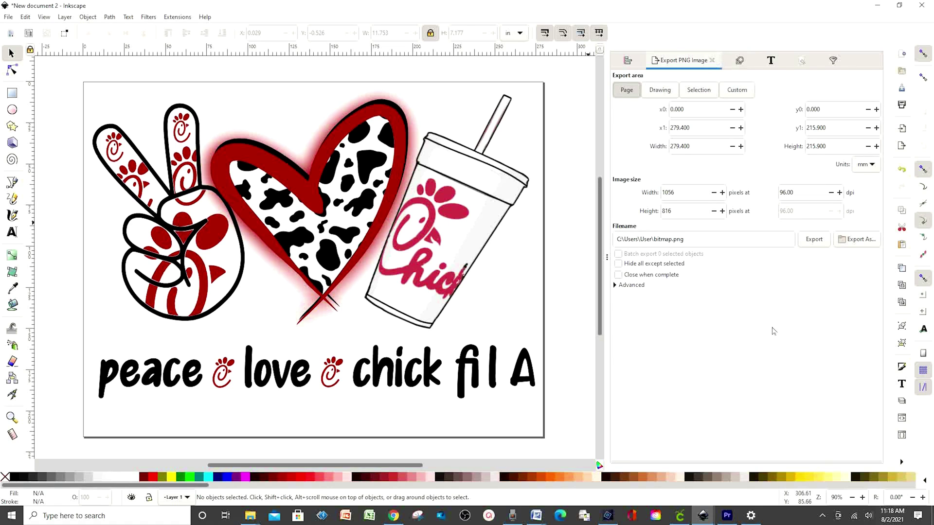
pyautogui.click(857, 238)
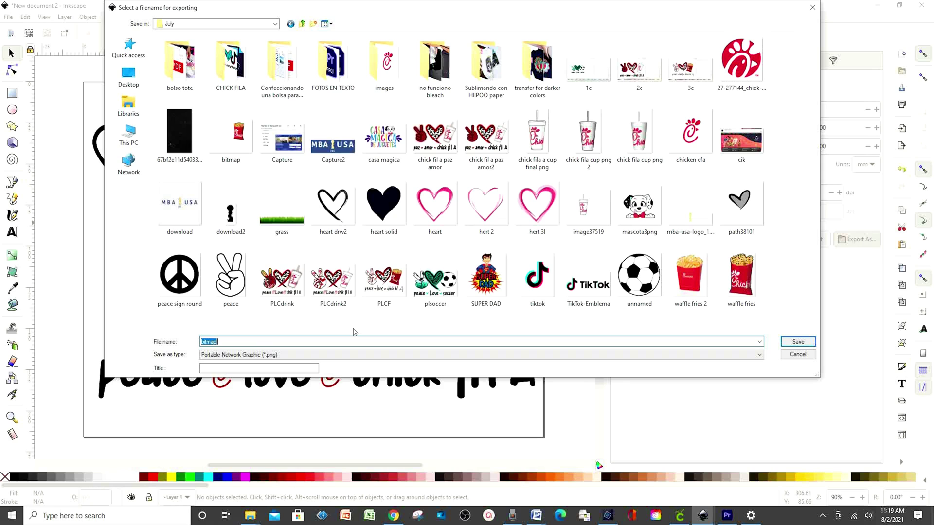
pyautogui.write('plcfa 1')
pyautogui.press('Return')
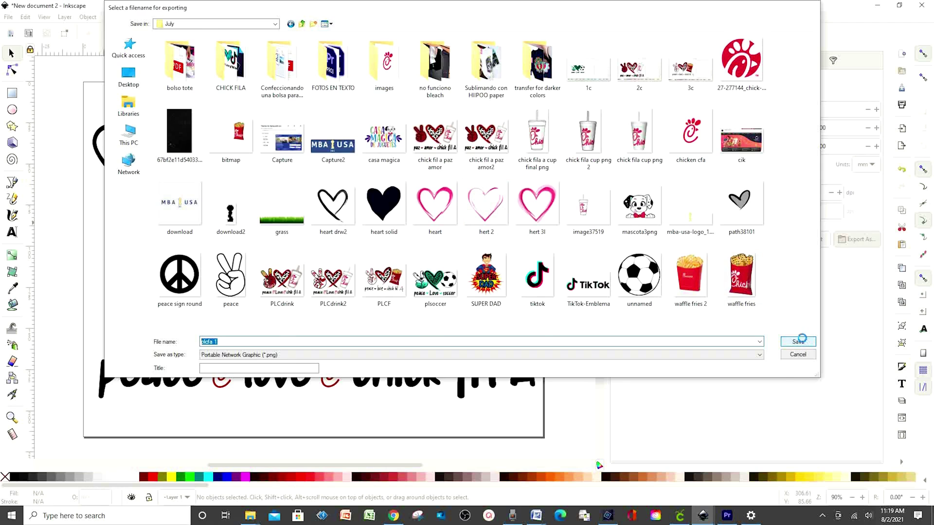